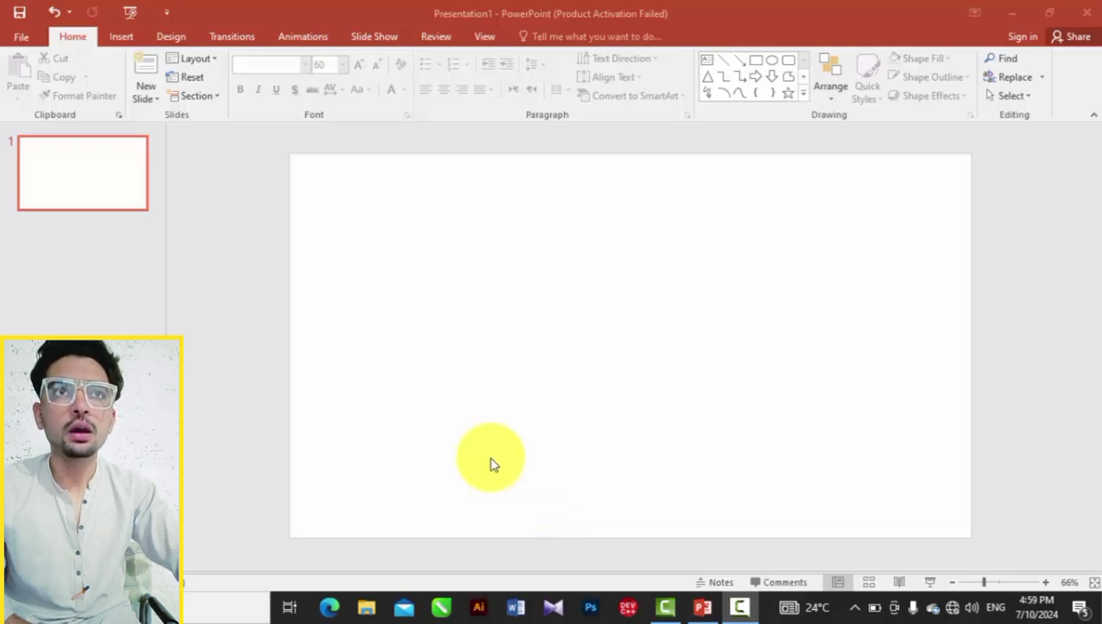
Select the blank first slide and bring up the Insert ribbon commands.
{"action": "left_click", "coordinate": [457, 289]}
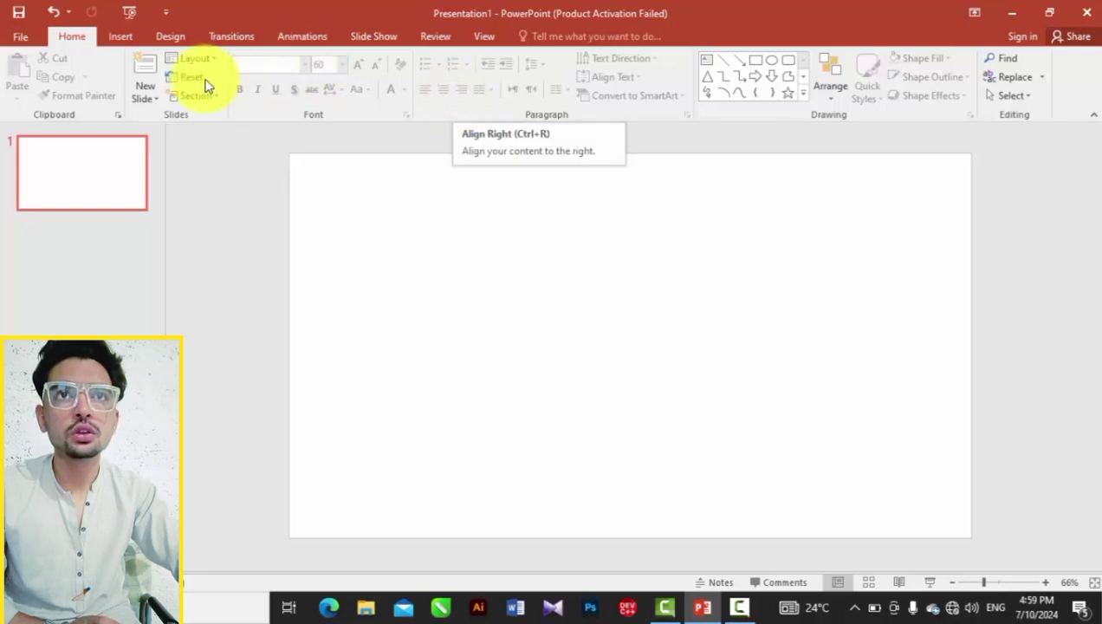
{"action": "left_click", "coordinate": [122, 36]}
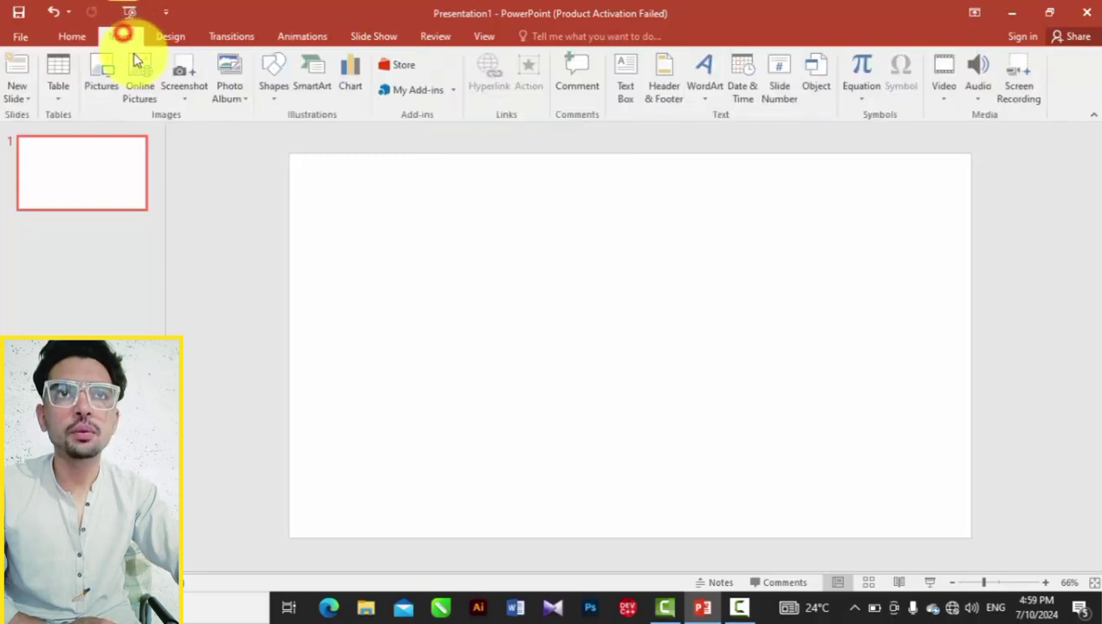
Draw a large text box across most of the slide.
{"action": "left_click", "coordinate": [267, 80]}
{"action": "left_click", "coordinate": [268, 135]}
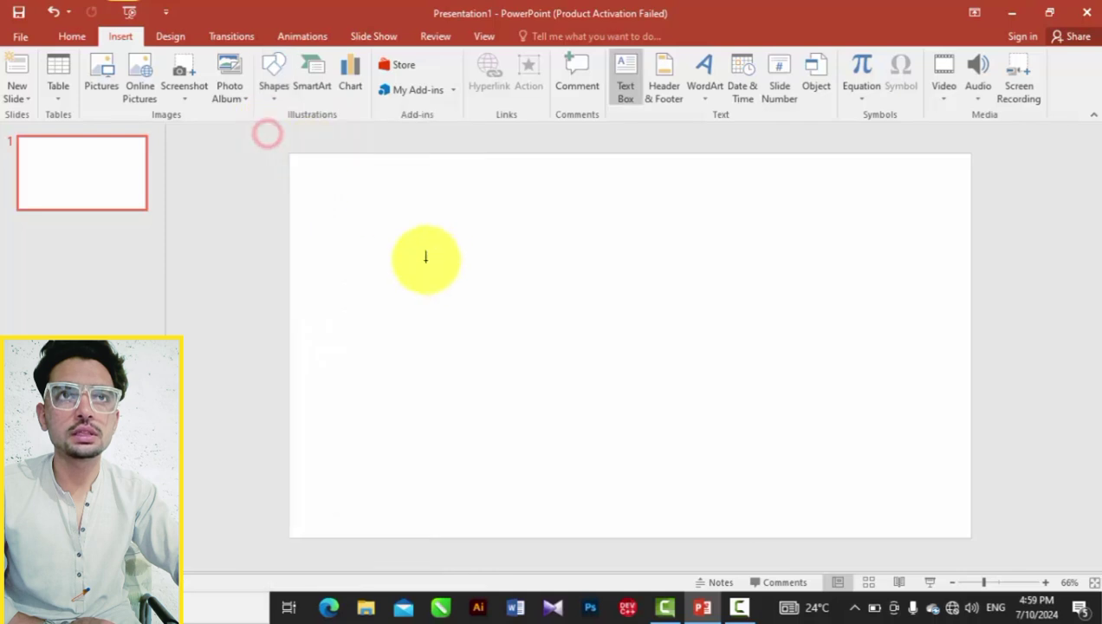
{"action": "left_click_drag", "start_coordinate": [314, 190], "coordinate": [867, 507]}
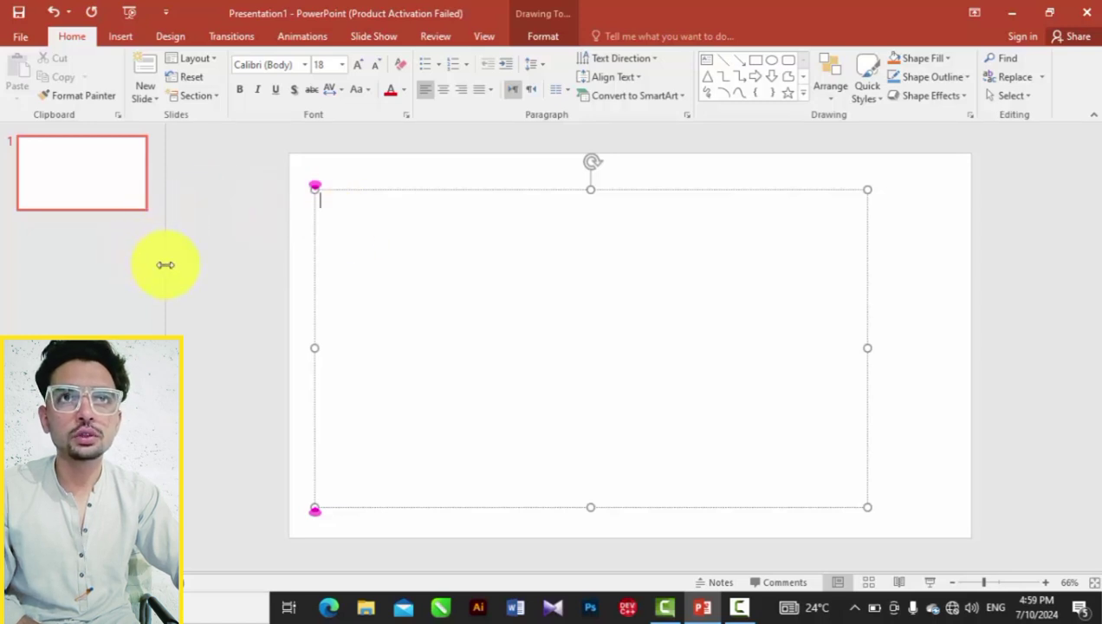
Collapse the slide thumbnails pane and zoom in then back out to fit the slide.
{"action": "left_click_drag", "start_coordinate": [165, 264], "coordinate": [3, 288]}
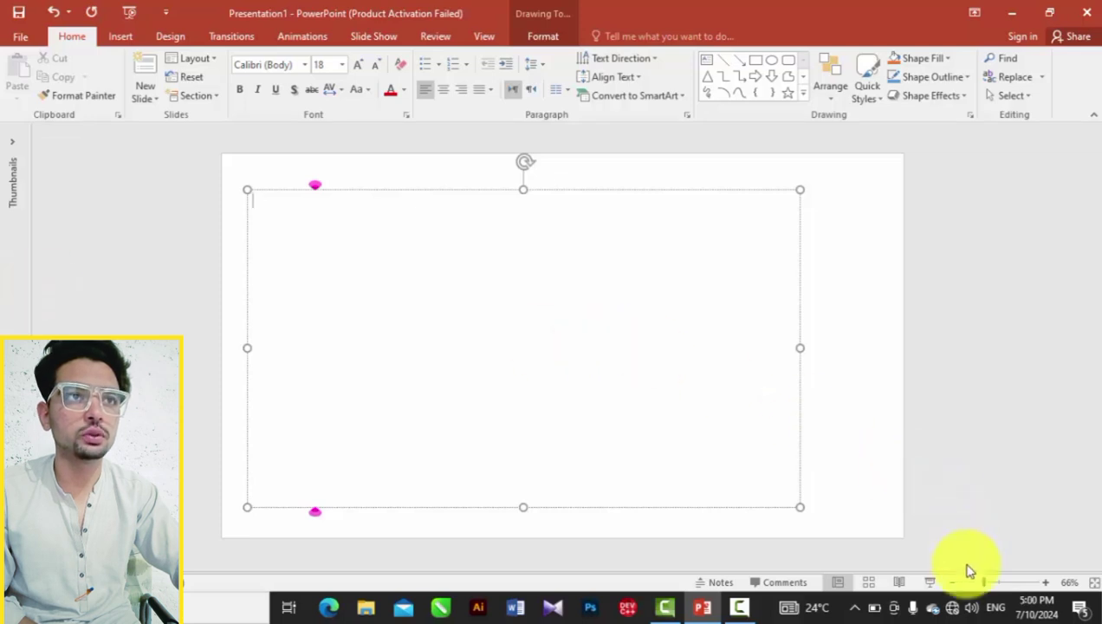
{"action": "left_click", "coordinate": [1002, 580]}
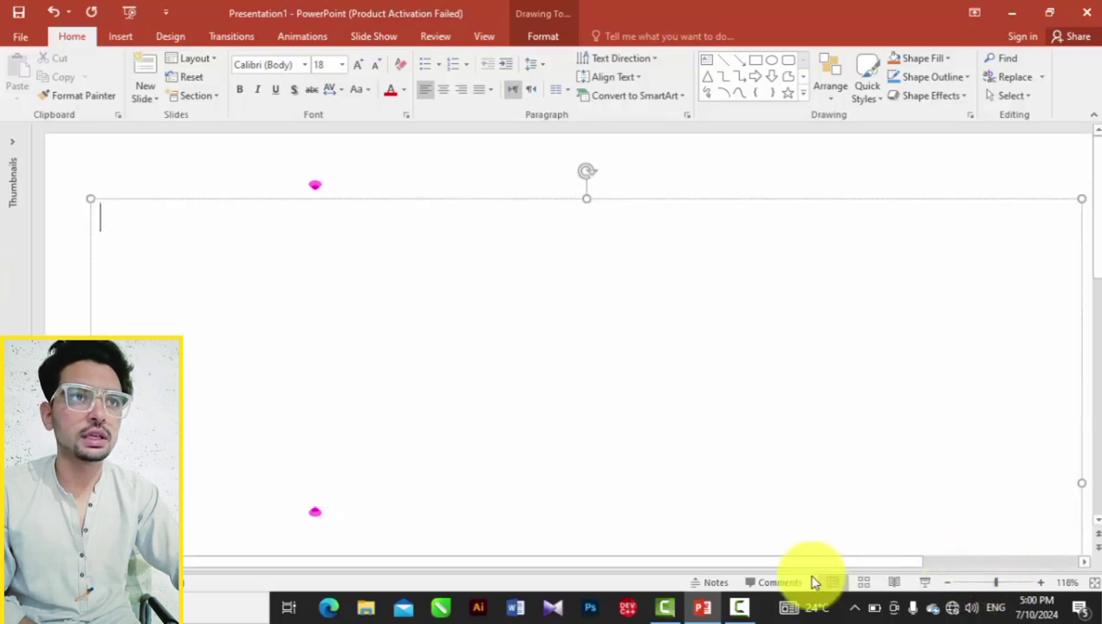
{"action": "left_click", "coordinate": [985, 580]}
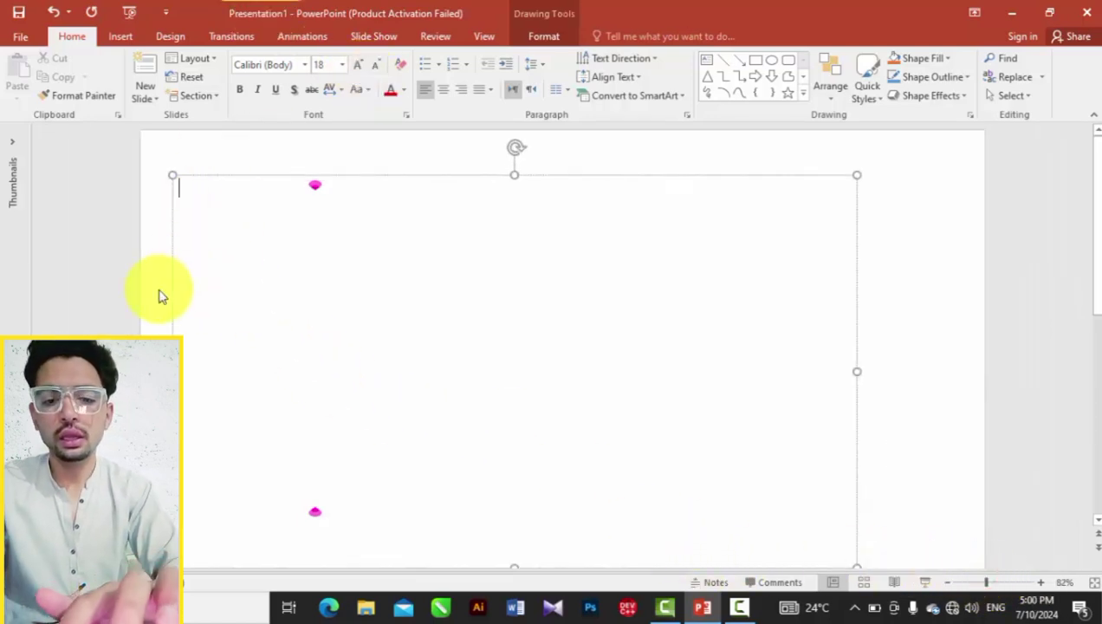
Type a one-line self-introduction greeting with the presenter's name into the text box.
{"action": "type", "text": "HI I AM MUHAMMAD AMIR"}
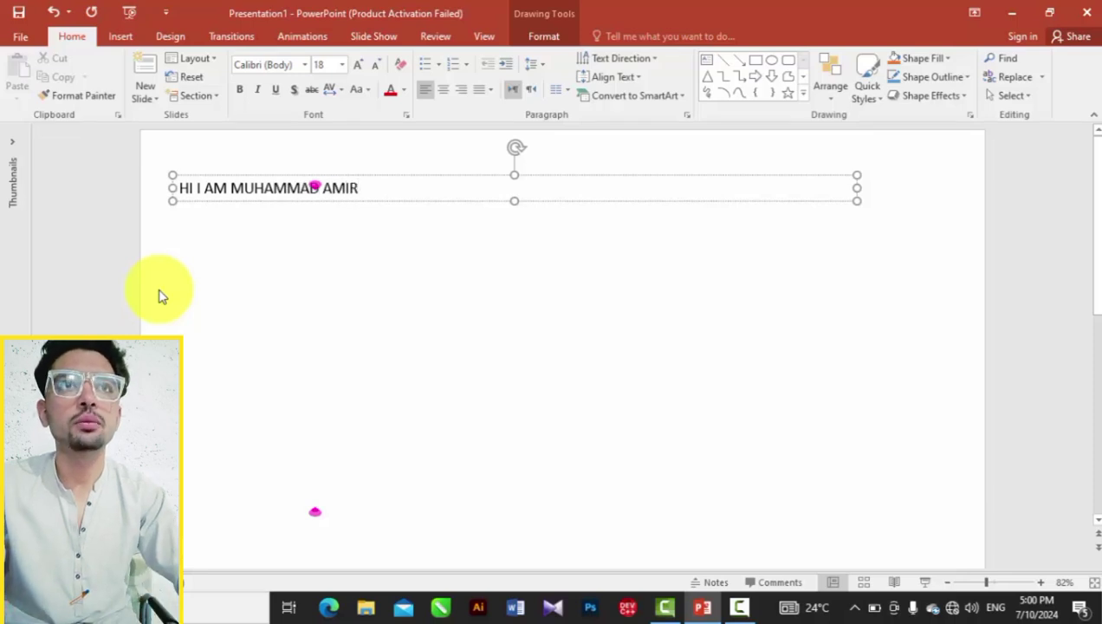
Enlarge all the greeting text to 54 pt.
{"action": "key", "text": "ctrl+a"}
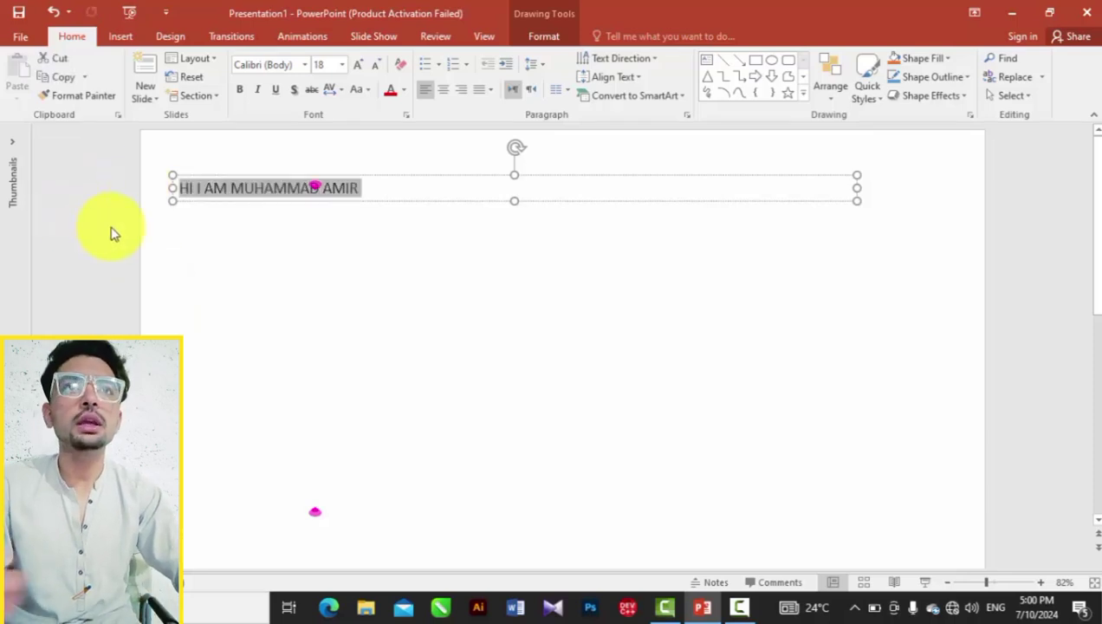
{"action": "left_click", "coordinate": [358, 66]}
{"action": "left_click", "coordinate": [358, 66]}
{"action": "left_click", "coordinate": [359, 66]}
{"action": "left_click", "coordinate": [360, 66]}
{"action": "left_click", "coordinate": [360, 66]}
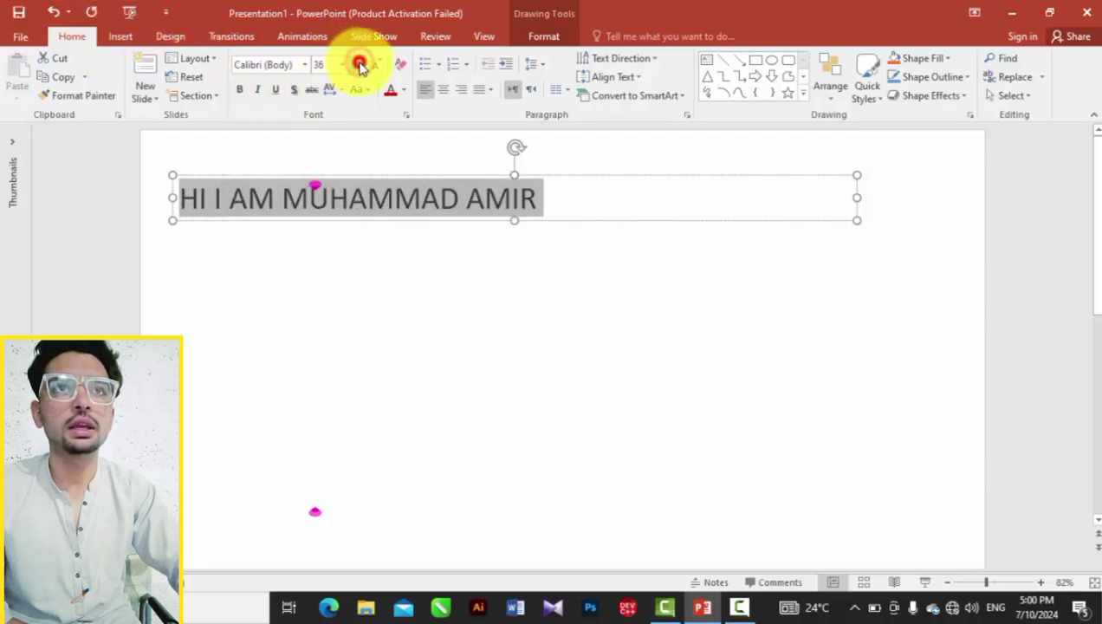
{"action": "left_click", "coordinate": [360, 67]}
{"action": "left_click", "coordinate": [360, 67]}
{"action": "left_click", "coordinate": [360, 67]}
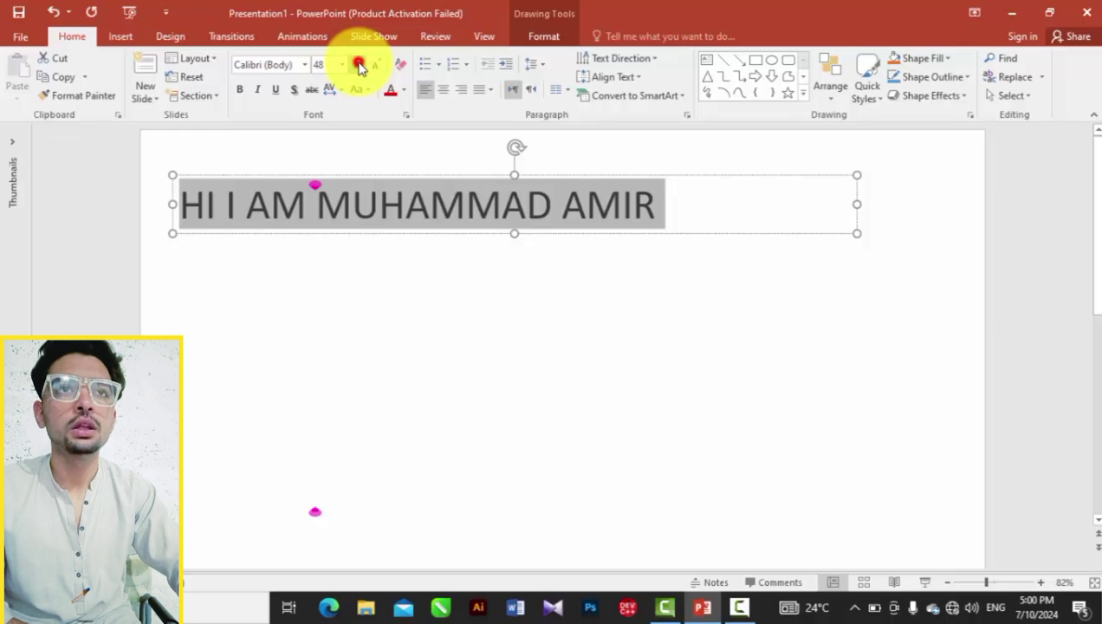
{"action": "left_click", "coordinate": [359, 67]}
Move the text box down toward the slide's middle and select the greeting line.
{"action": "left_click", "coordinate": [405, 236]}
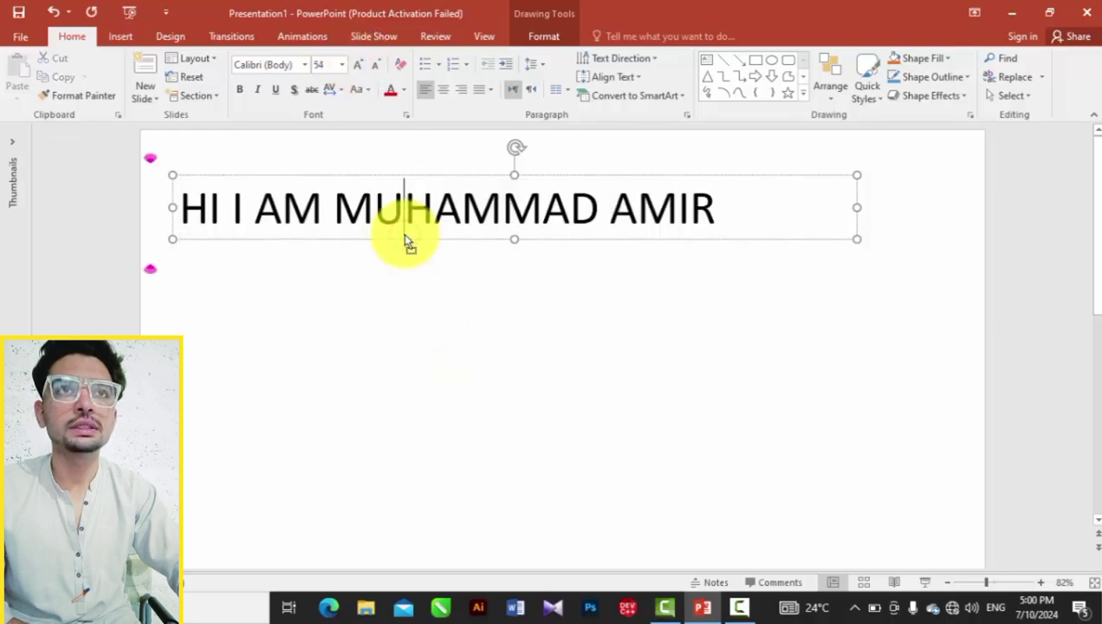
{"action": "mouse_move", "coordinate": [405, 238]}
{"action": "left_mouse_down"}
{"action": "mouse_move", "coordinate": [384, 372]}
{"action": "mouse_move", "coordinate": [393, 364]}
{"action": "left_mouse_up"}
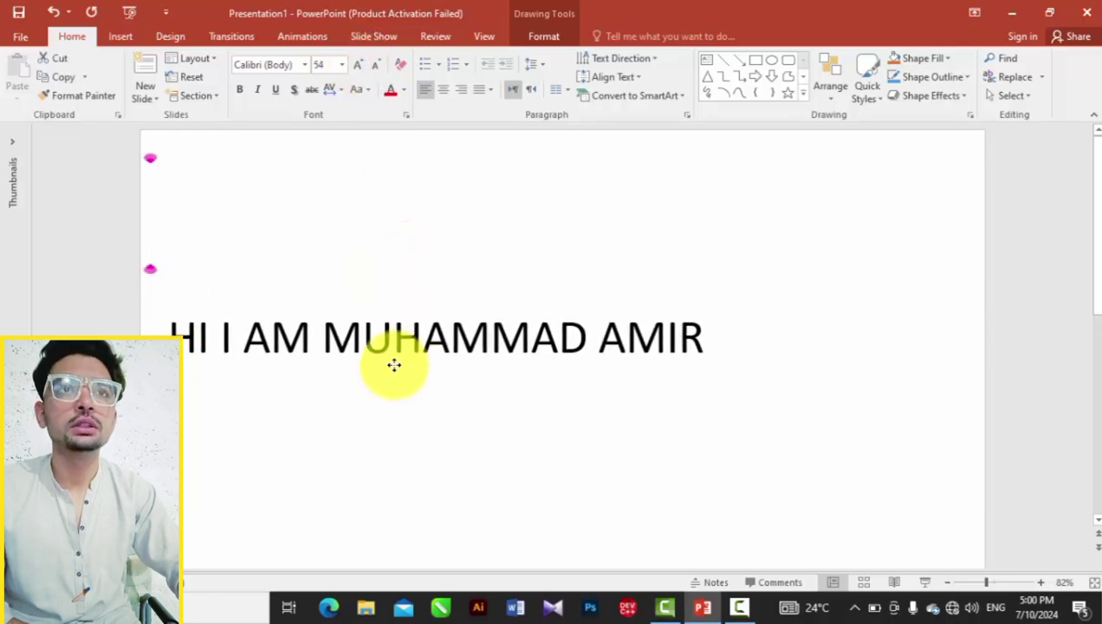
{"action": "left_click", "coordinate": [396, 340]}
{"action": "triple_click", "coordinate": [396, 334]}
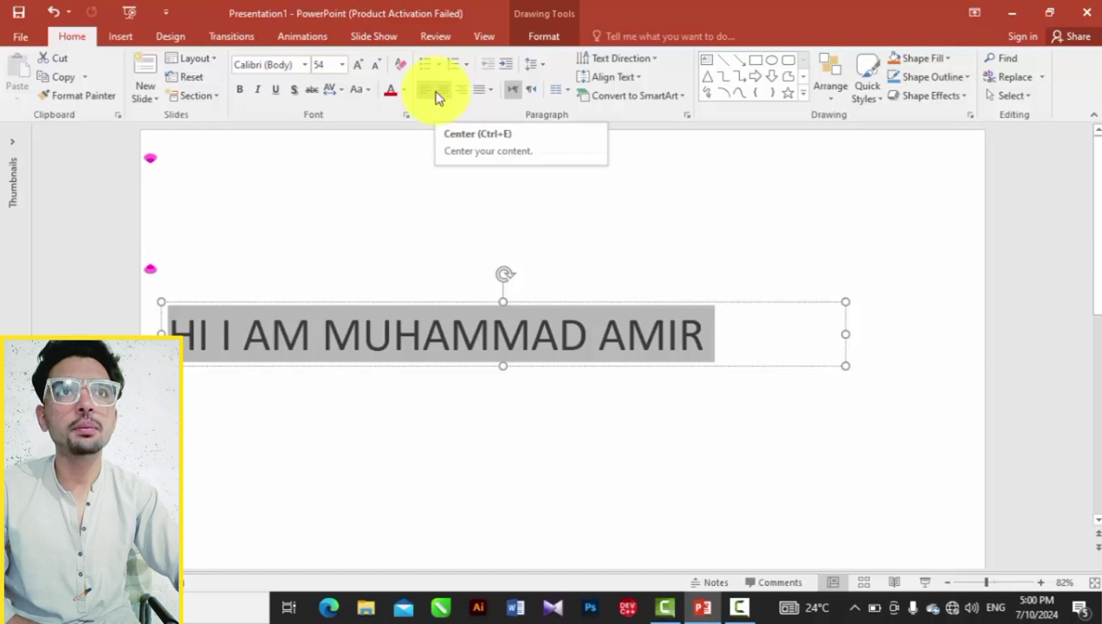
Centre-align the greeting line after briefly deleting and restoring it and trying right alignment.
{"action": "key", "text": "Delete"}
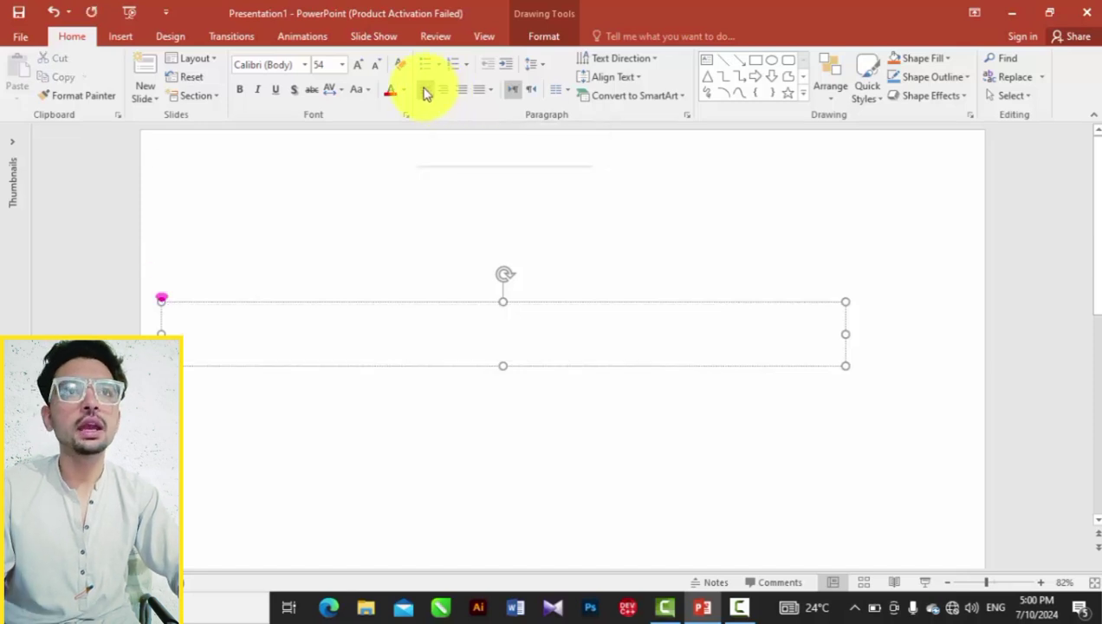
{"action": "key", "text": "ctrl+z"}
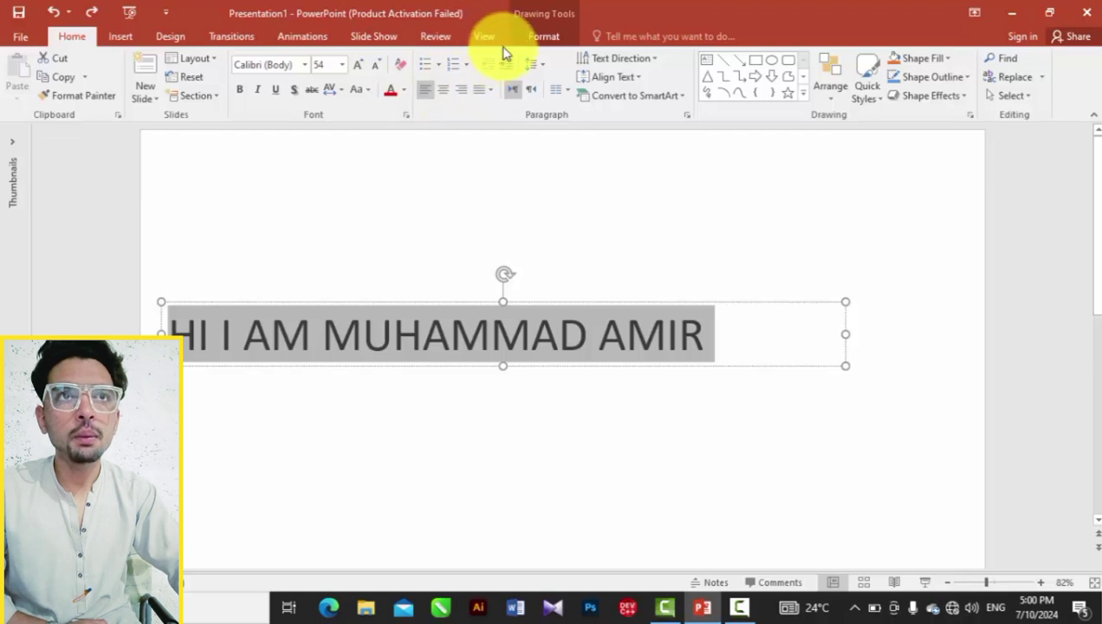
{"action": "left_click", "coordinate": [444, 91]}
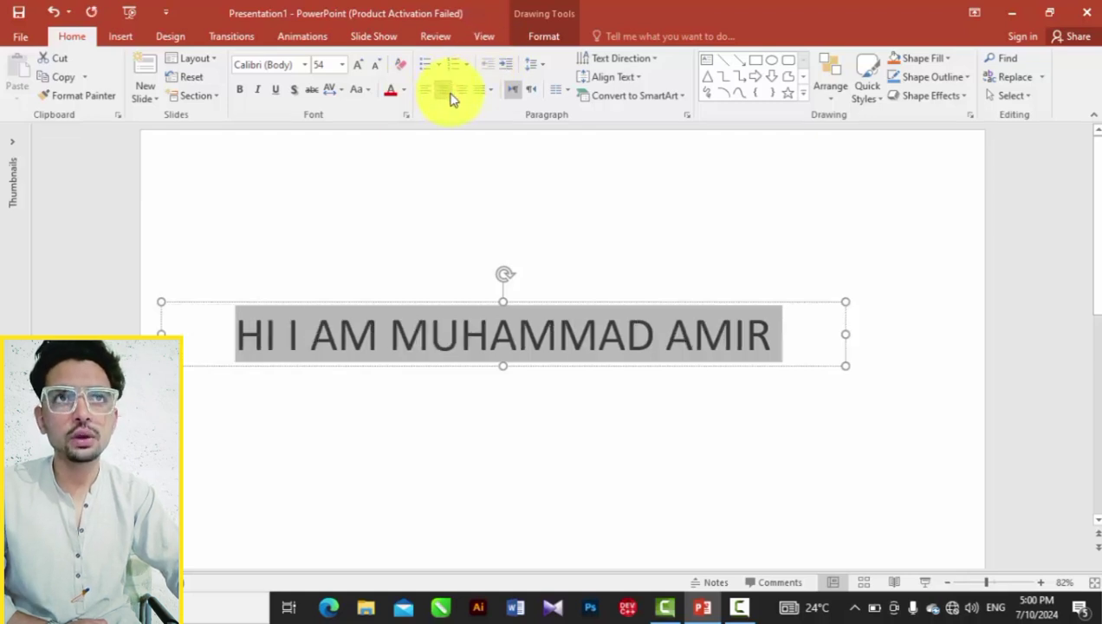
{"action": "left_click", "coordinate": [462, 91]}
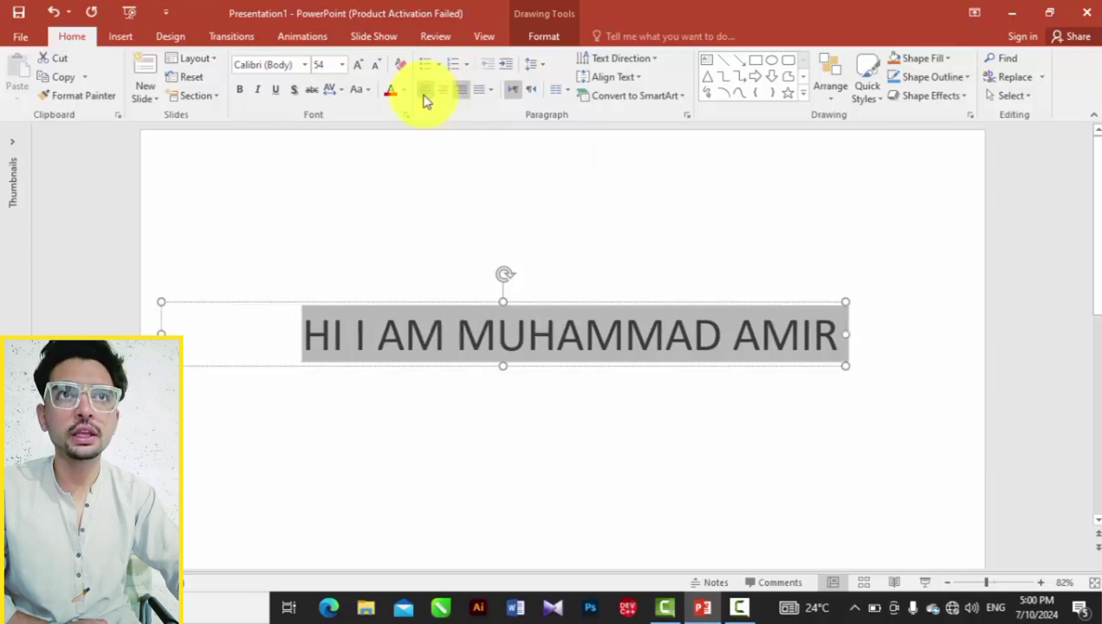
{"action": "left_click", "coordinate": [445, 91]}
{"action": "left_click", "coordinate": [733, 334]}
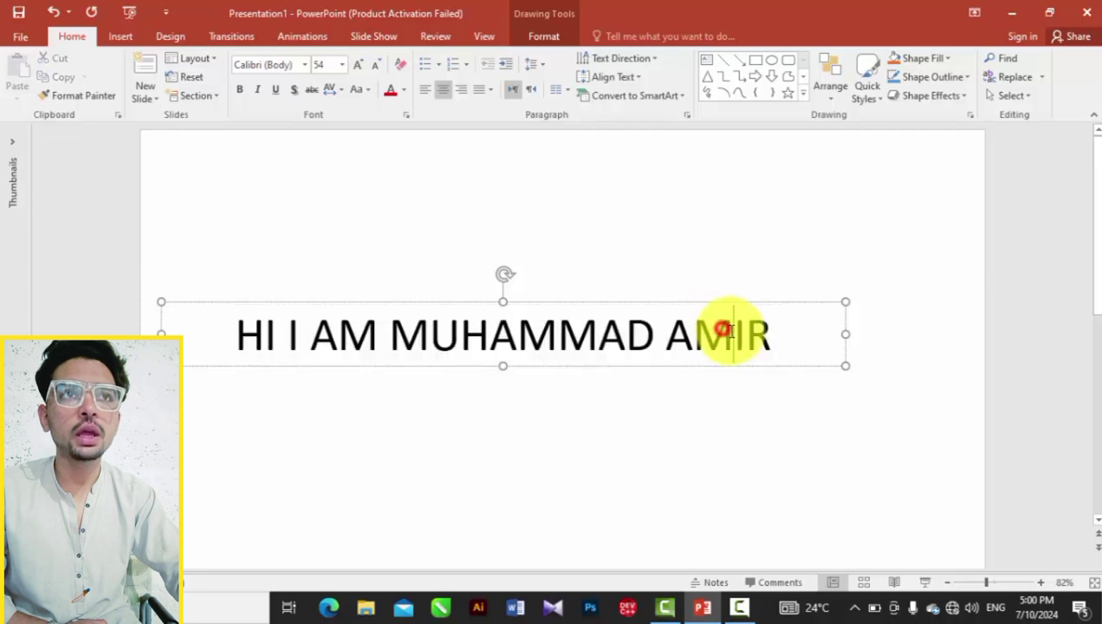
Add a second line reading 'WELCOME TO AJ SKILLS' beneath the greeting.
{"action": "key", "text": "Right"}
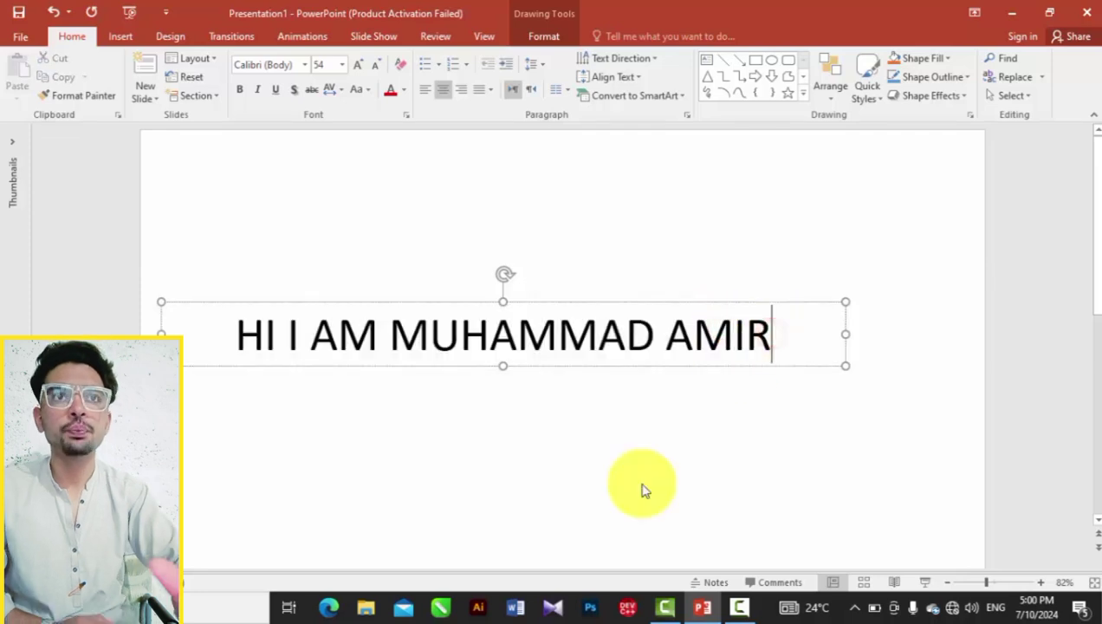
{"action": "key", "text": "Return"}
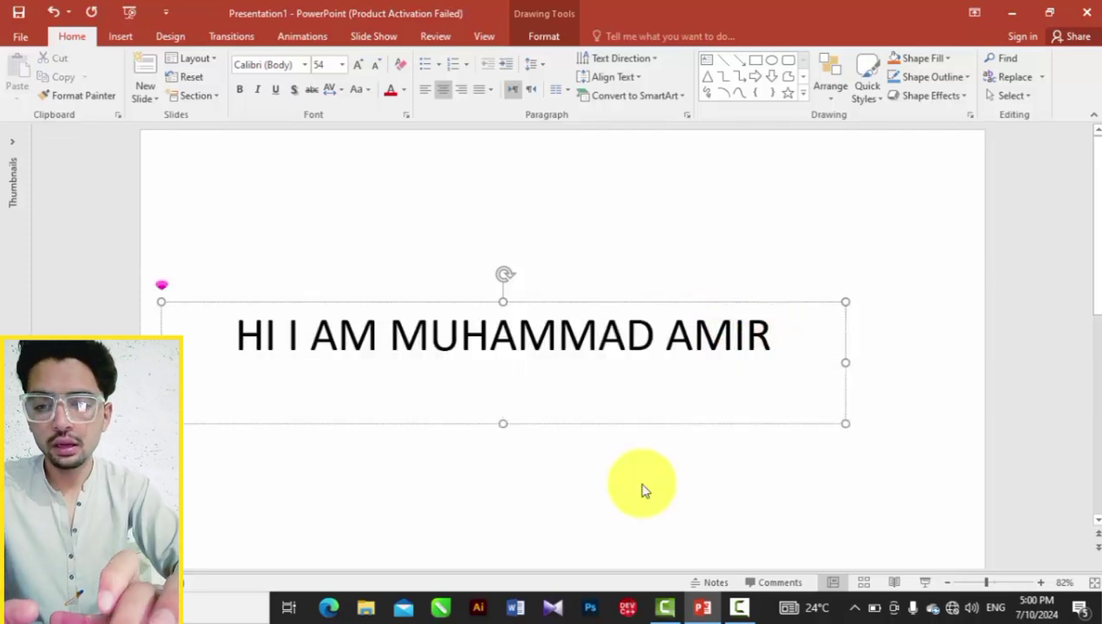
{"action": "type", "text": "I AM"}
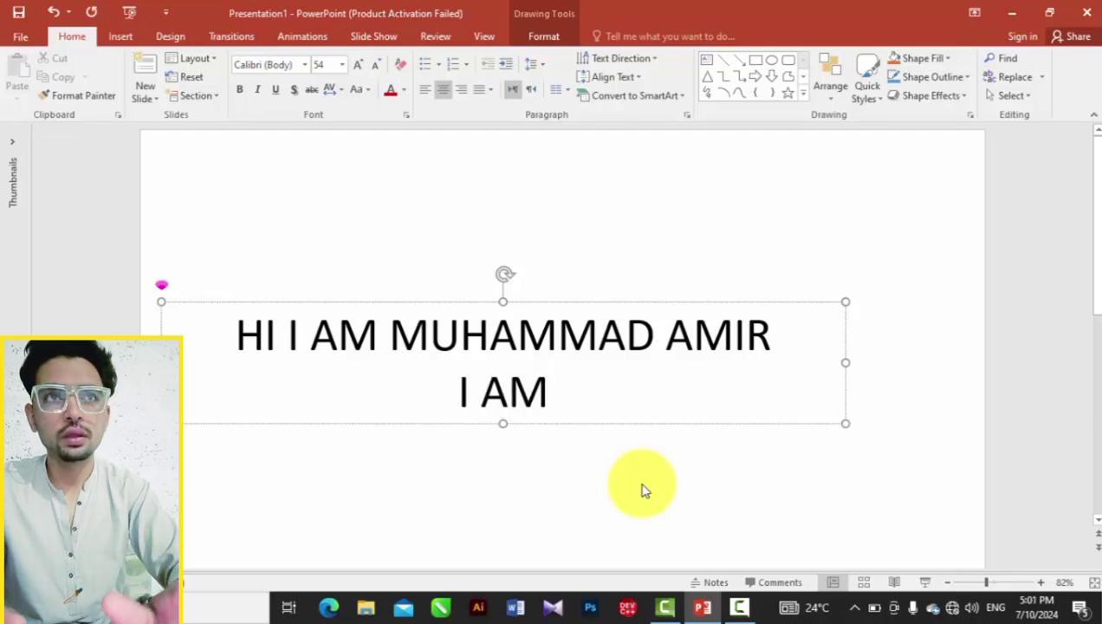
{"action": "key", "text": "BackSpace"}
{"action": "key", "text": "BackSpace"}
{"action": "type", "text": "WE"}
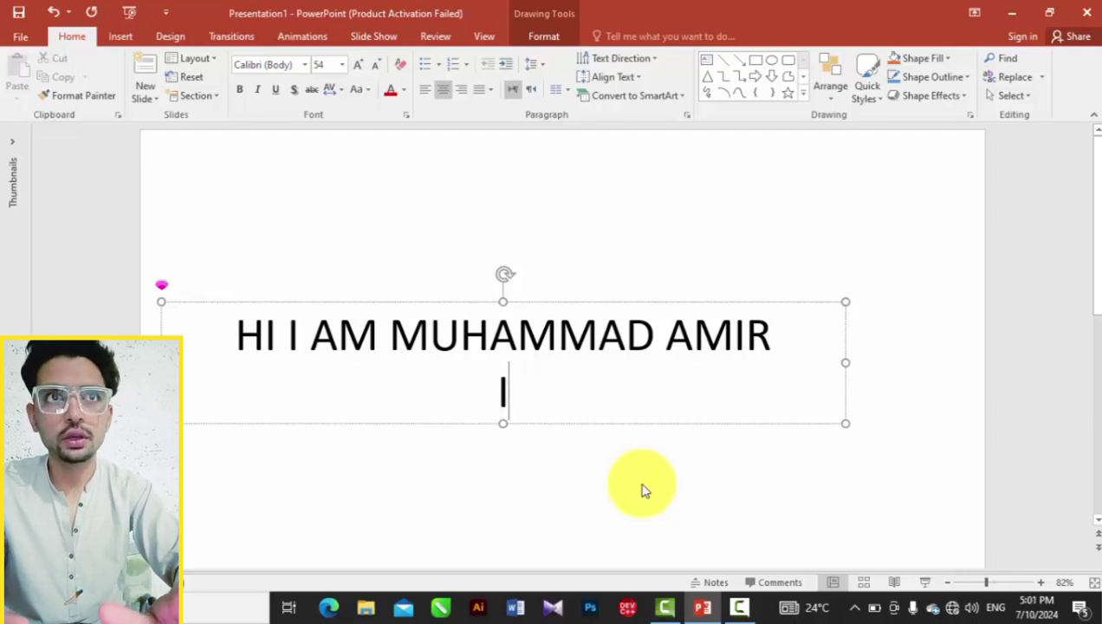
{"action": "type", "text": "LOCOMR"}
{"action": "key", "text": "BackSpace"}
{"action": "type", "text": "E TO AJ "}
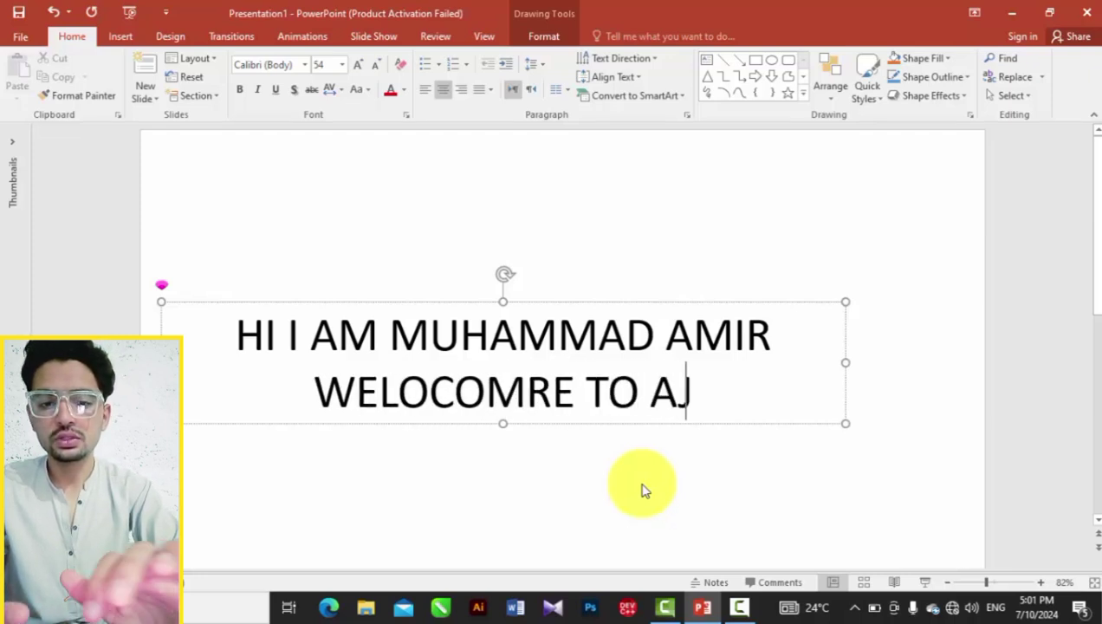
{"action": "type", "text": "SKILLS"}
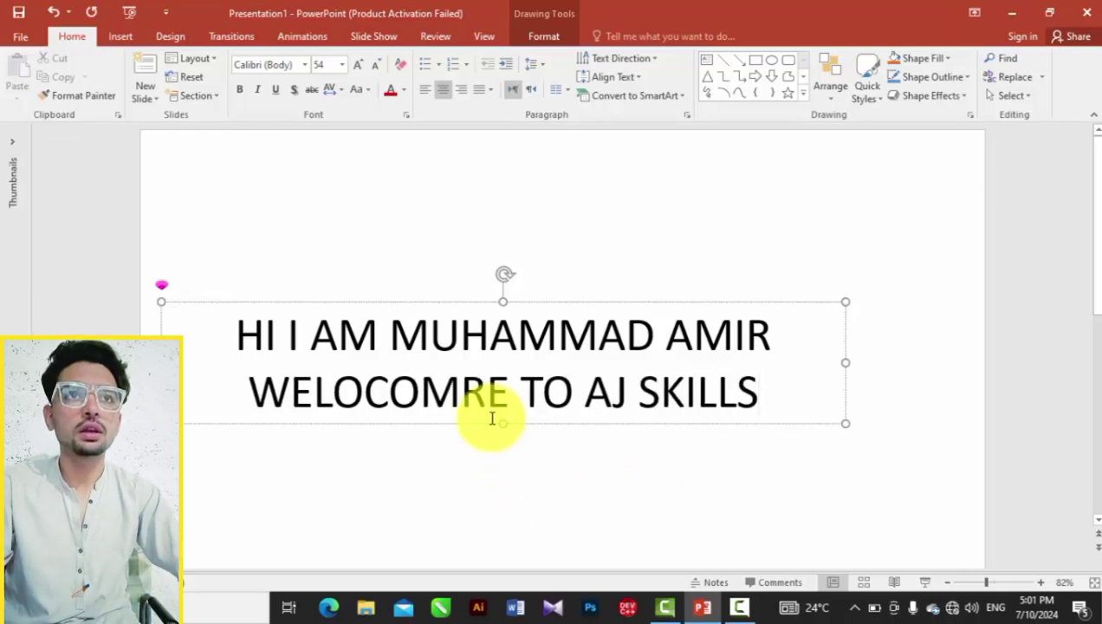
Correct the 'WELOCOMRE' typo to 'WELCOME' and select all the text in the box.
{"action": "mouse_move", "coordinate": [460, 394]}
{"action": "left_mouse_down"}
{"action": "mouse_move", "coordinate": [436, 392]}
{"action": "mouse_move", "coordinate": [484, 395]}
{"action": "left_mouse_up"}
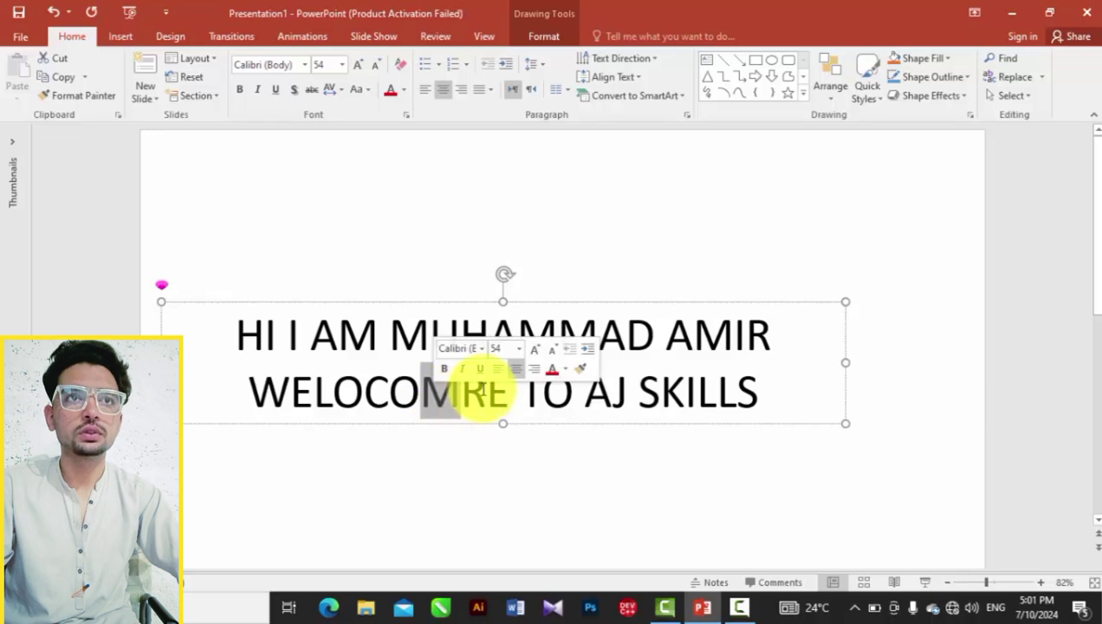
{"action": "key", "text": "Delete"}
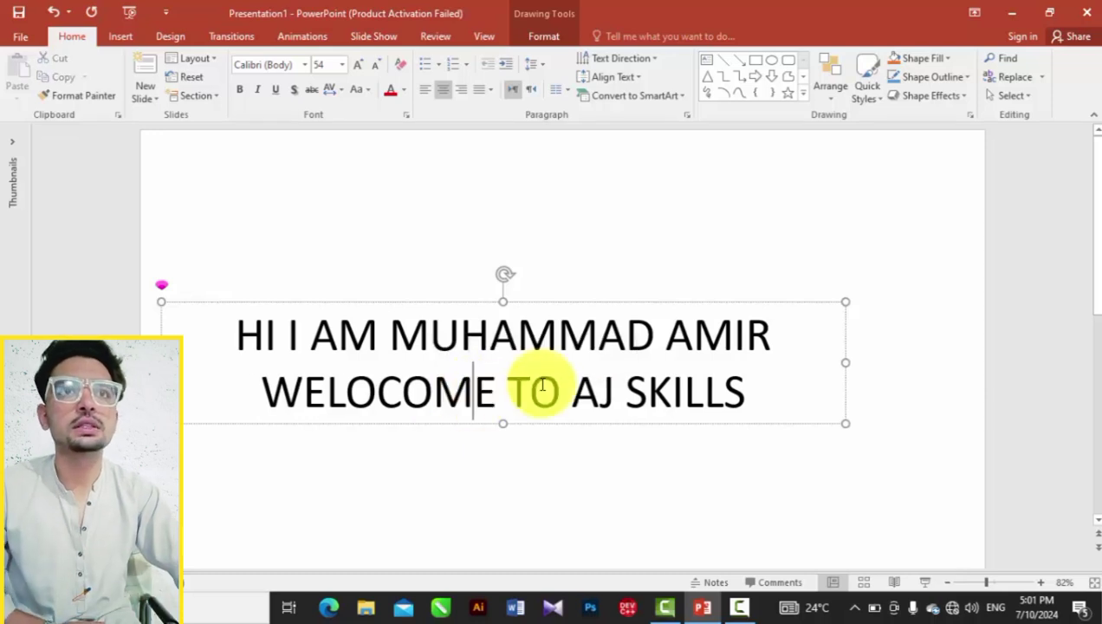
{"action": "left_click", "coordinate": [370, 402]}
{"action": "key", "text": "BackSpace"}
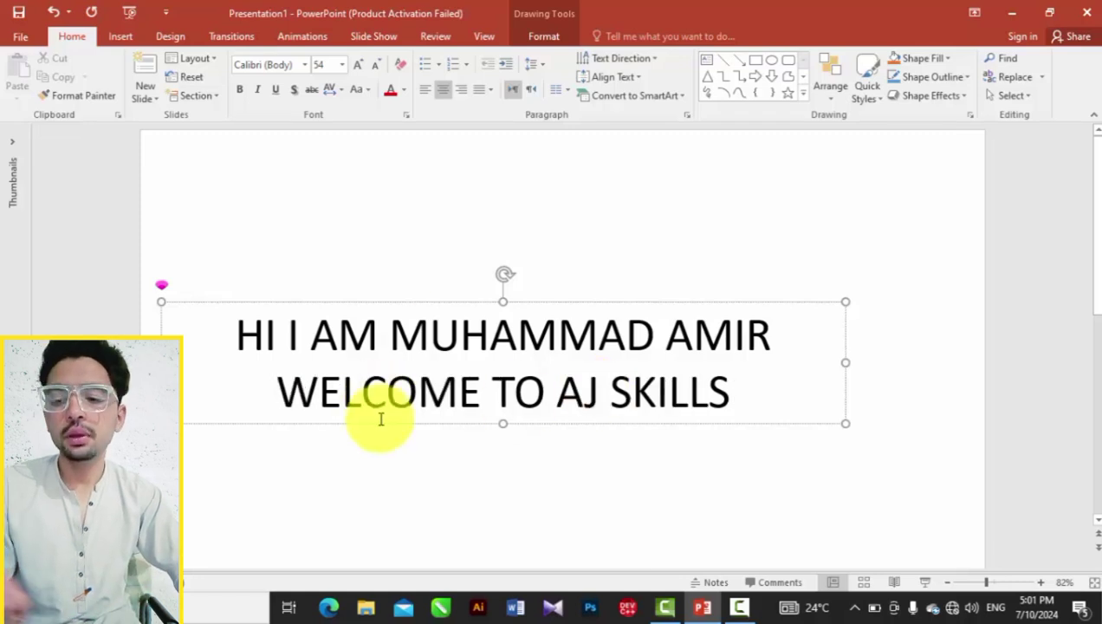
{"action": "key", "text": "ctrl+a"}
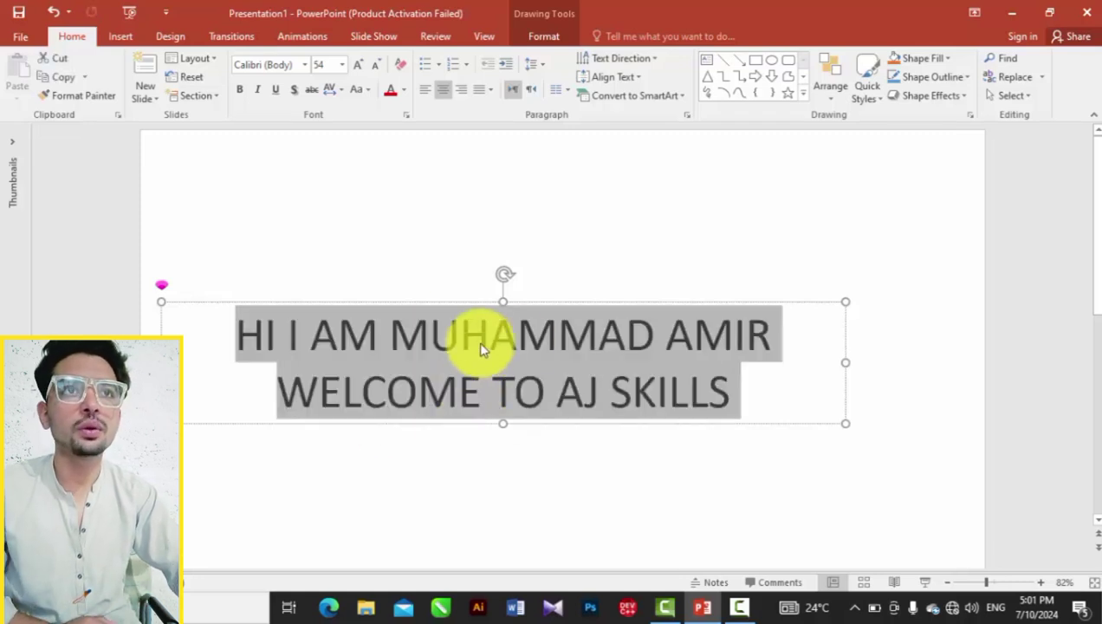
{"action": "left_click", "coordinate": [744, 409]}
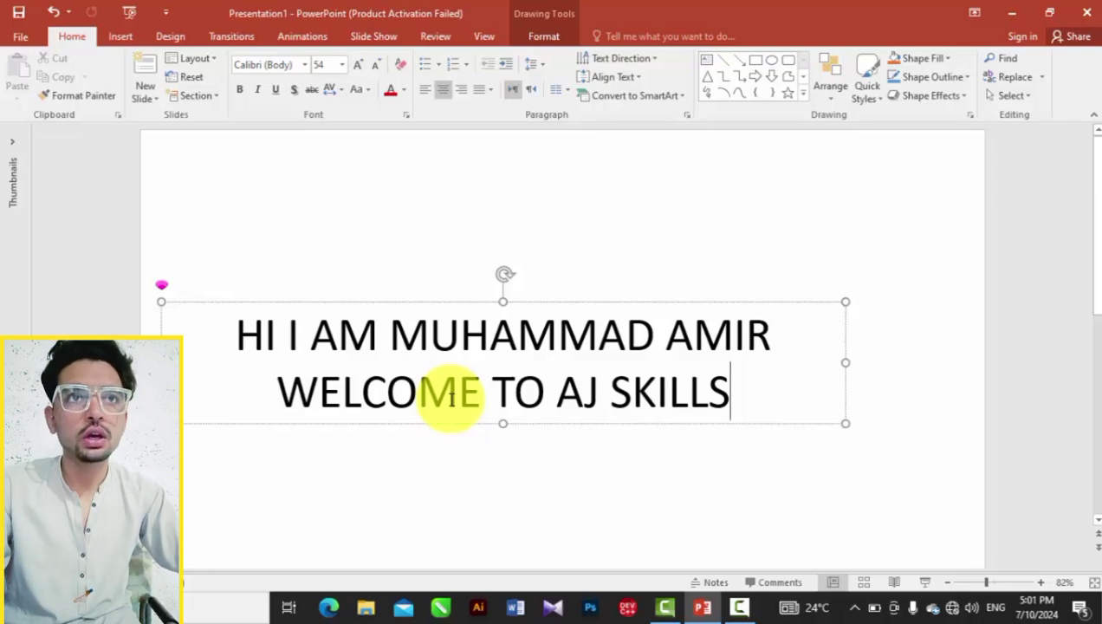
{"action": "key", "text": "ctrl+a"}
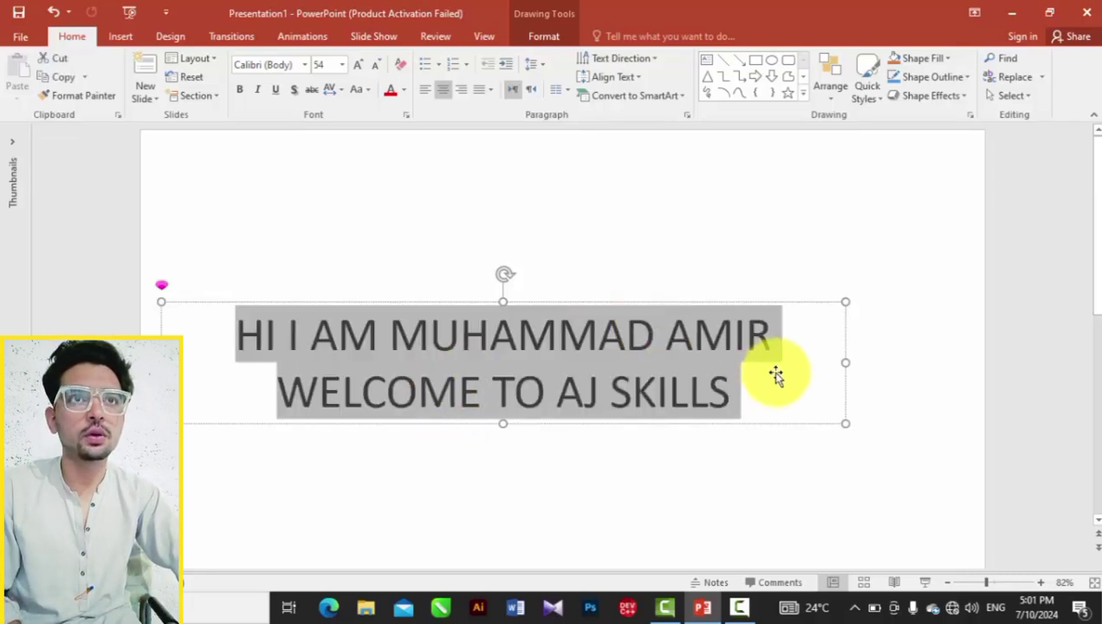
{"action": "left_click", "coordinate": [491, 90]}
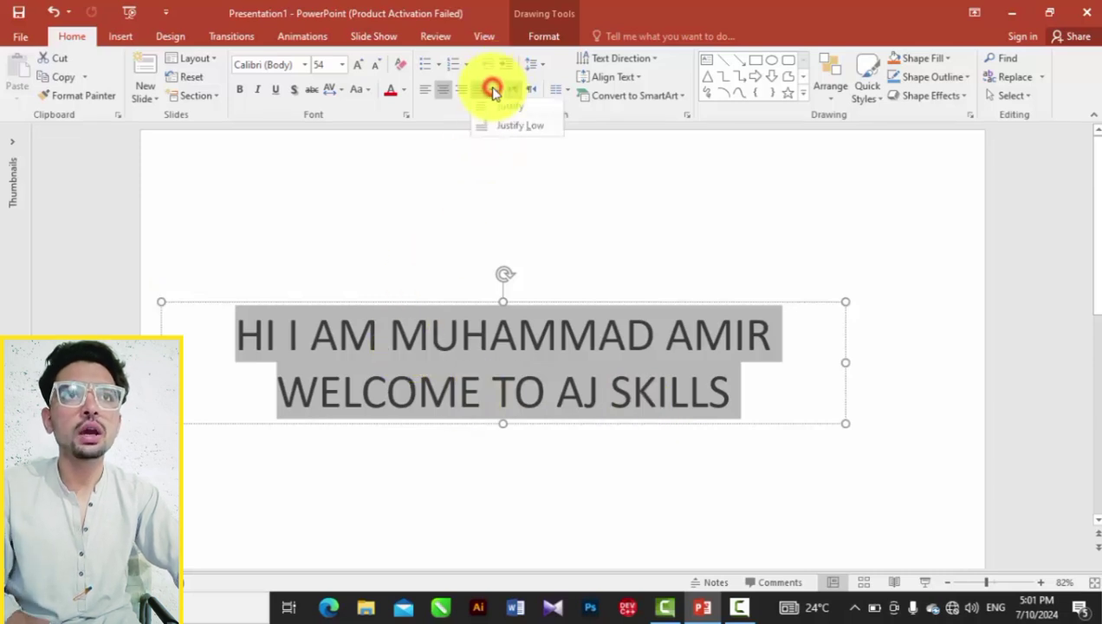
{"action": "left_click", "coordinate": [505, 131]}
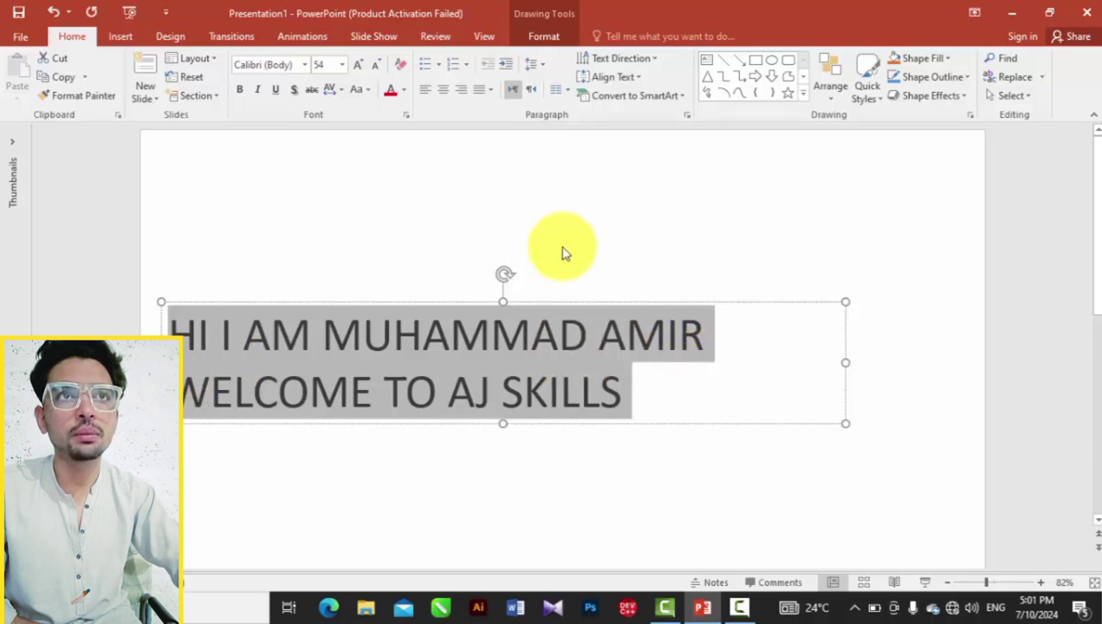
{"action": "left_click", "coordinate": [491, 91]}
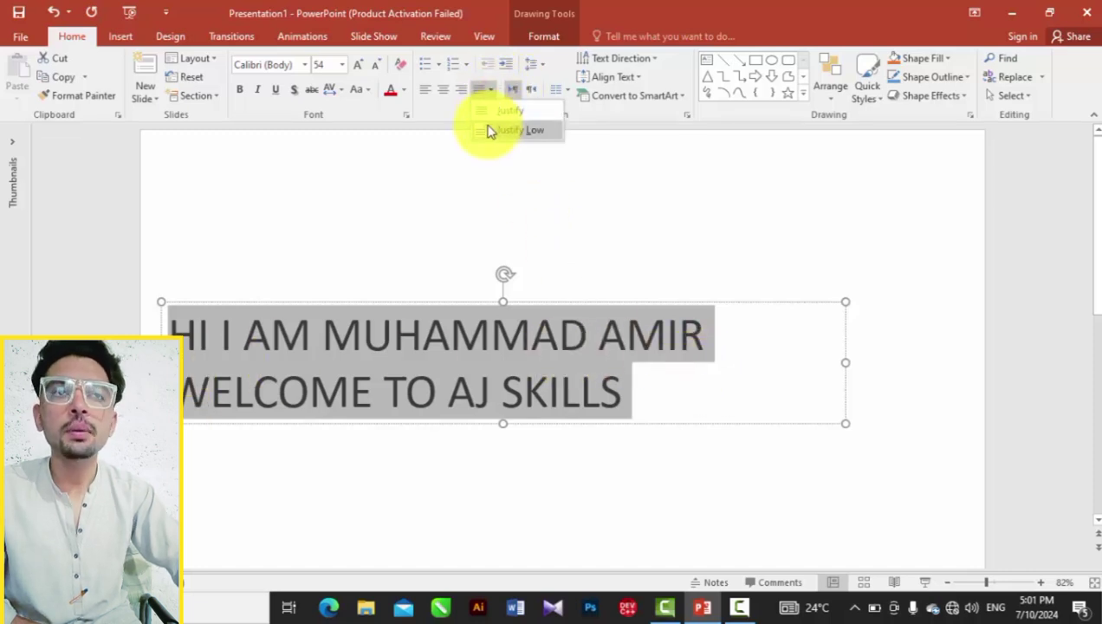
{"action": "left_click", "coordinate": [488, 113]}
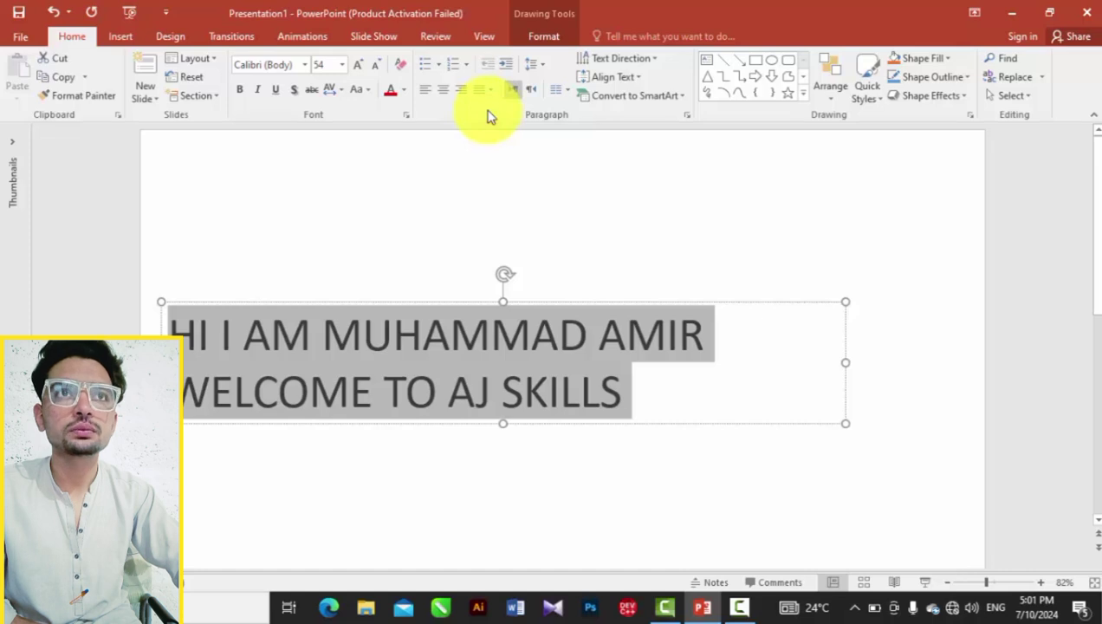
{"action": "left_click", "coordinate": [489, 89]}
{"action": "left_click", "coordinate": [488, 113]}
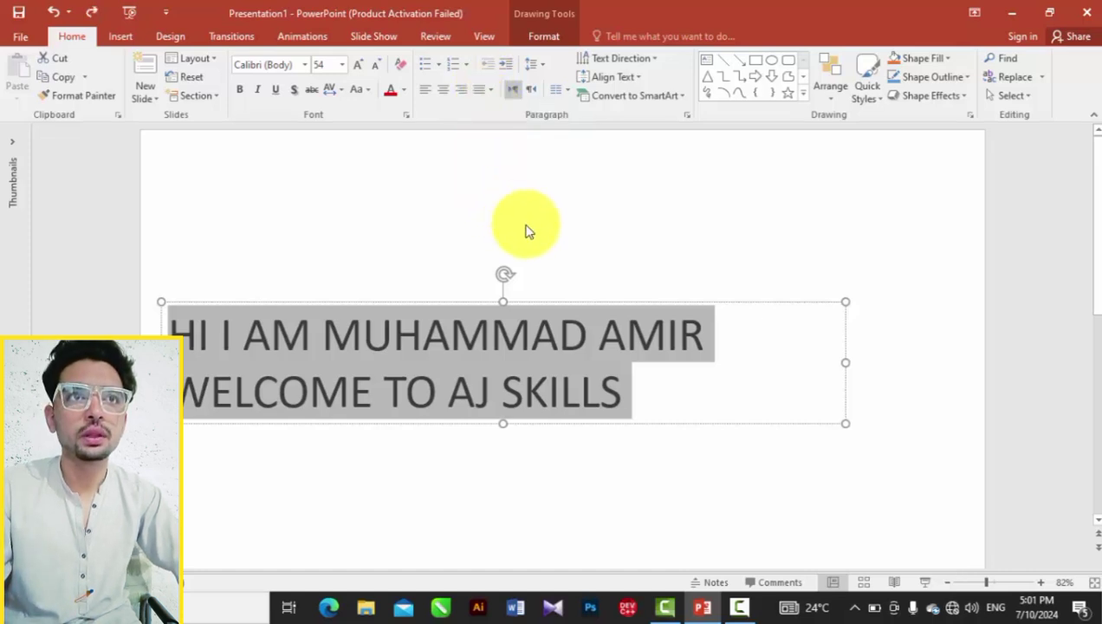
{"action": "left_click", "coordinate": [621, 444]}
{"action": "key", "text": "ctrl+z"}
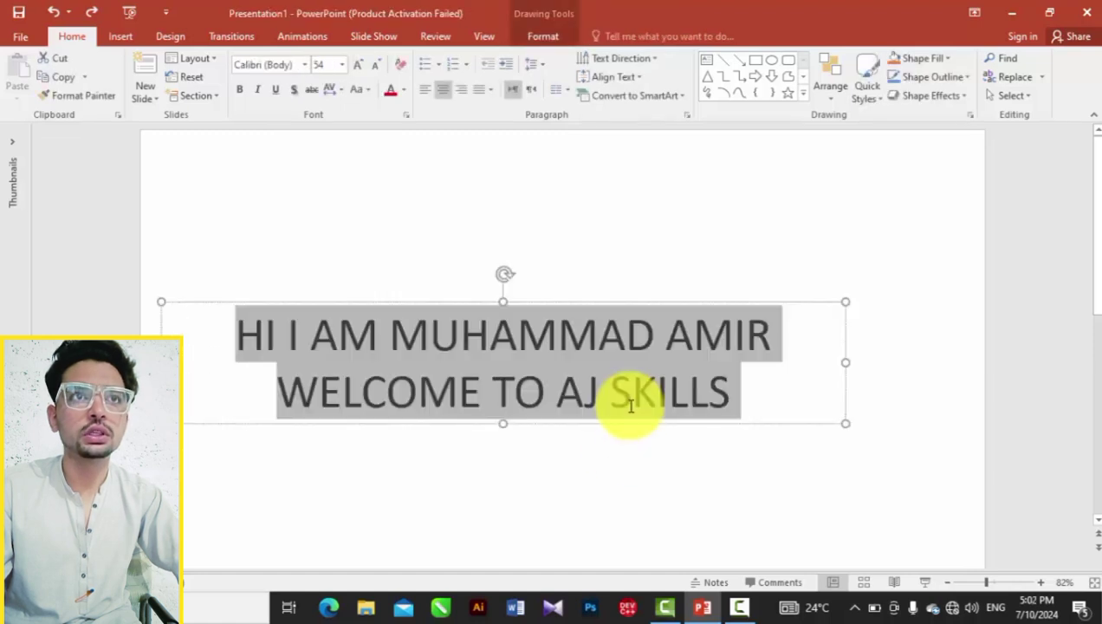
{"action": "left_click", "coordinate": [481, 90]}
{"action": "left_click", "coordinate": [531, 338]}
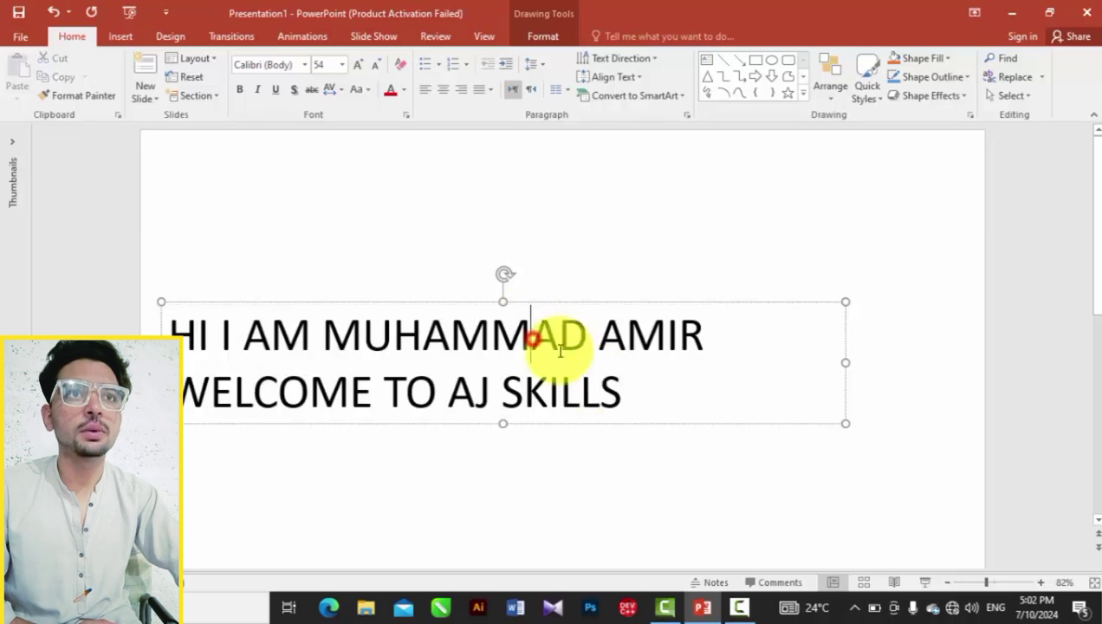
{"action": "double_click", "coordinate": [646, 387]}
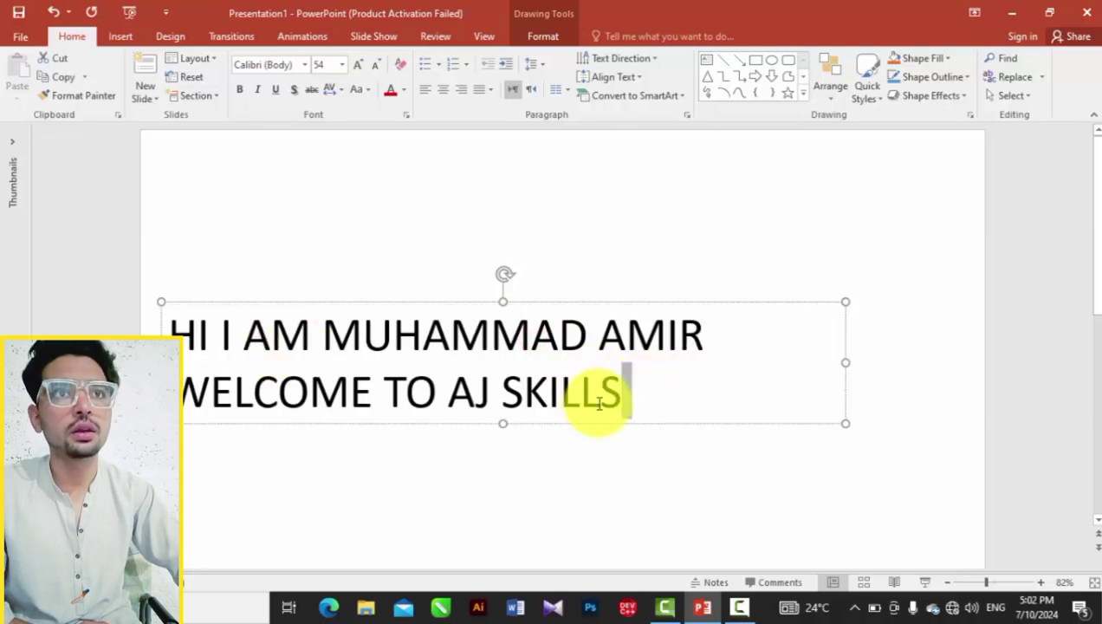
{"action": "left_click", "coordinate": [652, 393]}
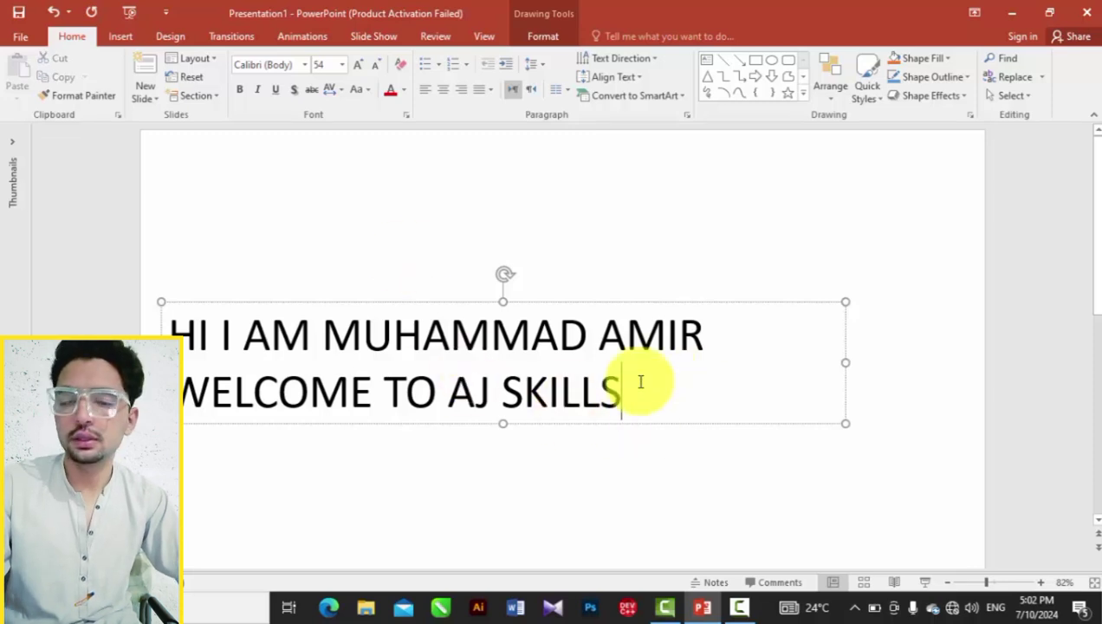
{"action": "key", "text": "ctrl+a"}
{"action": "key", "text": "ctrl+e"}
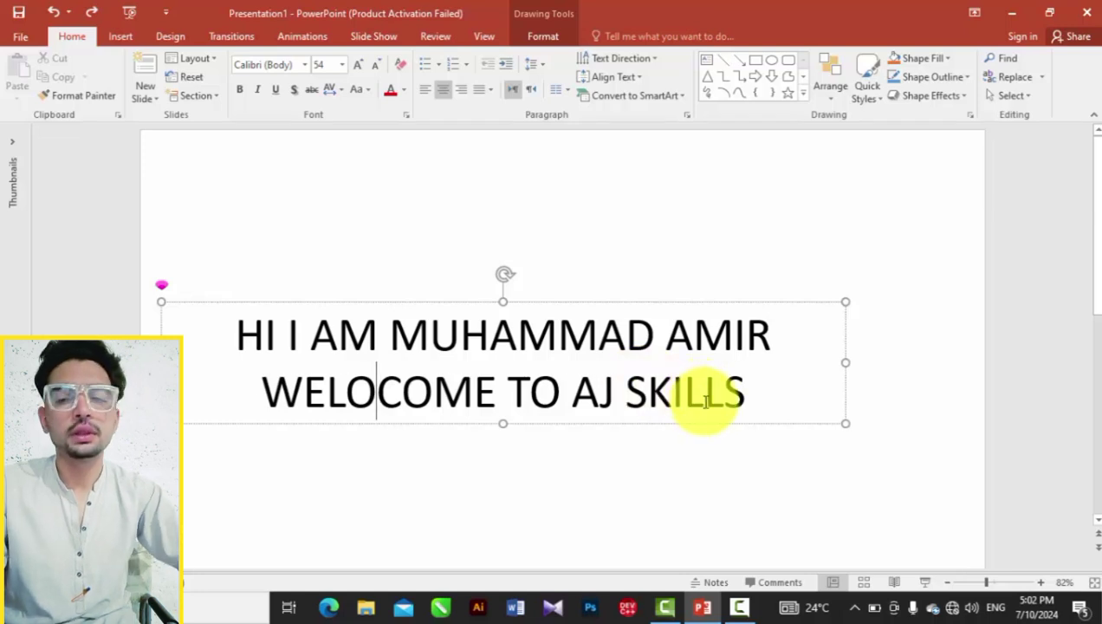
{"action": "key", "text": "BackSpace"}
{"action": "key", "text": "ctrl+a"}
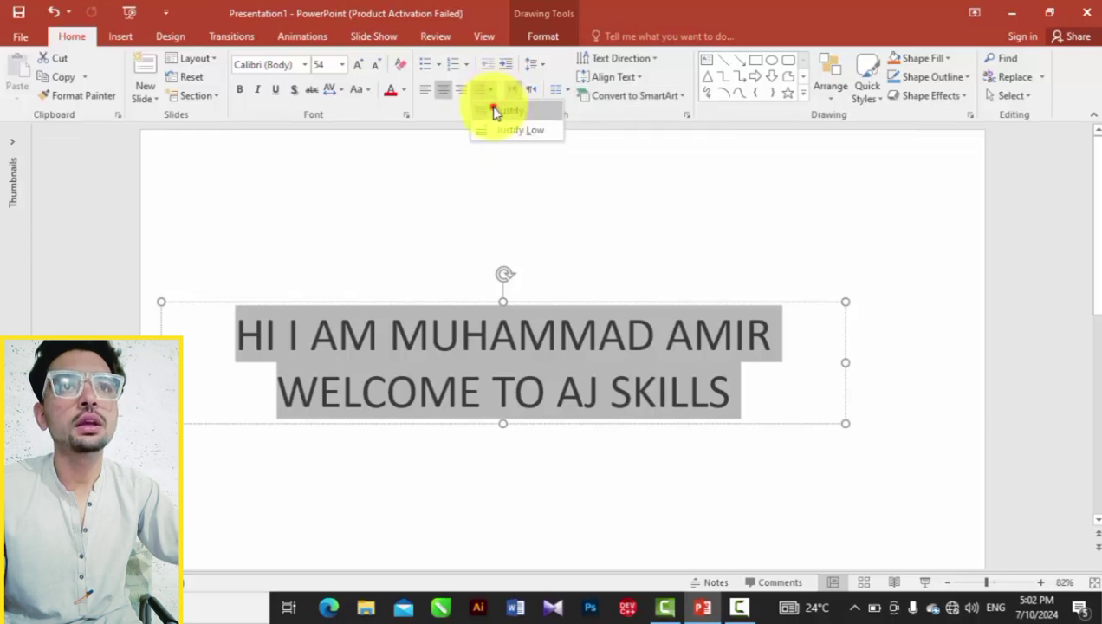
Apply Right-to-Left text direction, then indent the second line three times and outdent it three times.
{"action": "left_click", "coordinate": [512, 89]}
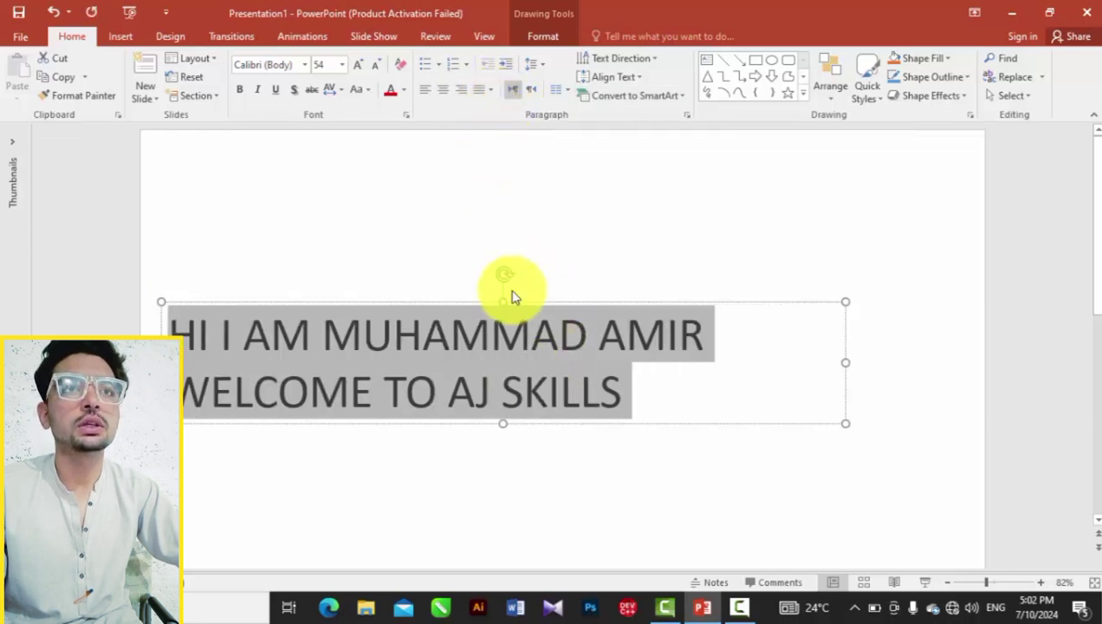
{"action": "left_click", "coordinate": [693, 421]}
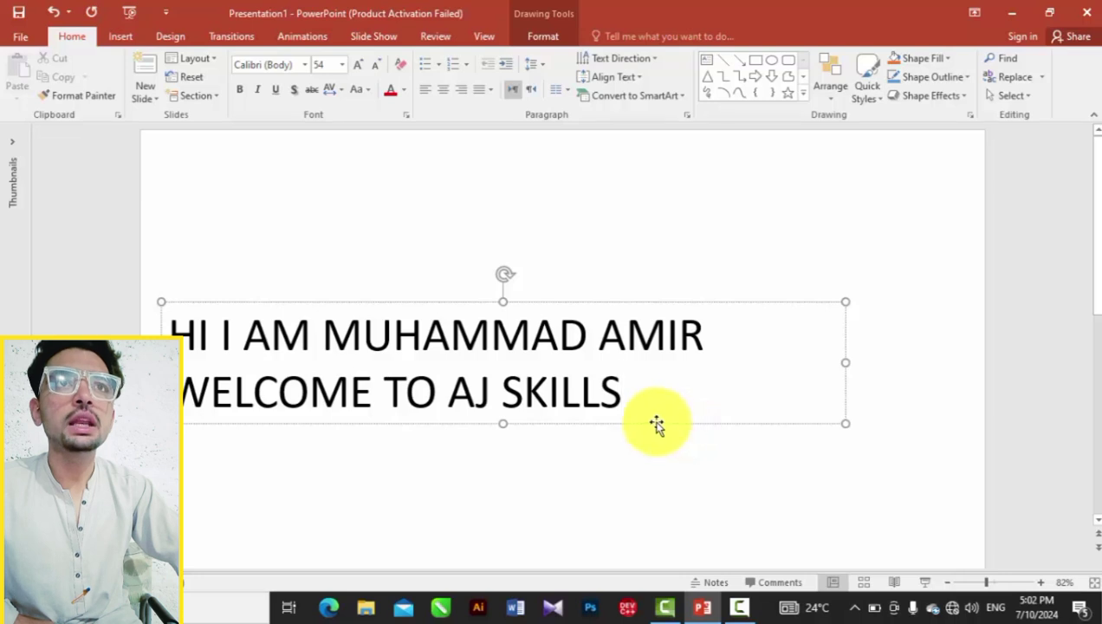
{"action": "left_click", "coordinate": [506, 67]}
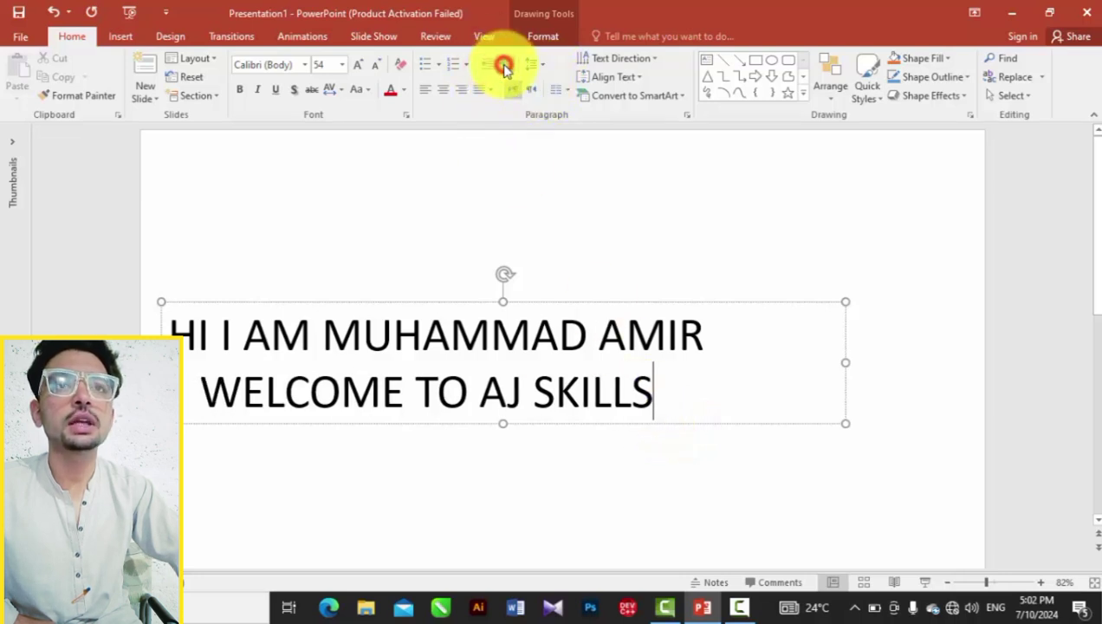
{"action": "left_click", "coordinate": [505, 67]}
{"action": "left_click", "coordinate": [506, 68]}
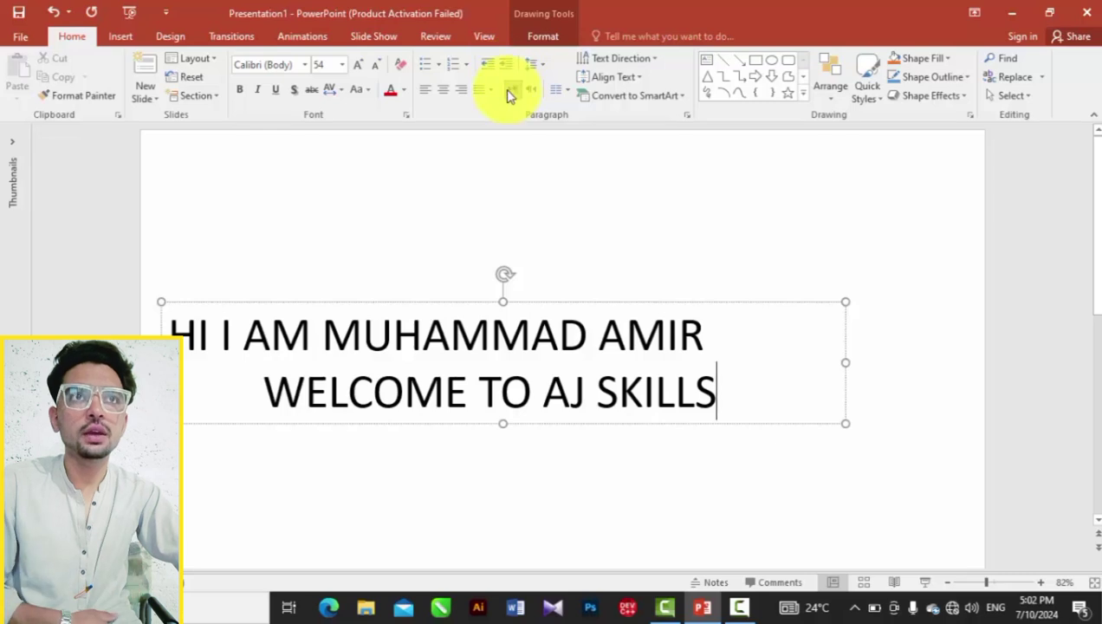
{"action": "left_click", "coordinate": [481, 69]}
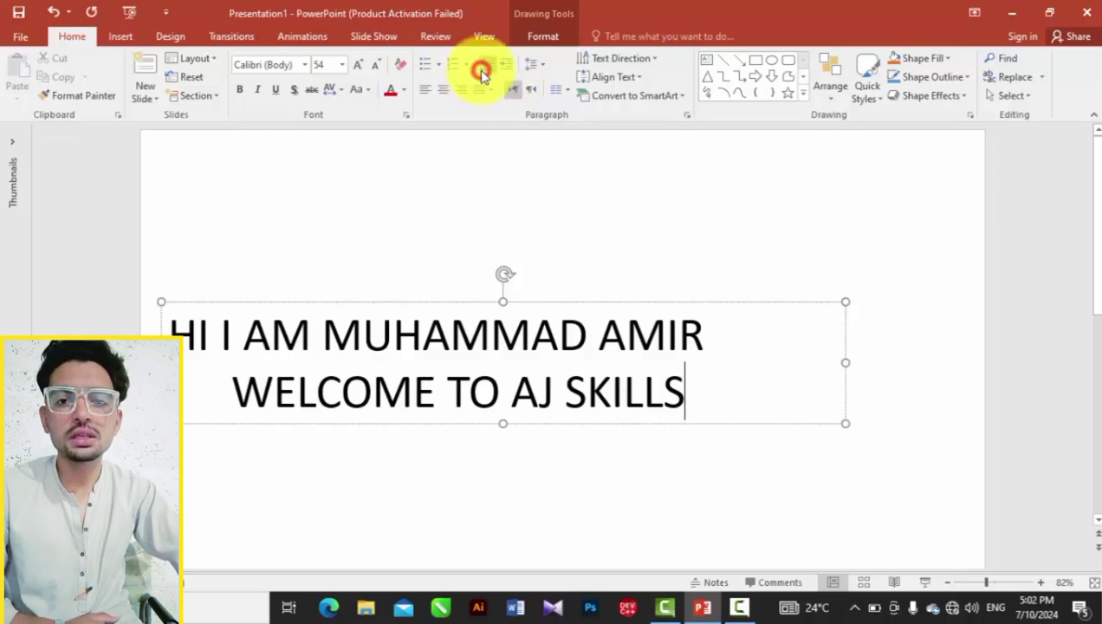
{"action": "left_click", "coordinate": [487, 76]}
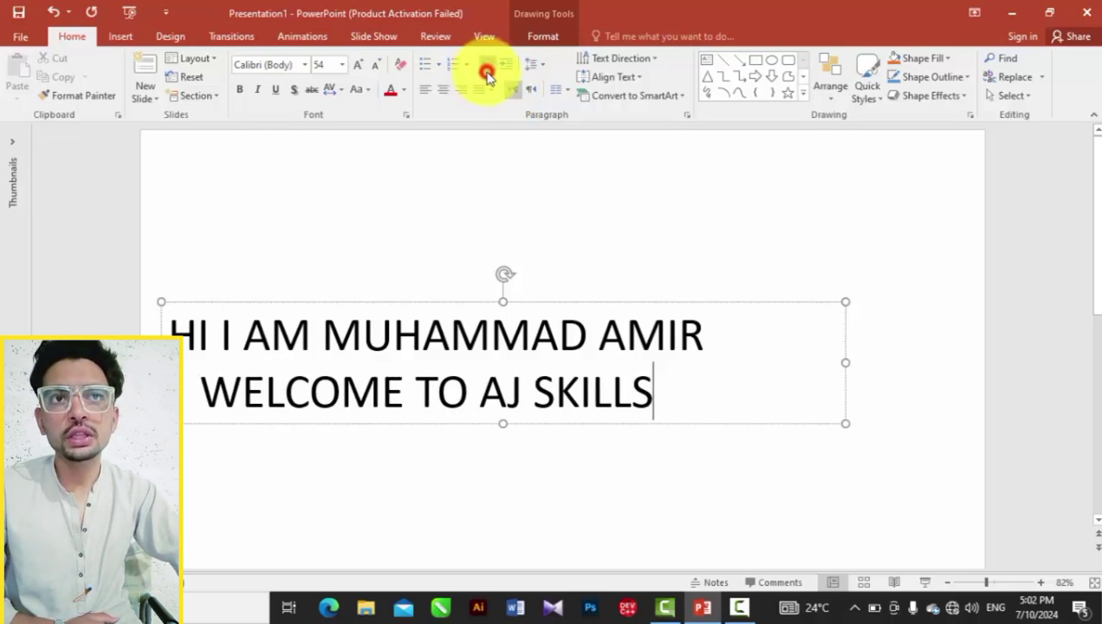
{"action": "left_click", "coordinate": [487, 77]}
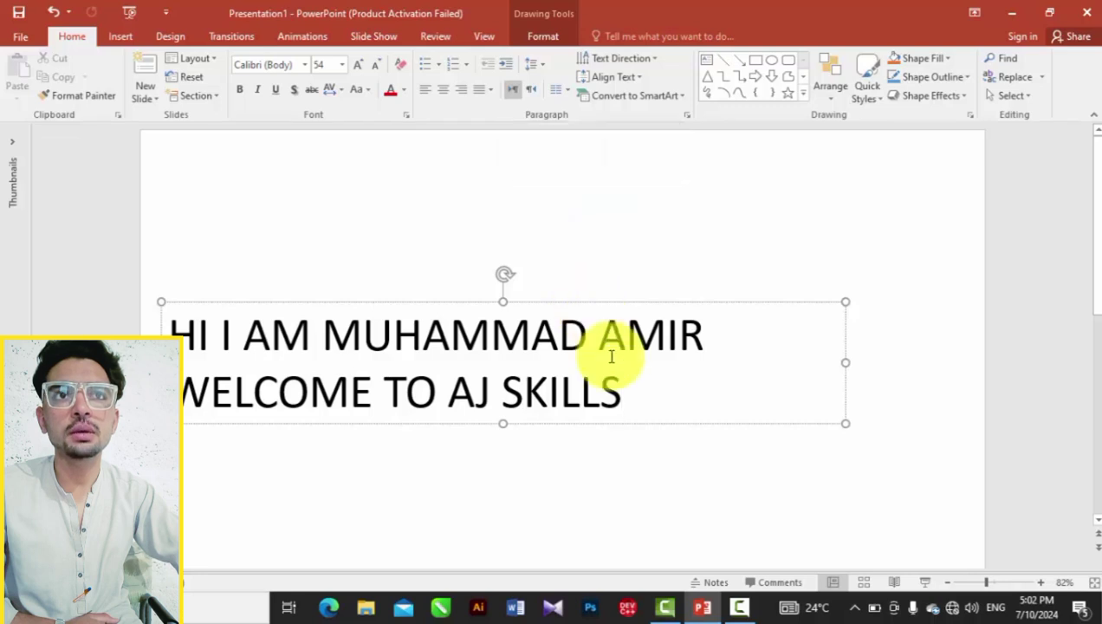
Toggle the greeting's direction to right-to-left and back, preview 2.5 line spacing, and show Columns options.
{"action": "mouse_move", "coordinate": [600, 413]}
{"action": "left_mouse_down"}
{"action": "mouse_move", "coordinate": [201, 328]}
{"action": "mouse_move", "coordinate": [164, 309]}
{"action": "left_mouse_up"}
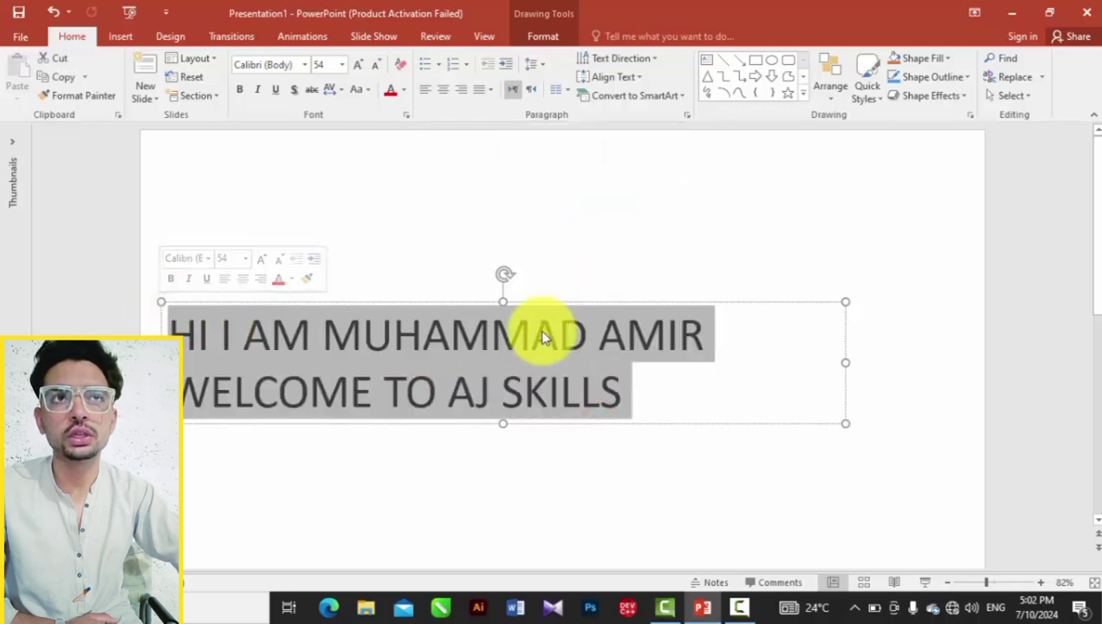
{"action": "left_click", "coordinate": [531, 91]}
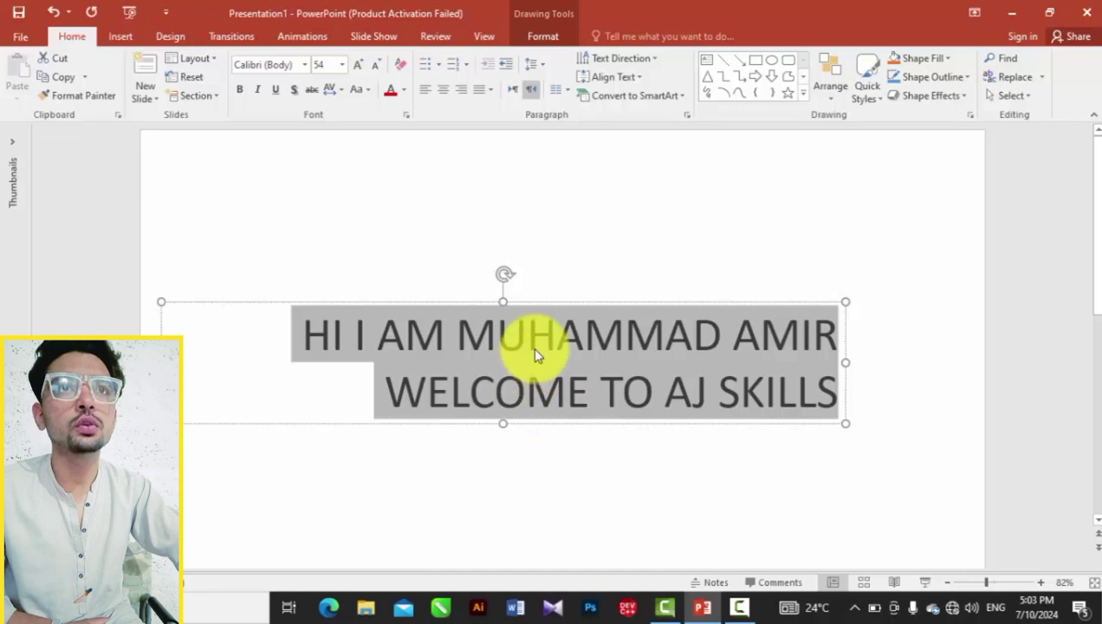
{"action": "left_click", "coordinate": [519, 89]}
{"action": "left_click", "coordinate": [531, 66]}
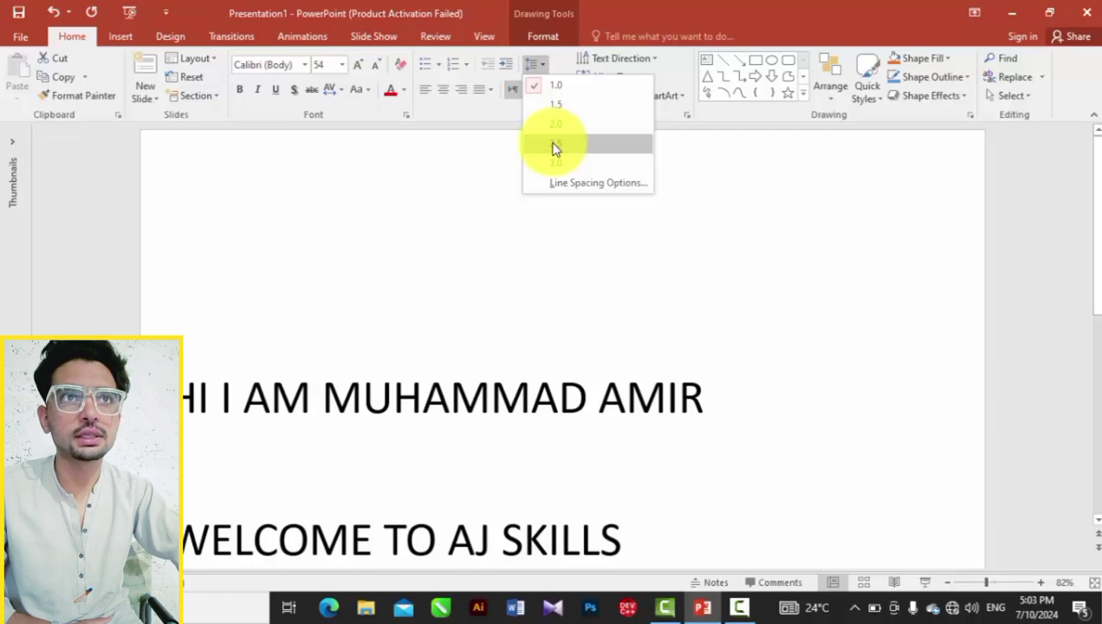
{"action": "left_click", "coordinate": [747, 203]}
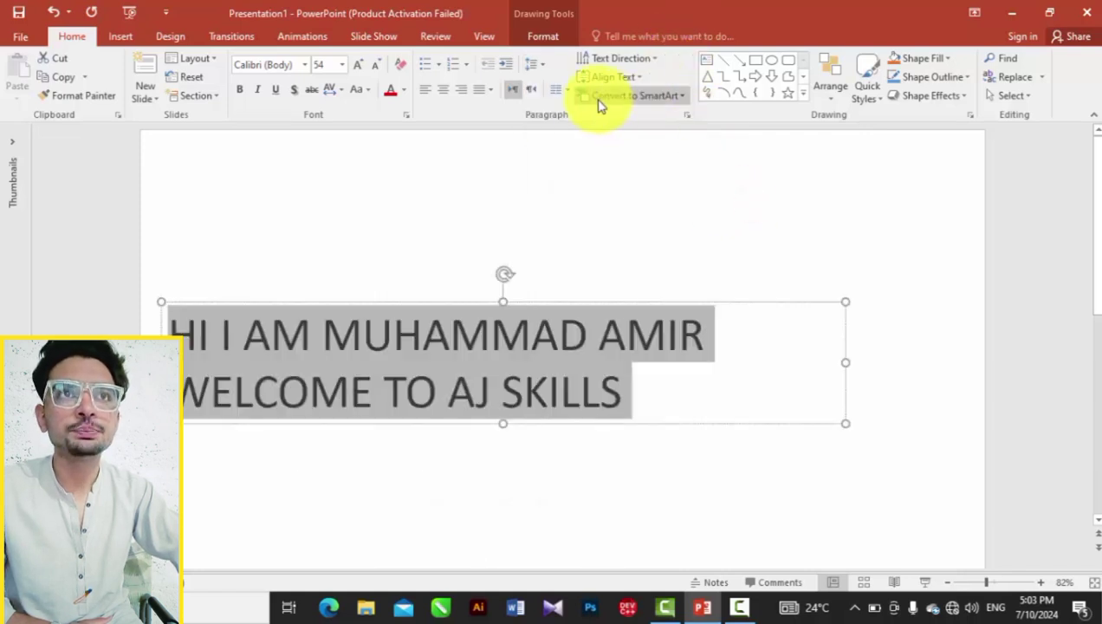
{"action": "left_click", "coordinate": [560, 93]}
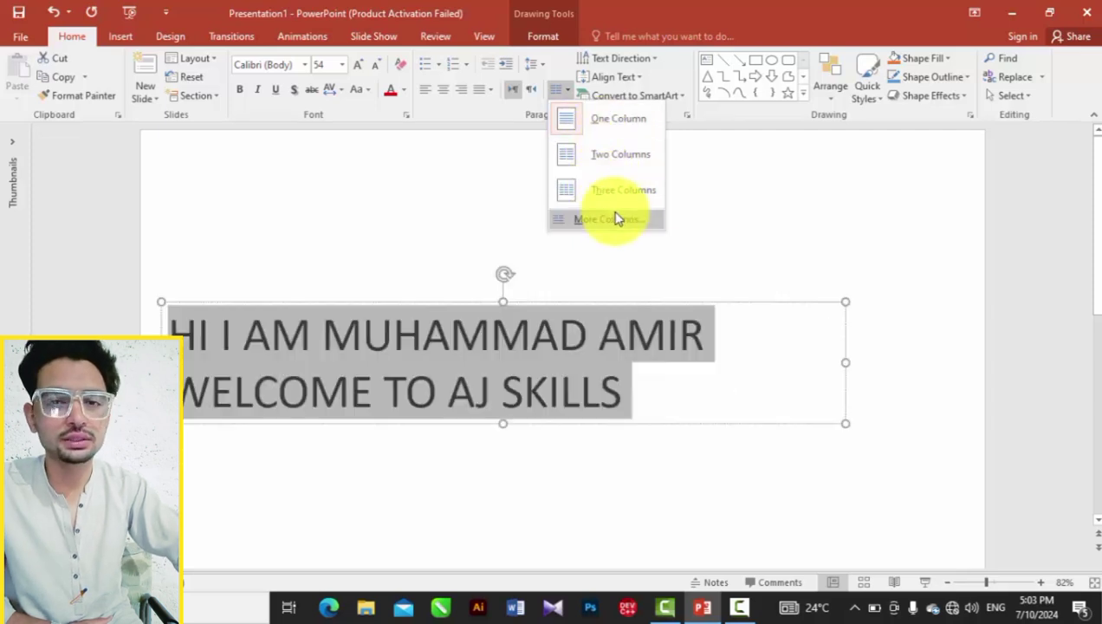
{"action": "left_click", "coordinate": [617, 219]}
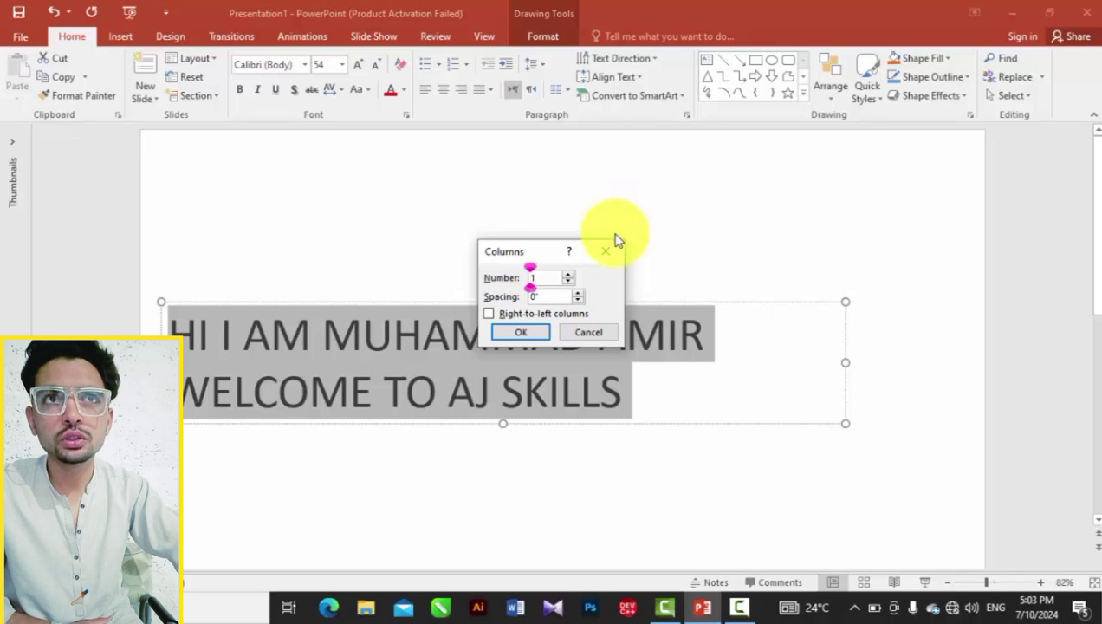
{"action": "left_click", "coordinate": [532, 275]}
{"action": "left_click", "coordinate": [520, 277]}
{"action": "left_click", "coordinate": [535, 277]}
{"action": "type", "text": "9"}
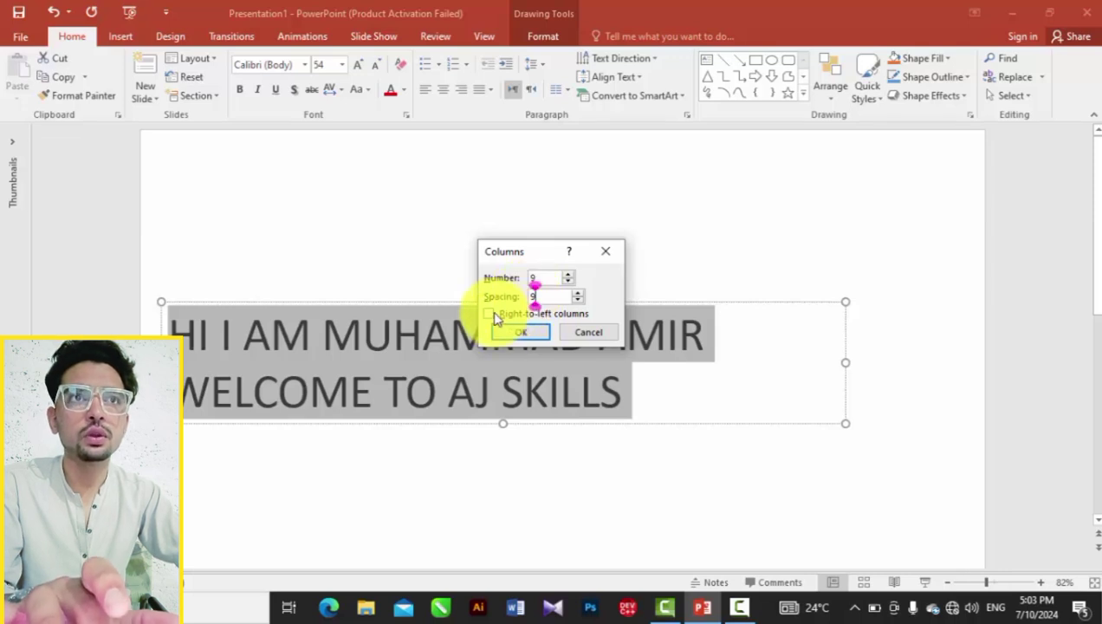
{"action": "left_click", "coordinate": [501, 335]}
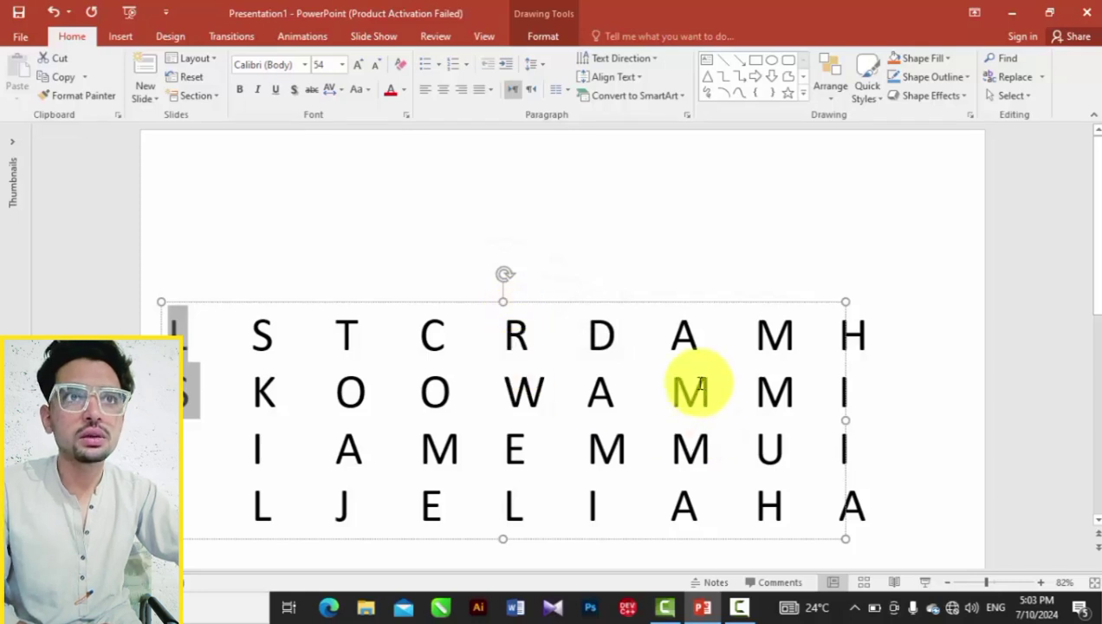
{"action": "left_click", "coordinate": [626, 308]}
{"action": "left_click", "coordinate": [613, 305]}
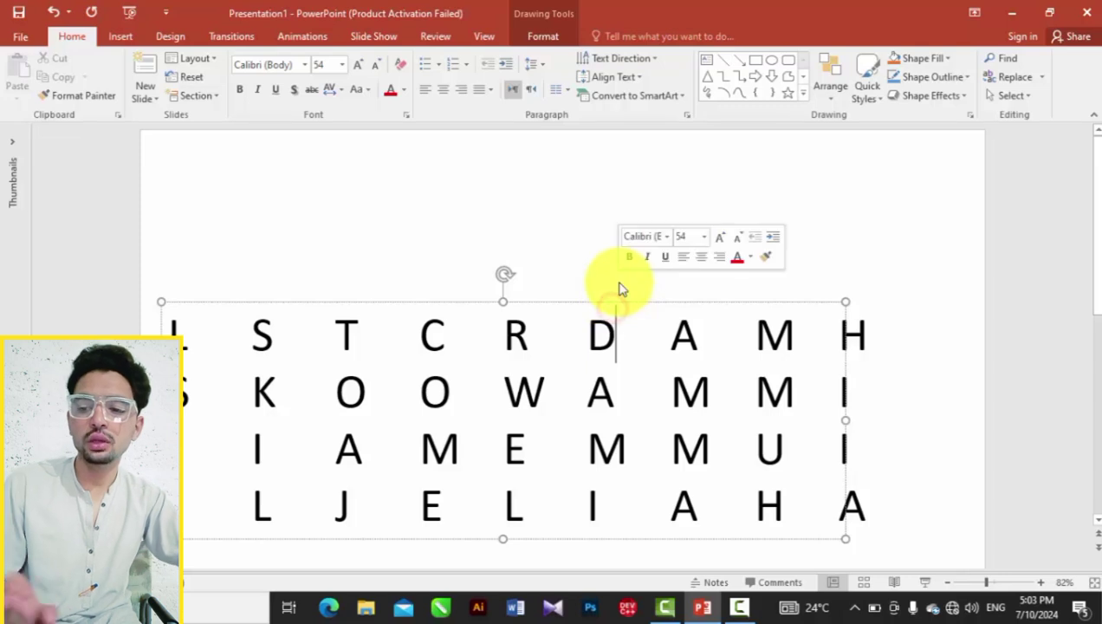
{"action": "key", "text": "ctrl+z"}
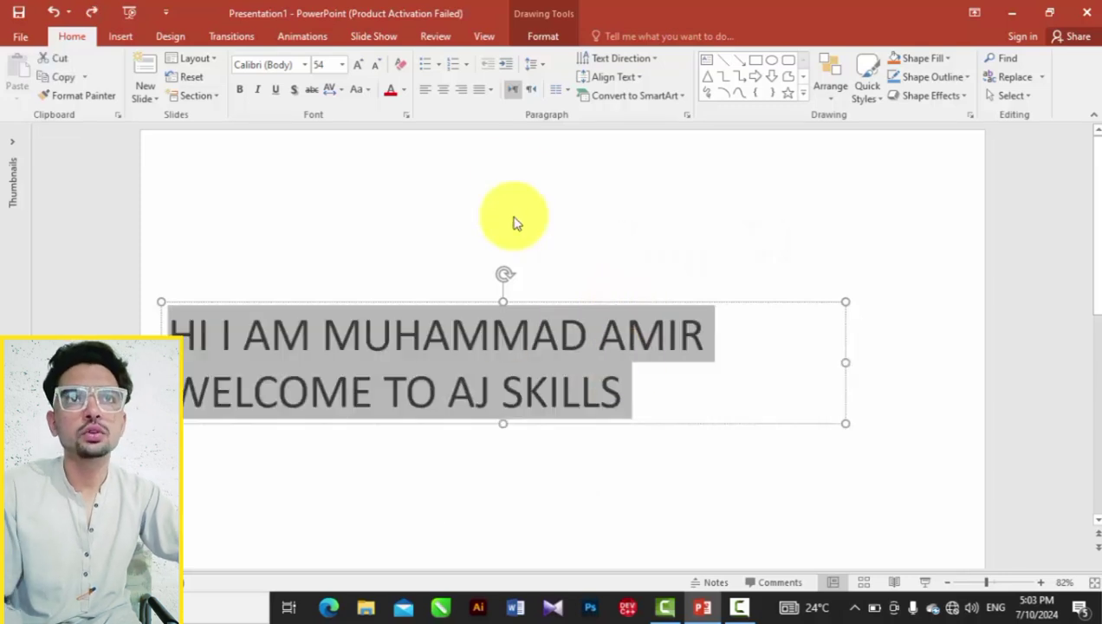
Preview Character Spacing options without changing them, then show the Text Direction choices.
{"action": "left_click", "coordinate": [333, 95]}
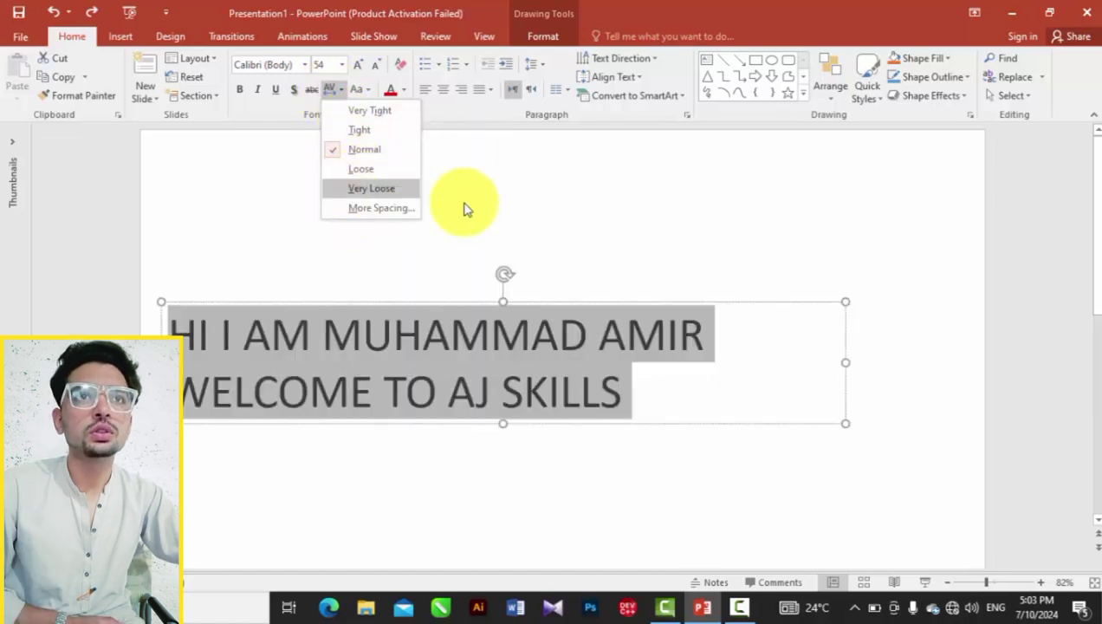
{"action": "left_click", "coordinate": [490, 212]}
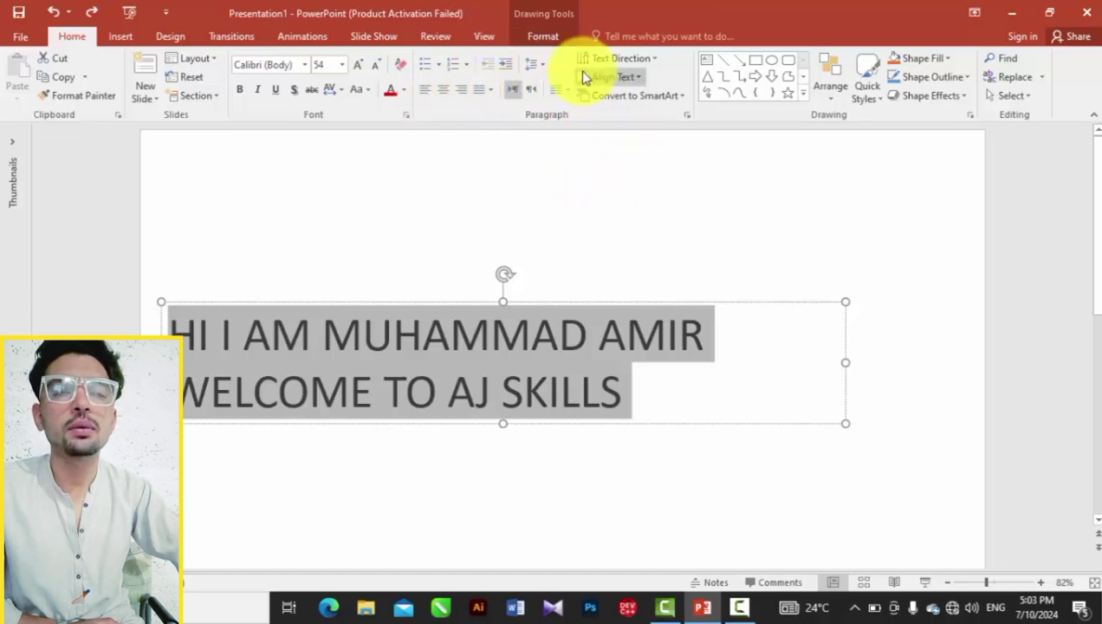
{"action": "left_click", "coordinate": [610, 61]}
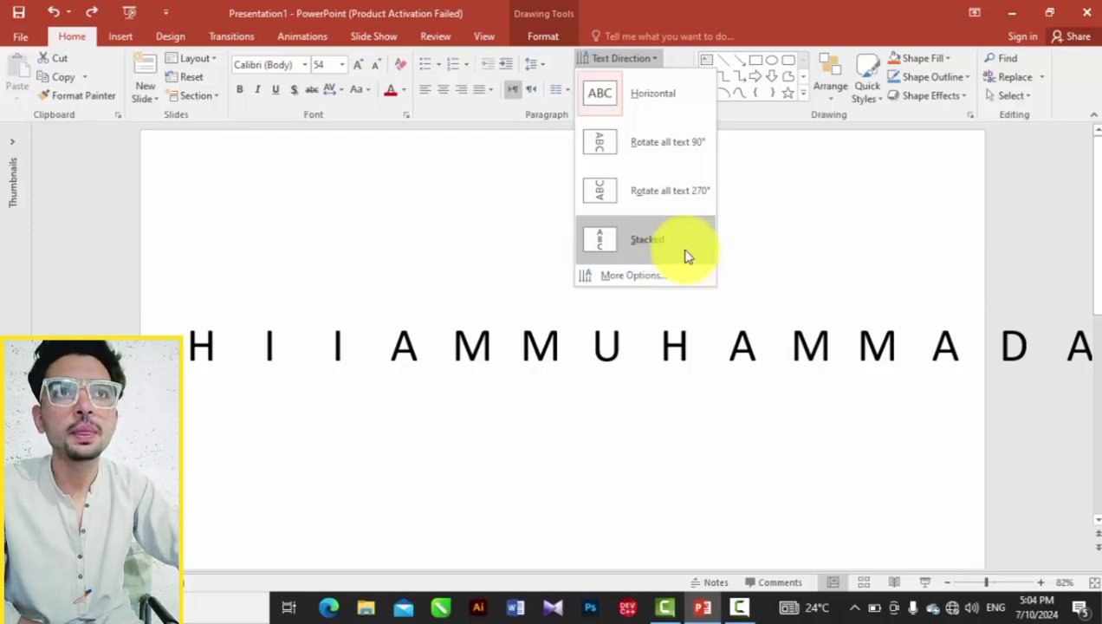
Open the Format Shape pane from Text Direction's More Options and close it unchanged.
{"action": "left_click", "coordinate": [614, 275]}
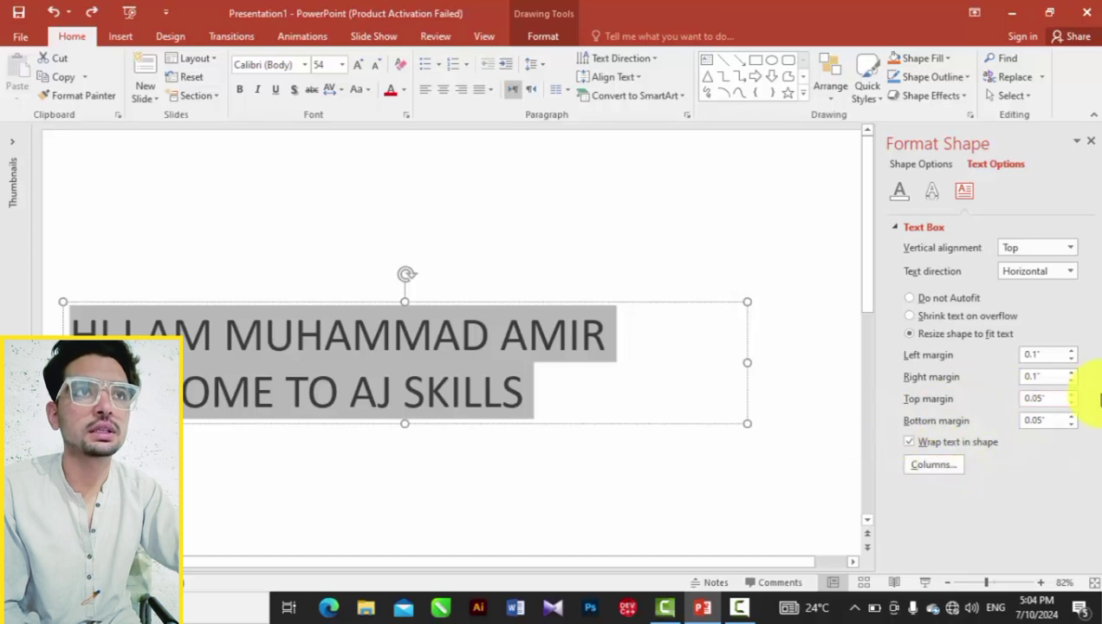
{"action": "left_click", "coordinate": [1092, 144]}
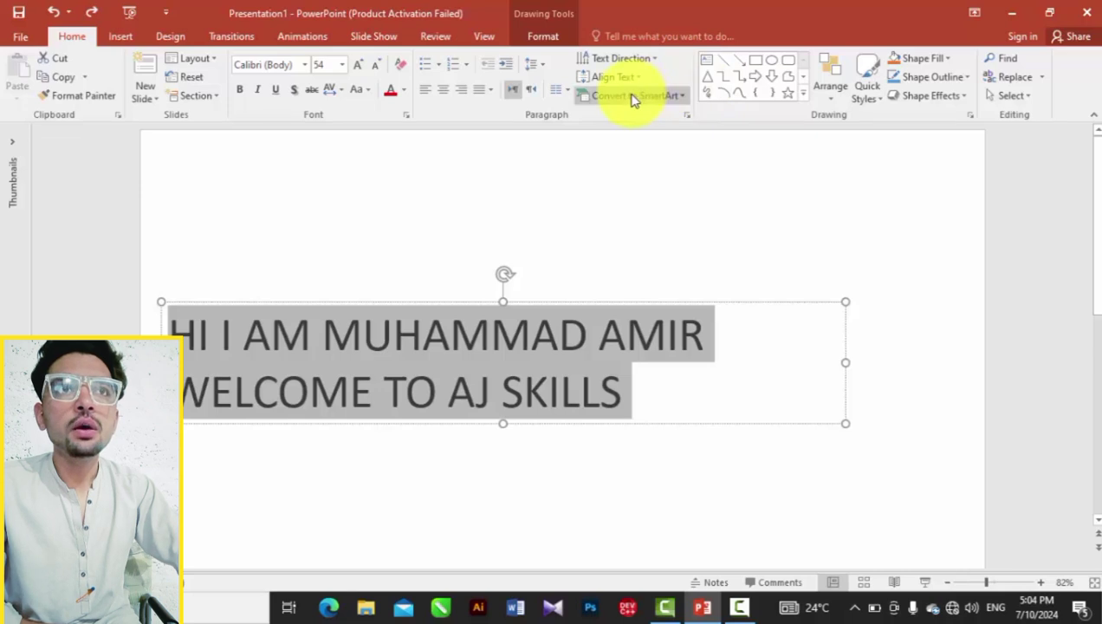
Set the text's vertical alignment to Middle, then to Bottom.
{"action": "left_click", "coordinate": [617, 77]}
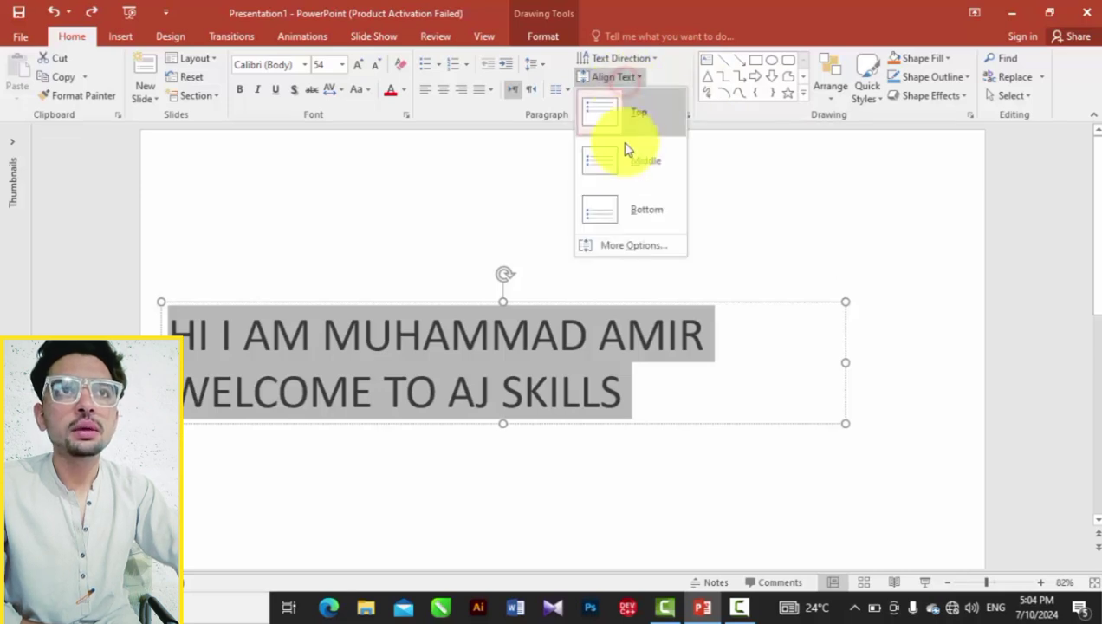
{"action": "left_click", "coordinate": [627, 156]}
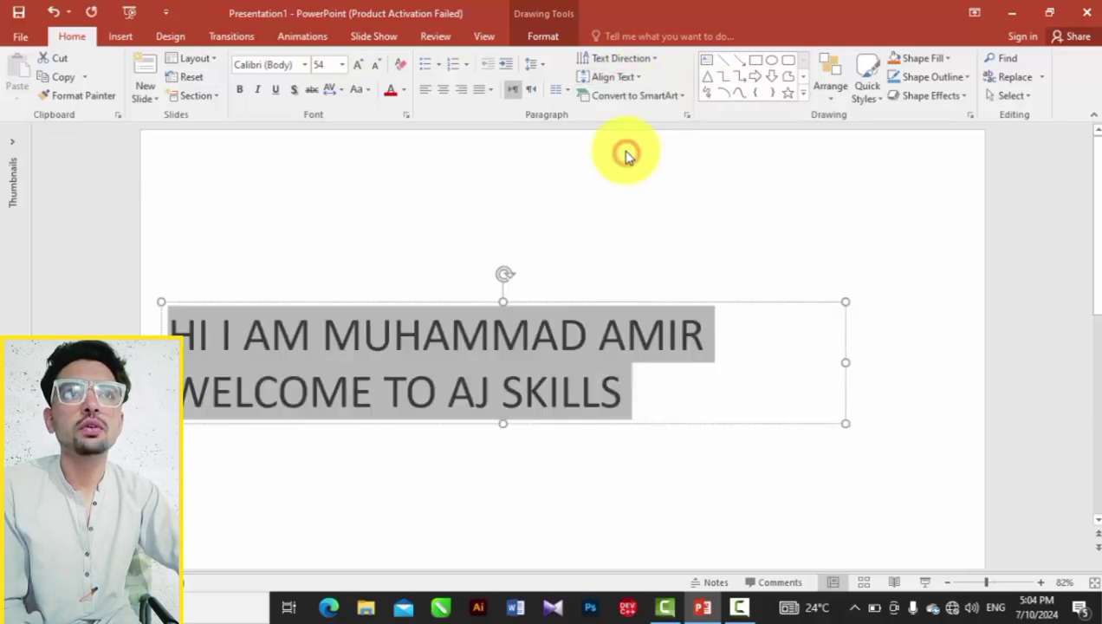
{"action": "left_click", "coordinate": [633, 76]}
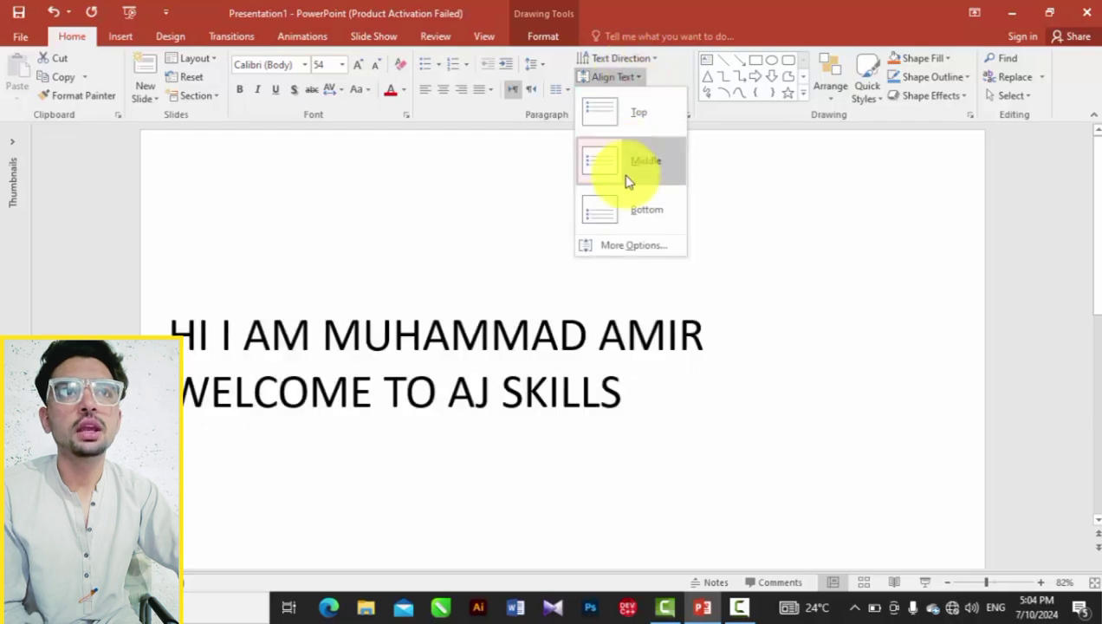
{"action": "left_click", "coordinate": [639, 217]}
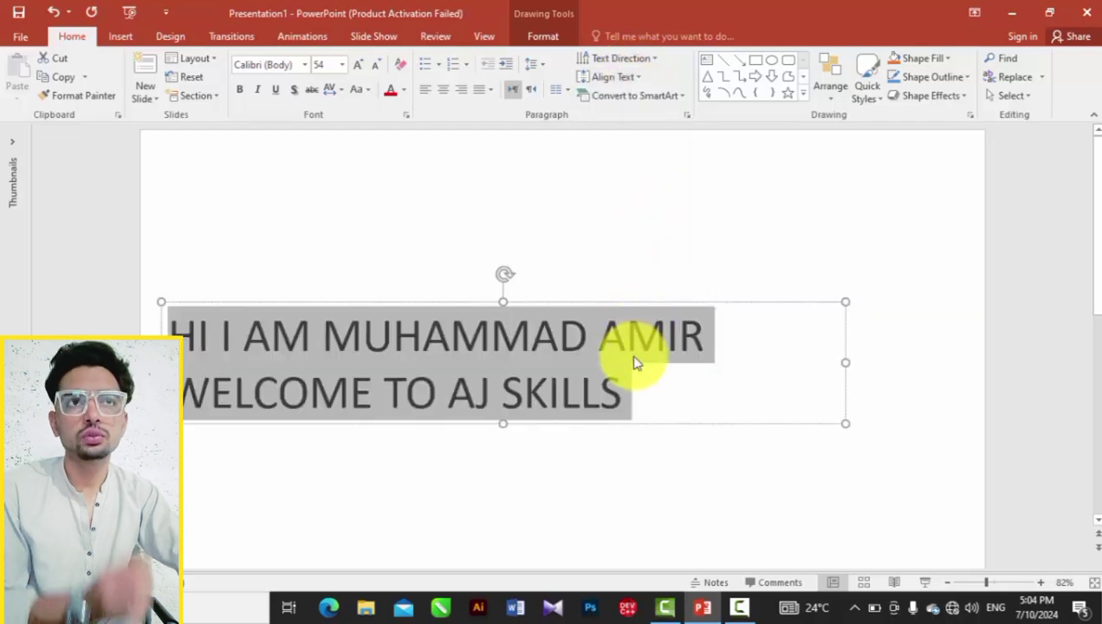
Select the text box, check its Format Shape settings, and list the Convert to SmartArt layouts.
{"action": "left_click", "coordinate": [774, 298]}
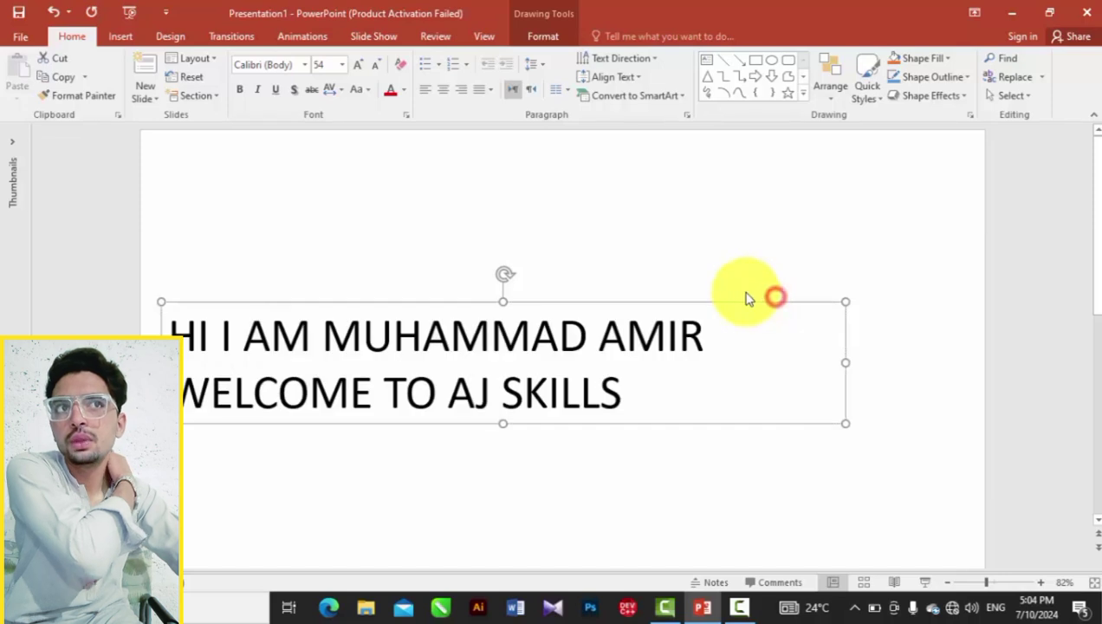
{"action": "left_click", "coordinate": [738, 303]}
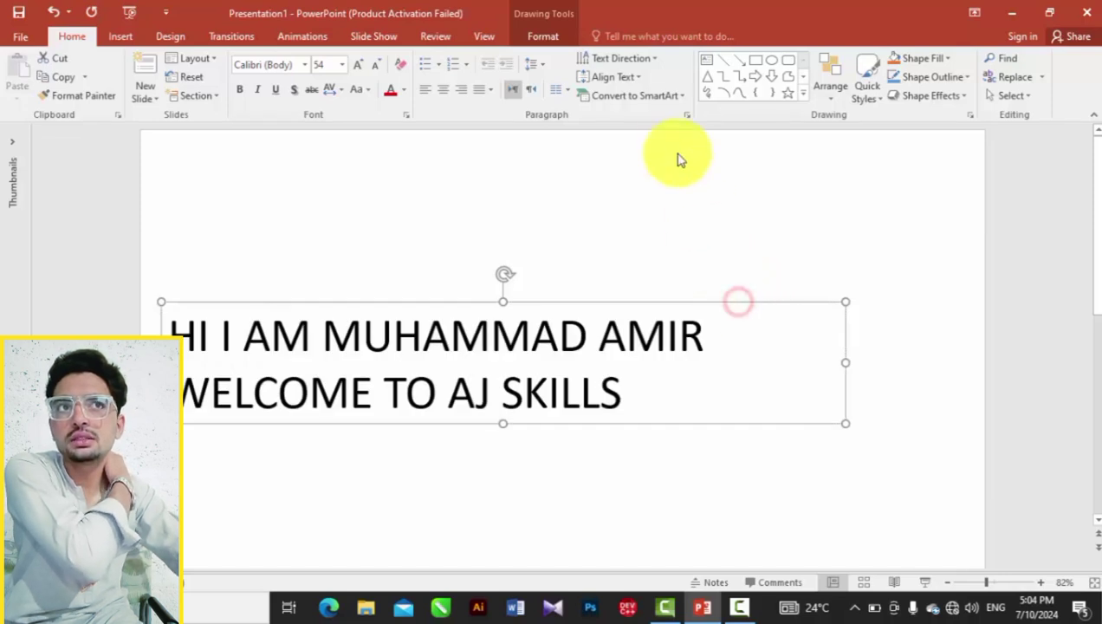
{"action": "left_click", "coordinate": [614, 75]}
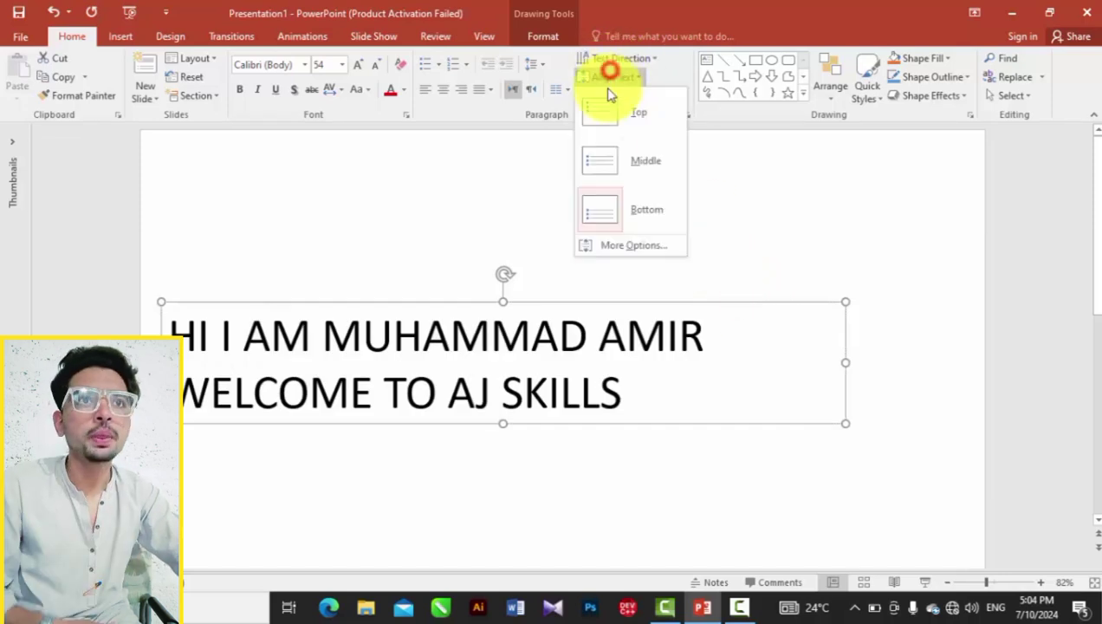
{"action": "left_click", "coordinate": [611, 247]}
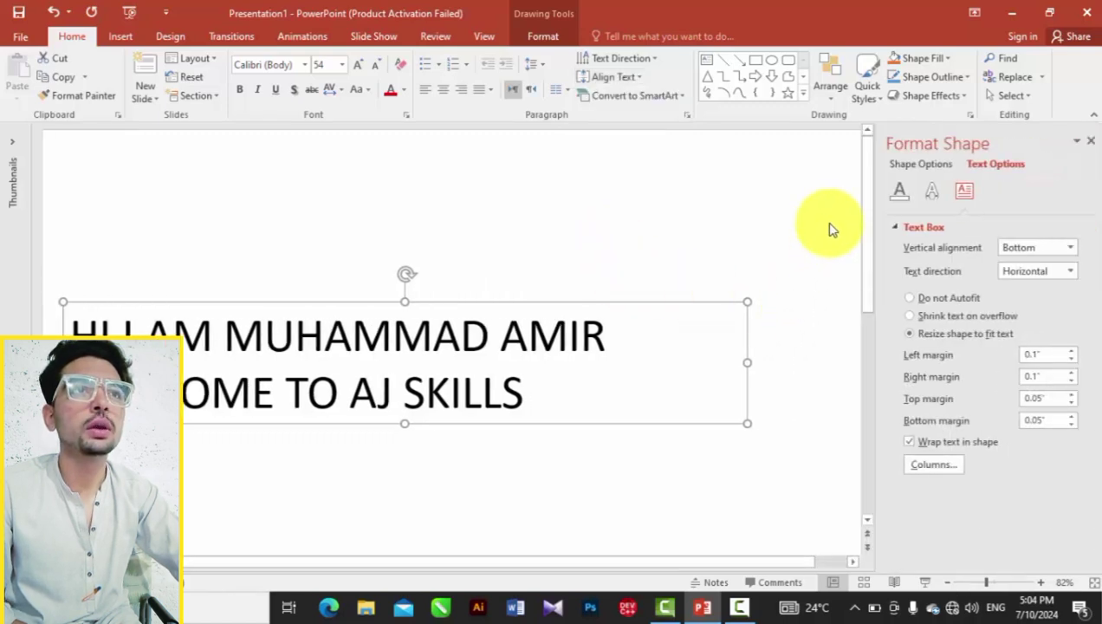
{"action": "left_click", "coordinate": [1093, 144]}
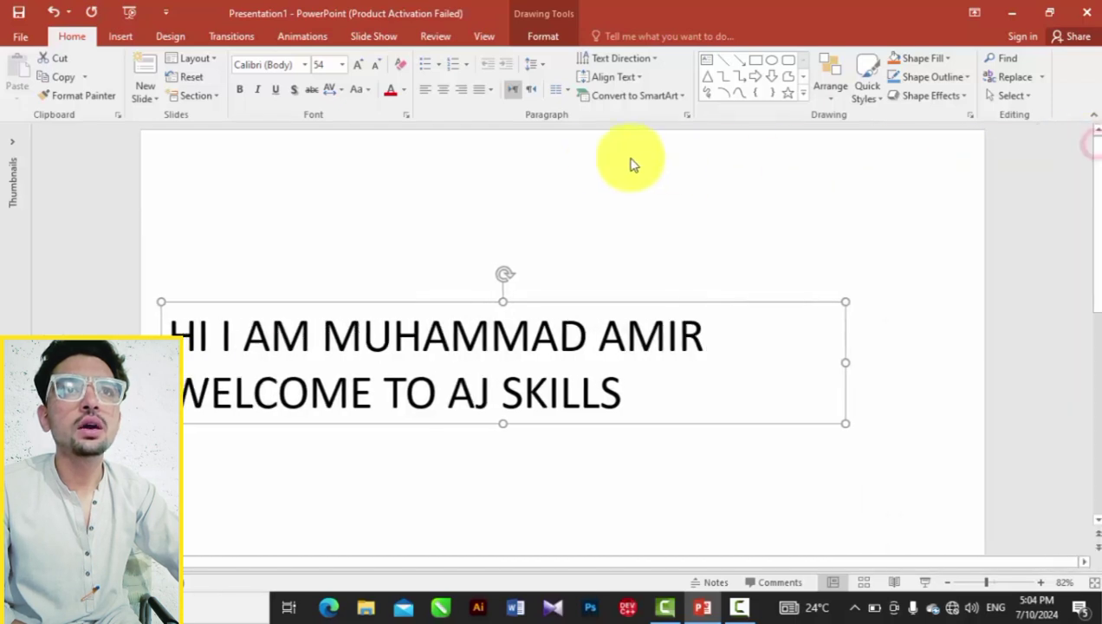
{"action": "left_click", "coordinate": [622, 97]}
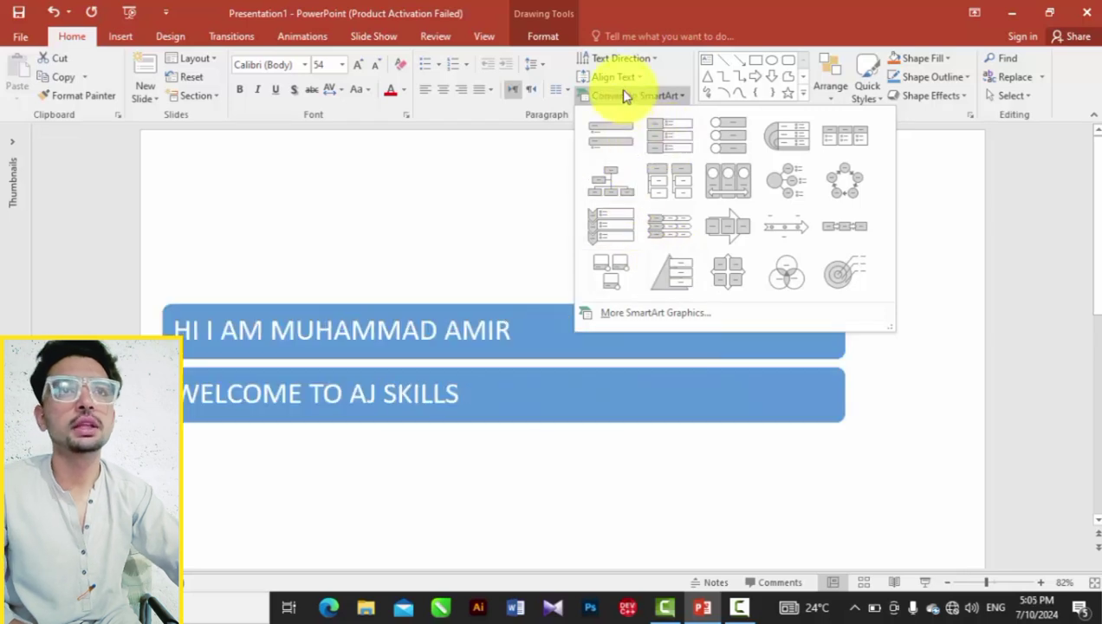
Convert the two text lines into a Continuous Picture List SmartArt with the double-headed arrow.
{"action": "left_click", "coordinate": [624, 96]}
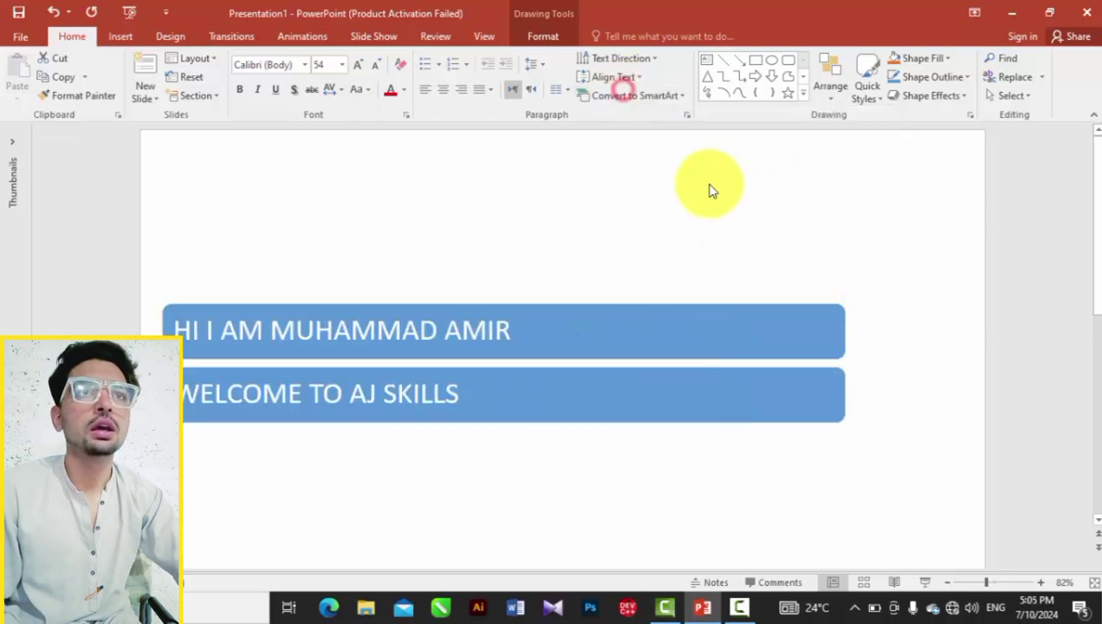
{"action": "left_click", "coordinate": [654, 98]}
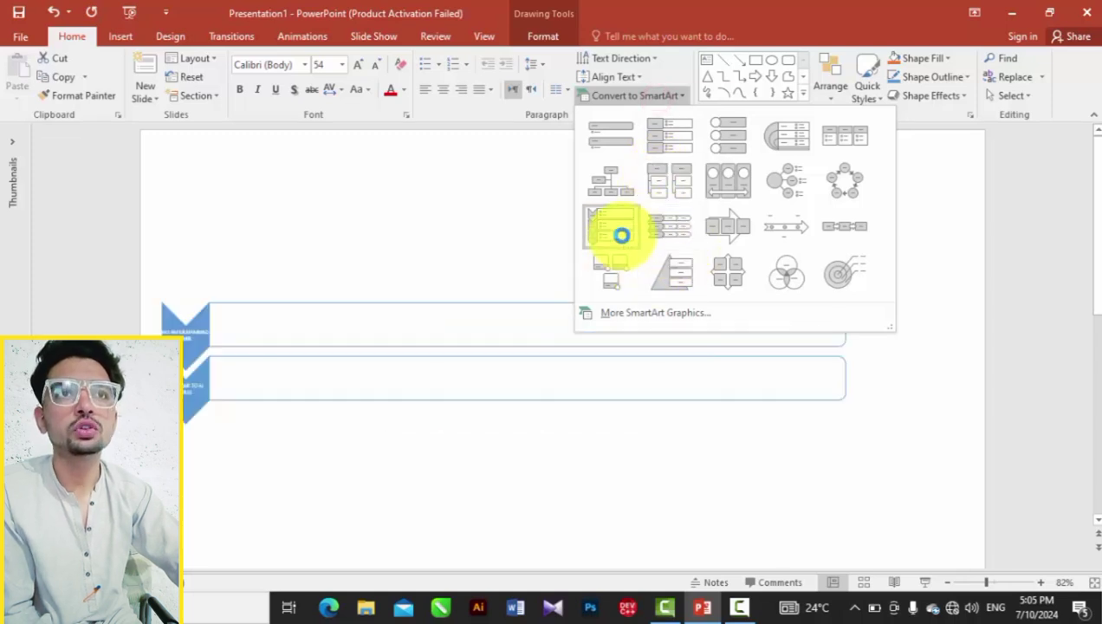
{"action": "left_click", "coordinate": [729, 182]}
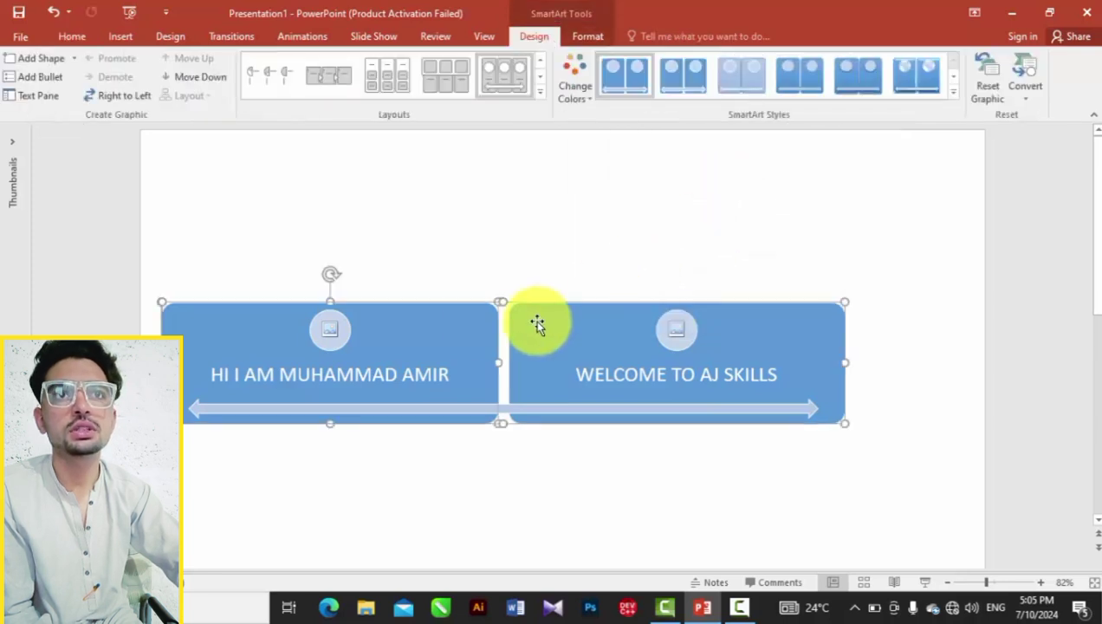
Working offline, insert the Annotation image from the logo folder into the left SmartArt box.
{"action": "left_click", "coordinate": [326, 328]}
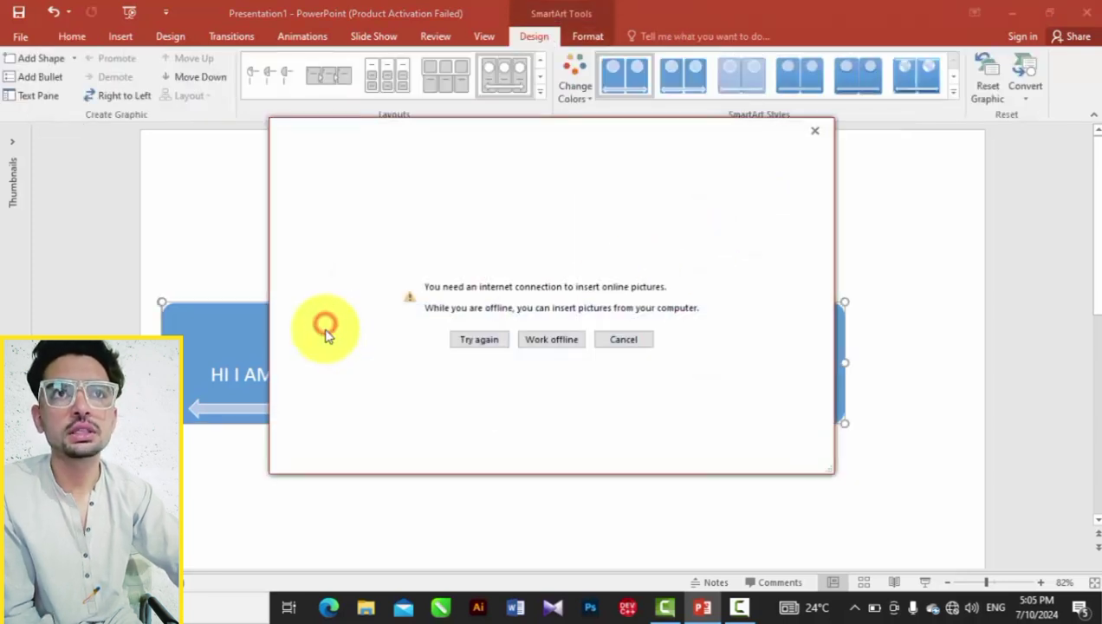
{"action": "left_click", "coordinate": [814, 131]}
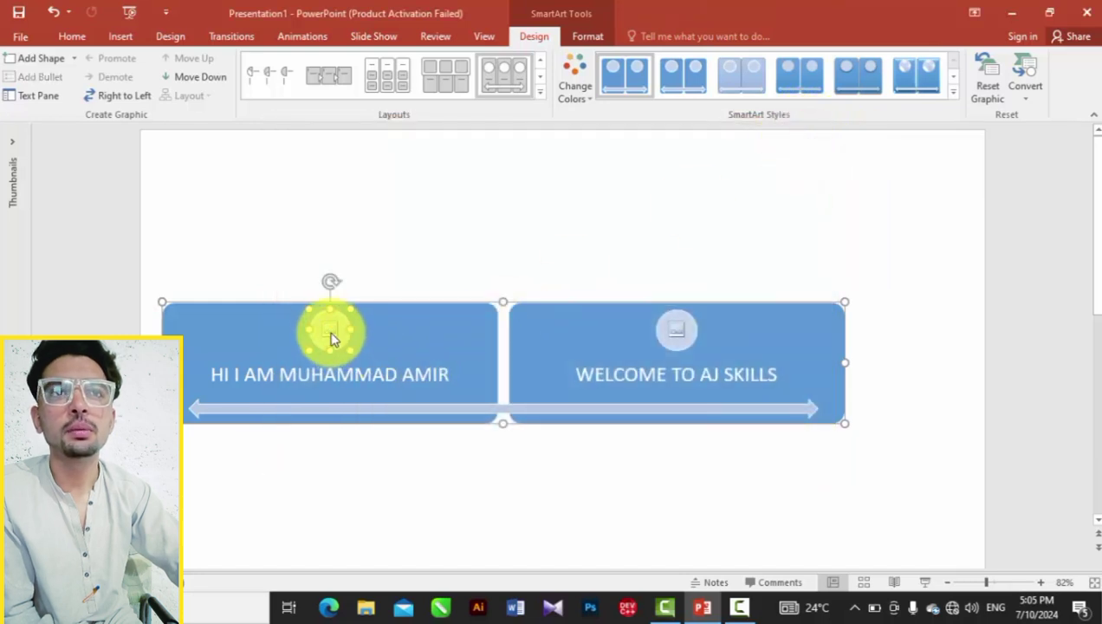
{"action": "left_click", "coordinate": [330, 335]}
{"action": "left_click", "coordinate": [551, 340]}
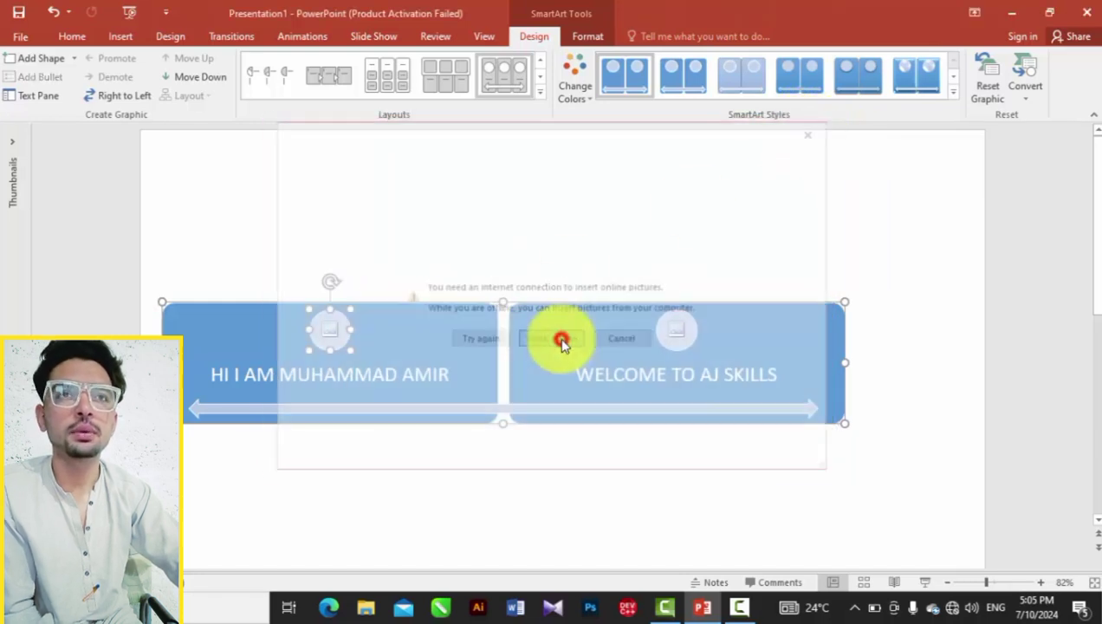
{"action": "scroll", "coordinate": [374, 287], "scroll_direction": "down", "scroll_amount": 2}
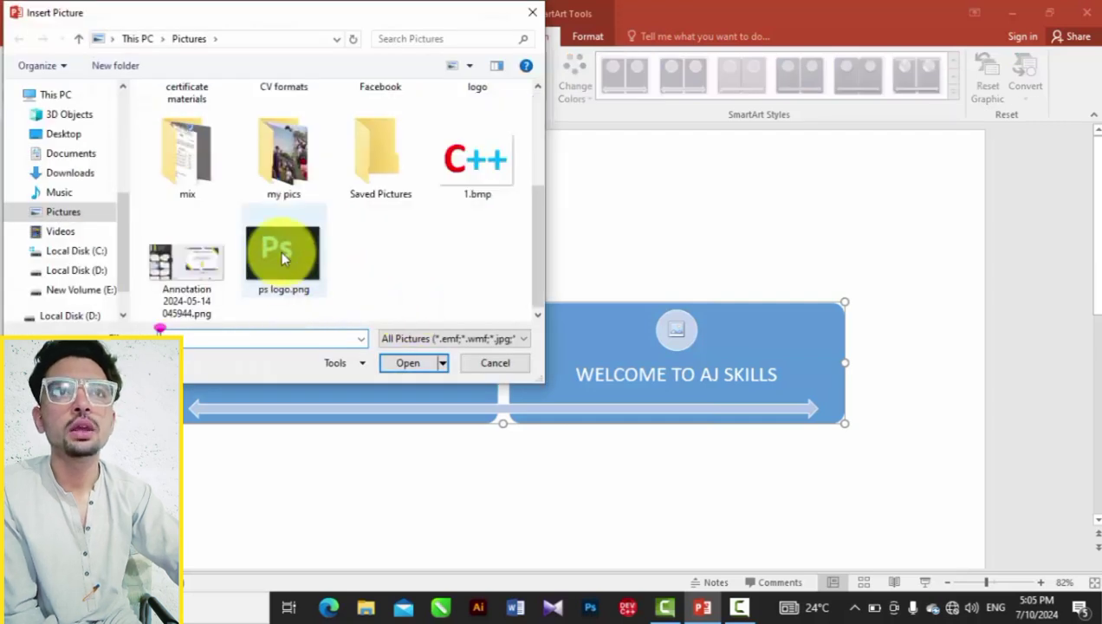
{"action": "scroll", "coordinate": [393, 197], "scroll_direction": "up", "scroll_amount": 2}
{"action": "double_click", "coordinate": [490, 211]}
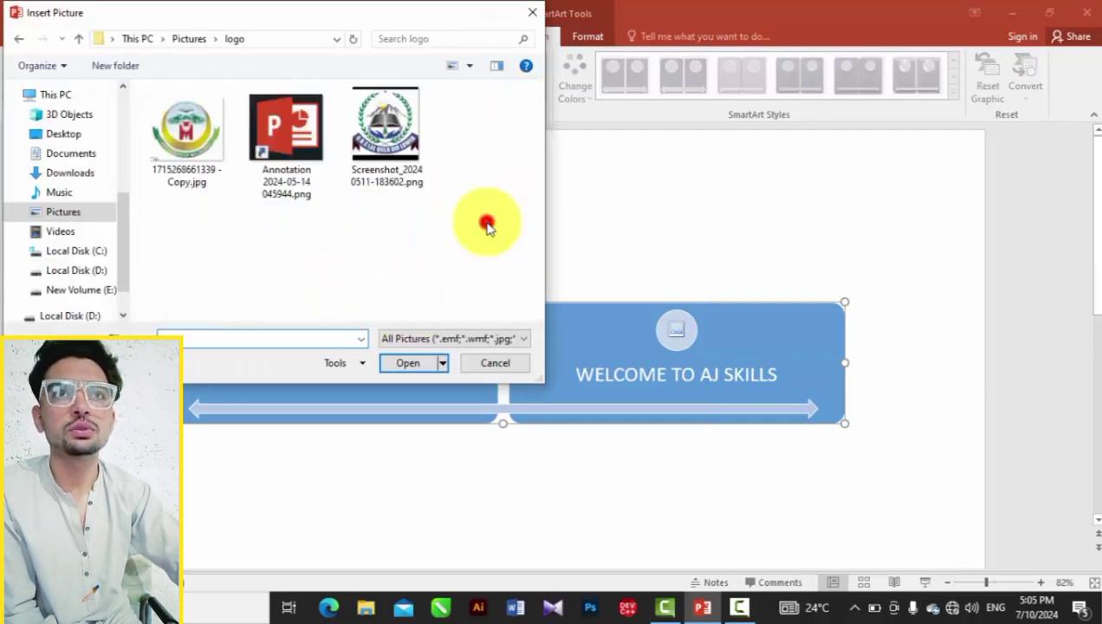
{"action": "left_click", "coordinate": [271, 169]}
{"action": "left_click", "coordinate": [390, 361]}
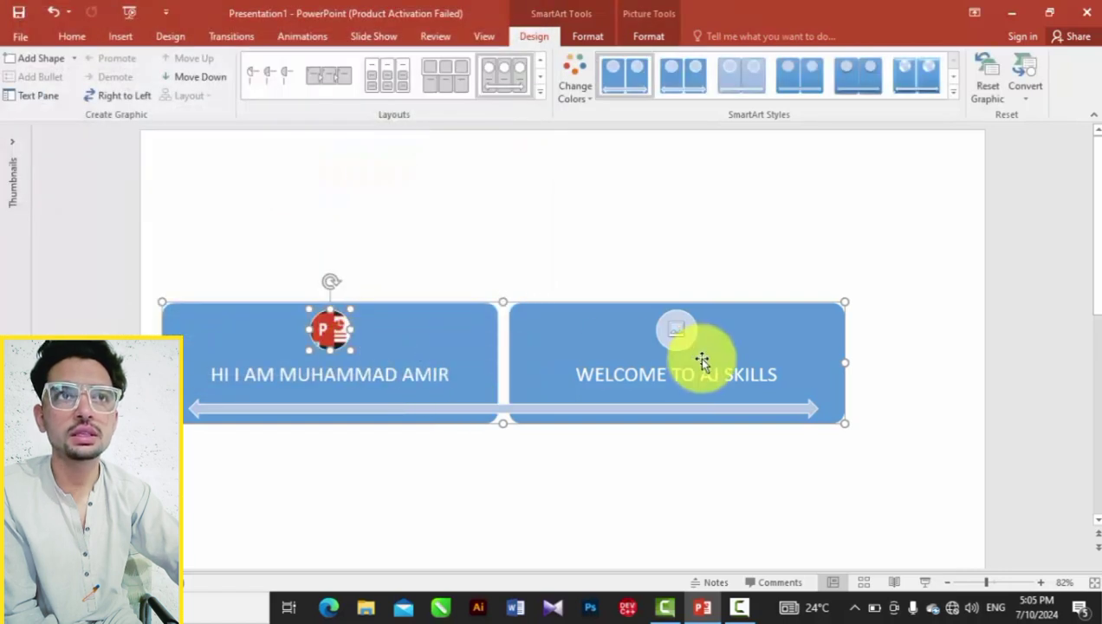
Insert Screenshot_20240511-183602.png as the crest logo in the right SmartArt box.
{"action": "left_click", "coordinate": [677, 331]}
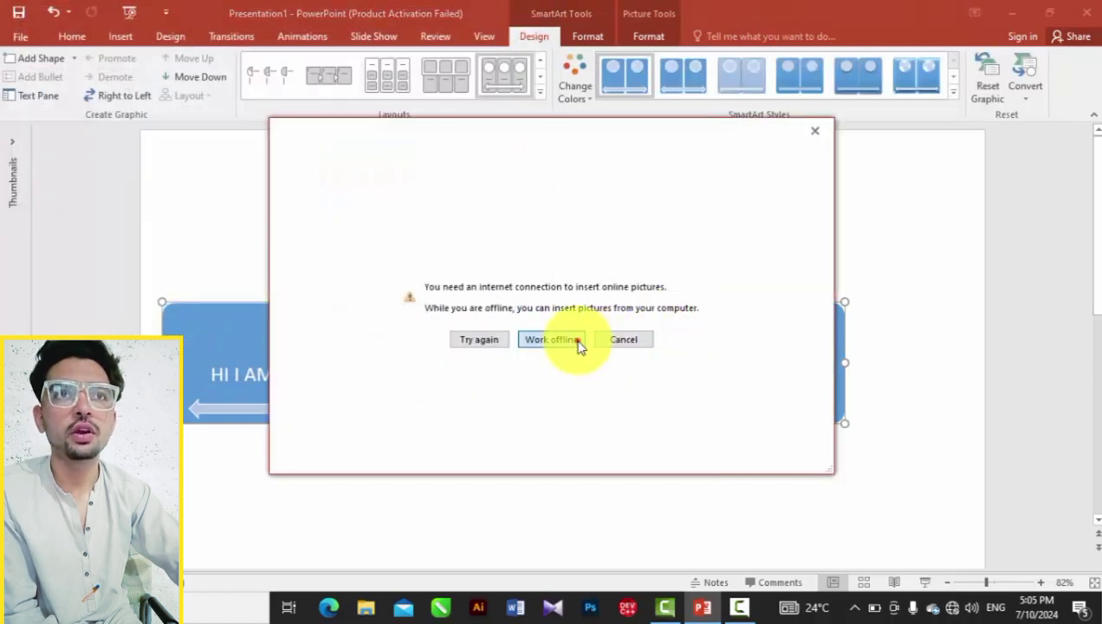
{"action": "left_click", "coordinate": [575, 343]}
{"action": "left_click", "coordinate": [388, 171]}
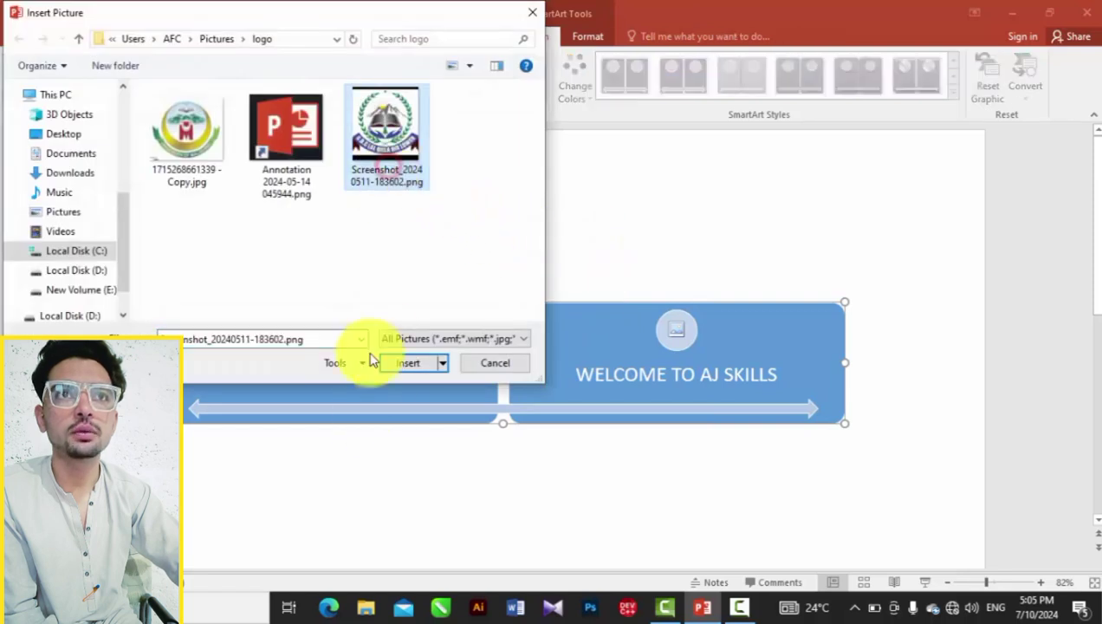
{"action": "left_click", "coordinate": [405, 362]}
{"action": "left_click", "coordinate": [753, 290]}
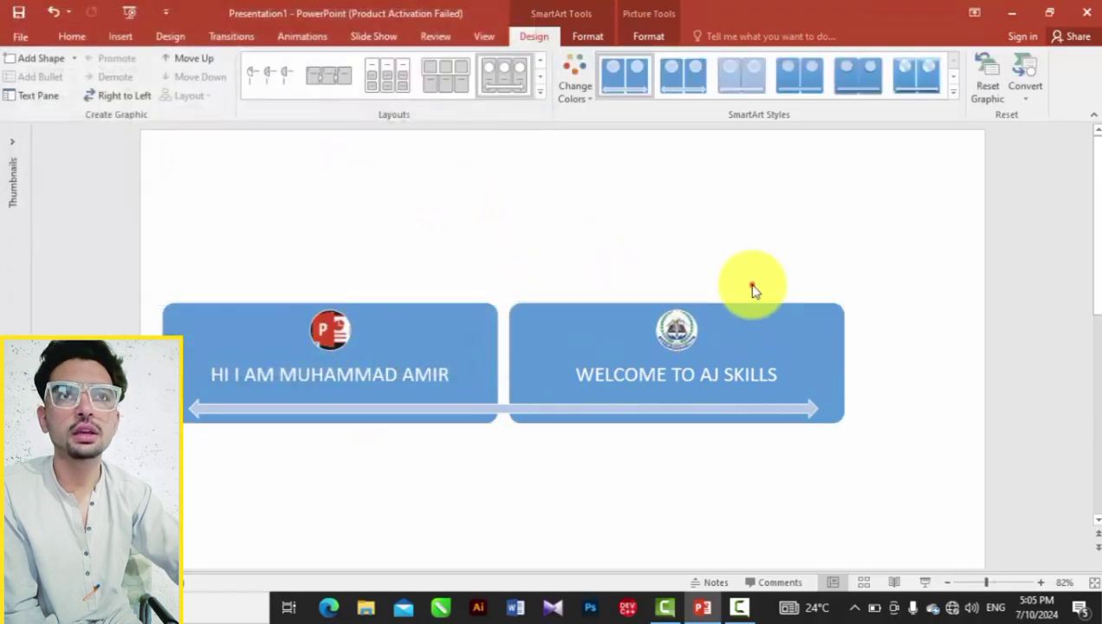
{"action": "left_click", "coordinate": [369, 365]}
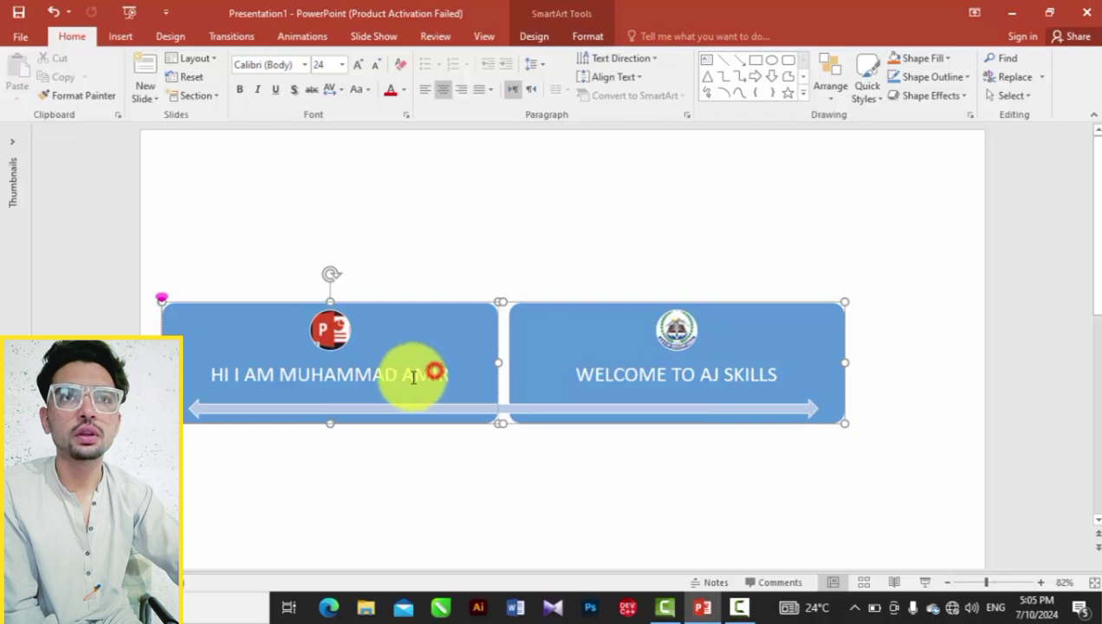
Replace the box texts with 'AJ KILLS' and 'PLEASE SUBSCRIBE'.
{"action": "left_click_drag", "start_coordinate": [426, 374], "coordinate": [215, 395]}
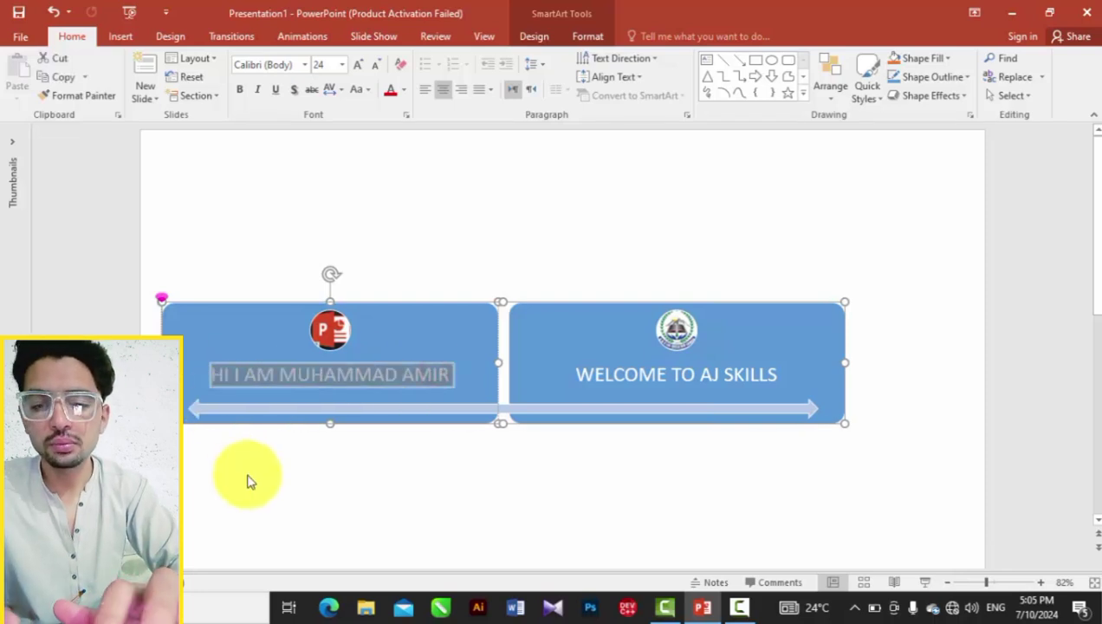
{"action": "type", "text": "AJ KILLS"}
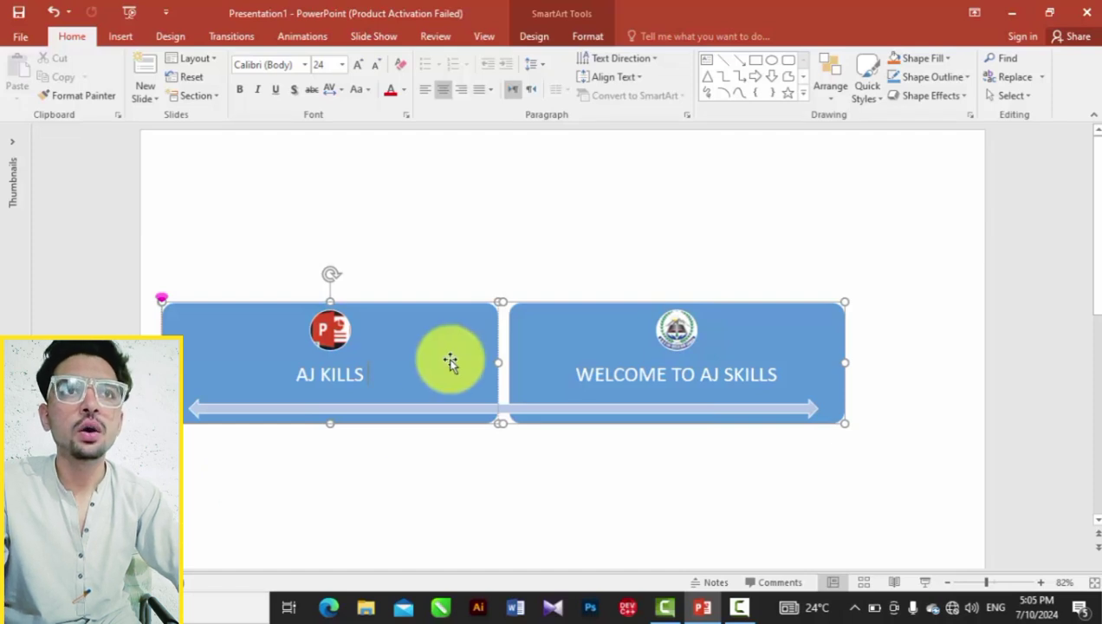
{"action": "left_click_drag", "start_coordinate": [577, 375], "coordinate": [864, 409]}
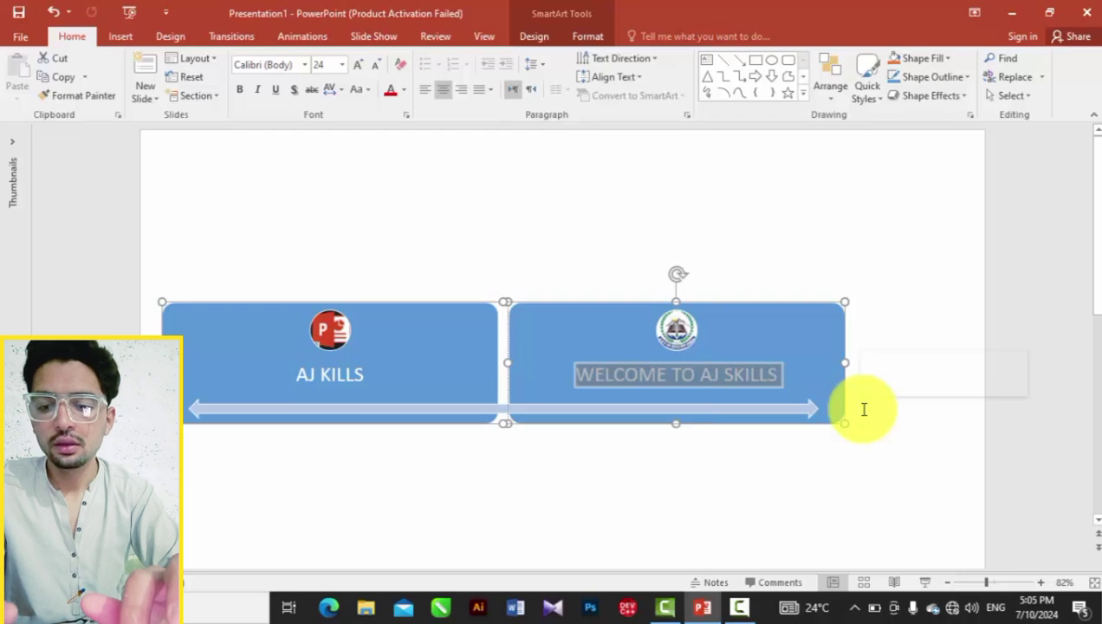
{"action": "type", "text": "PLEASE SUBSC"}
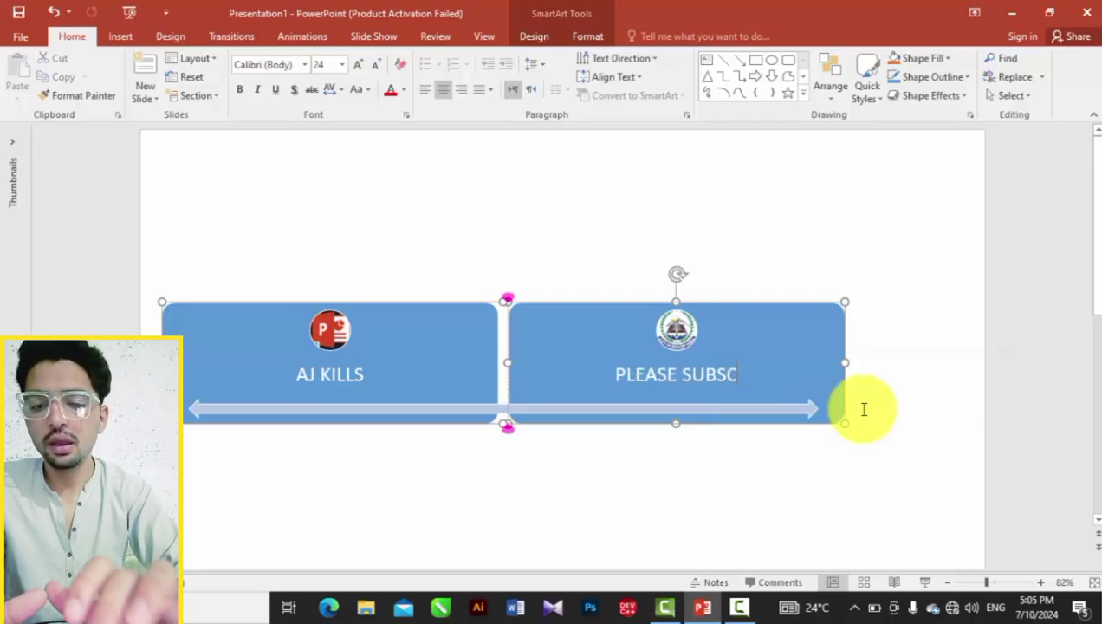
{"action": "type", "text": "RIBE"}
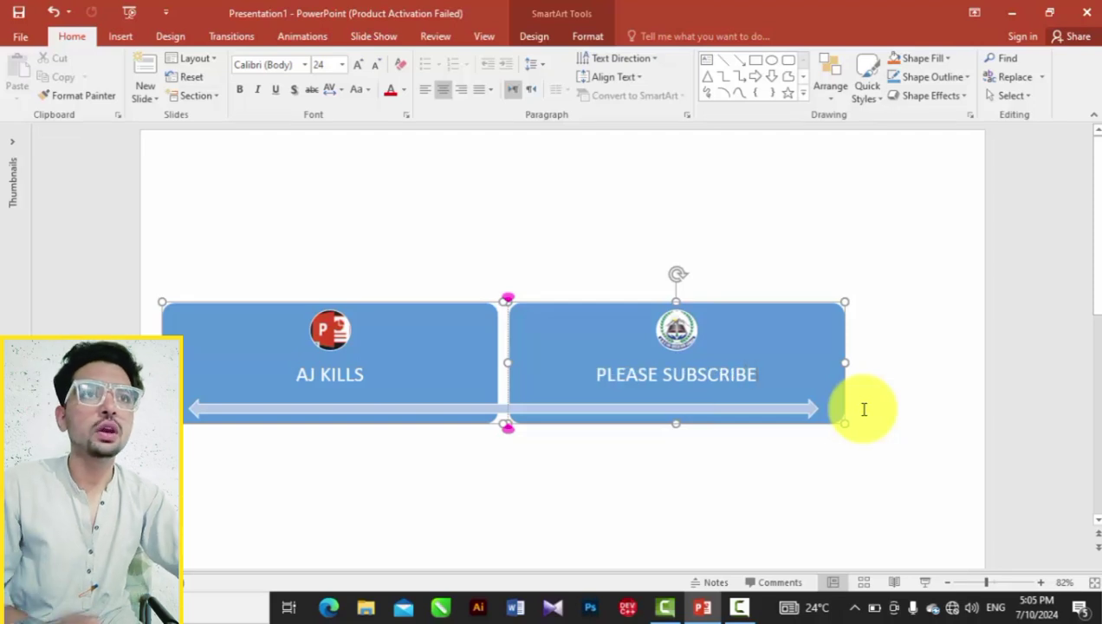
{"action": "left_click", "coordinate": [861, 264]}
Move the graphic upward and undo the accidental arrow move with Ctrl+Z.
{"action": "mouse_move", "coordinate": [632, 351]}
{"action": "left_mouse_down"}
{"action": "mouse_move", "coordinate": [733, 274]}
{"action": "mouse_move", "coordinate": [642, 337]}
{"action": "mouse_move", "coordinate": [613, 208]}
{"action": "left_mouse_up"}
{"action": "mouse_move", "coordinate": [406, 300]}
{"action": "left_mouse_down"}
{"action": "mouse_move", "coordinate": [411, 388]}
{"action": "mouse_move", "coordinate": [486, 323]}
{"action": "left_mouse_up"}
{"action": "left_click", "coordinate": [458, 524]}
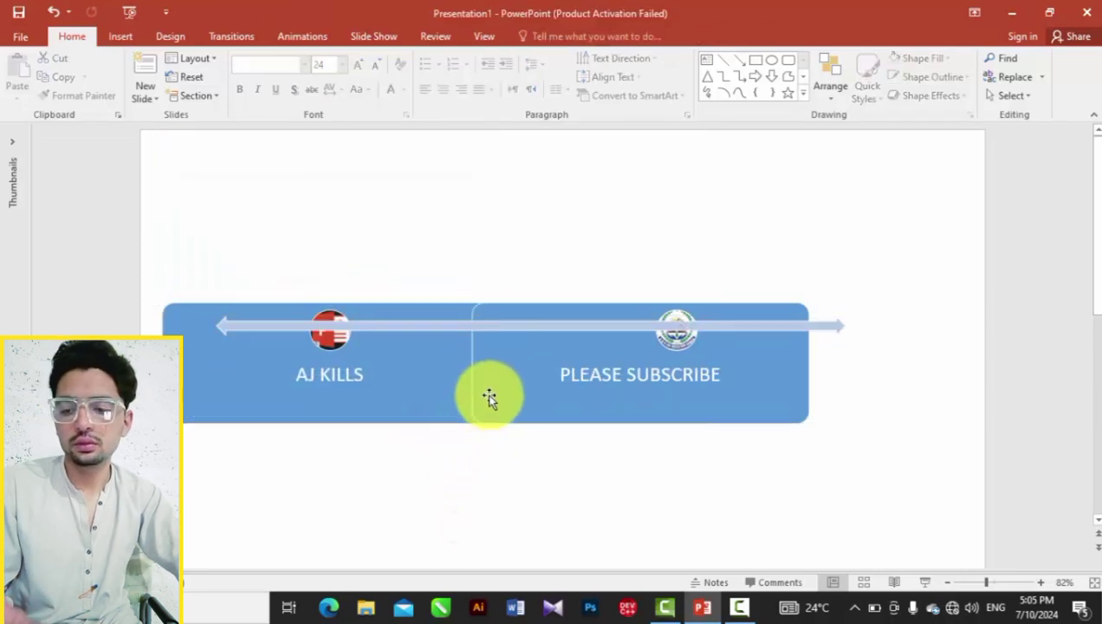
{"action": "key", "text": "ctrl+z"}
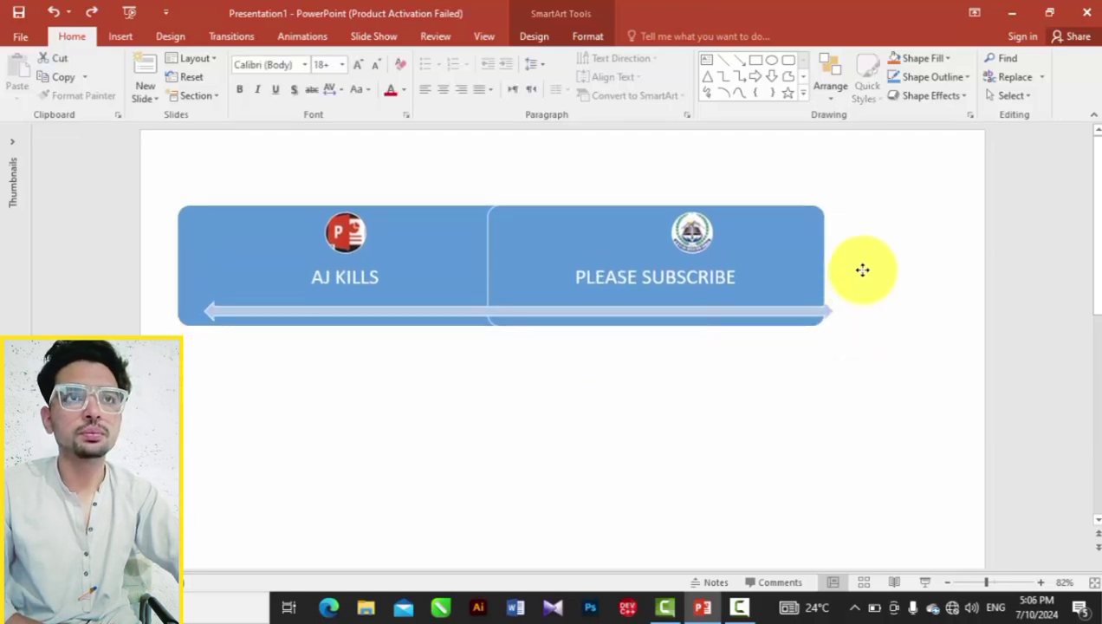
Move the SmartArt banner to the slide top and fill the PLEASE SUBSCRIBE box red.
{"action": "mouse_move", "coordinate": [845, 397]}
{"action": "left_mouse_down"}
{"action": "mouse_move", "coordinate": [925, 366]}
{"action": "mouse_move", "coordinate": [832, 222]}
{"action": "mouse_move", "coordinate": [822, 237]}
{"action": "mouse_move", "coordinate": [833, 236]}
{"action": "left_mouse_up"}
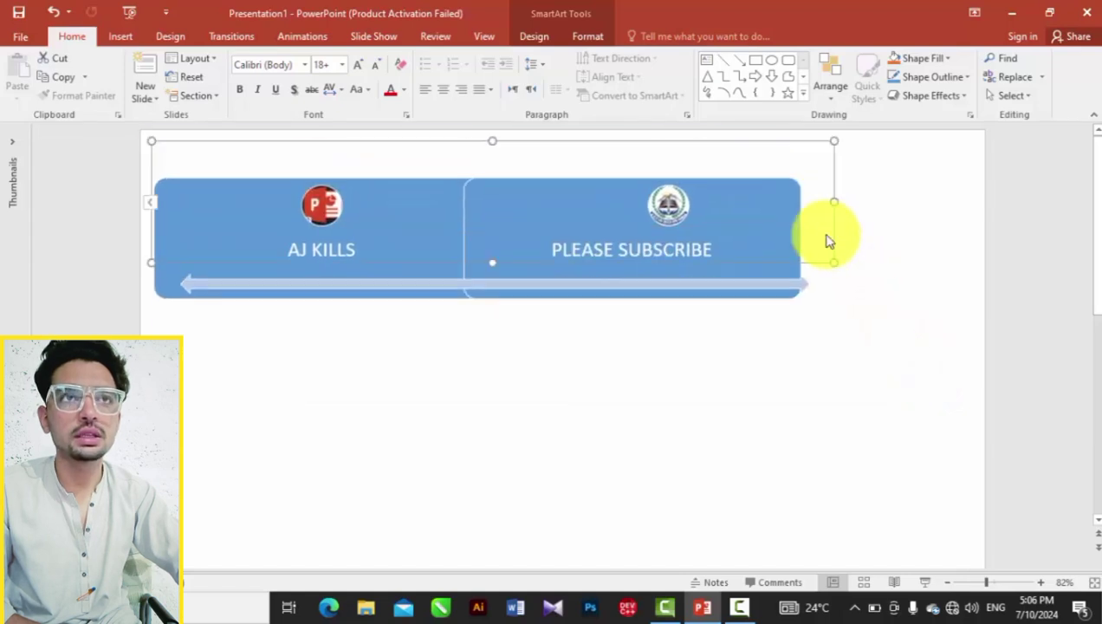
{"action": "left_click", "coordinate": [588, 203]}
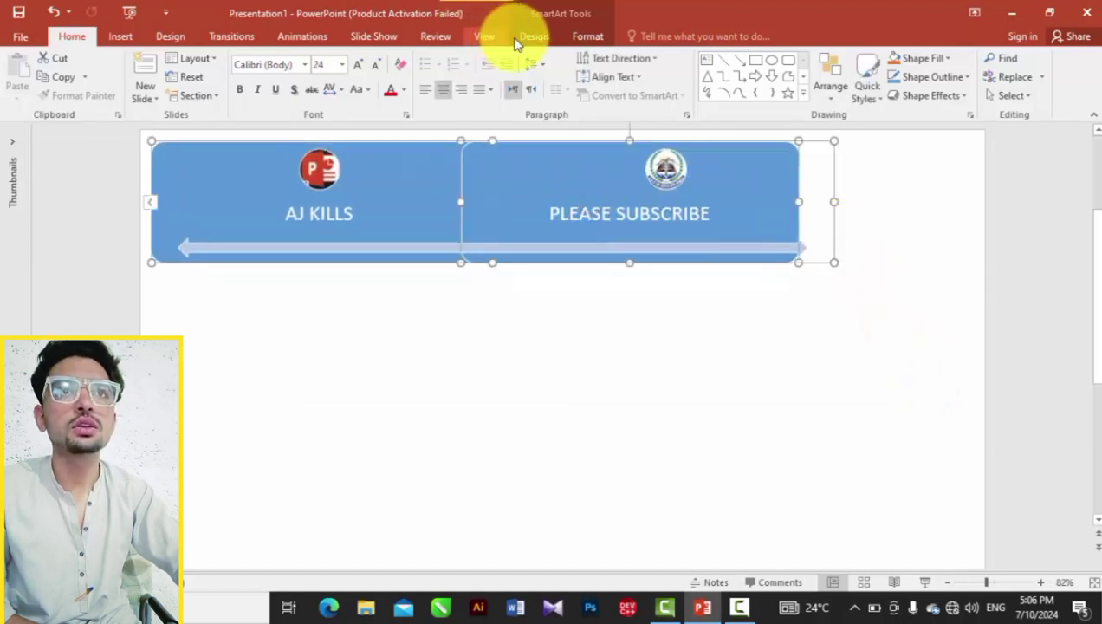
{"action": "left_click", "coordinate": [588, 37]}
{"action": "left_click", "coordinate": [507, 59]}
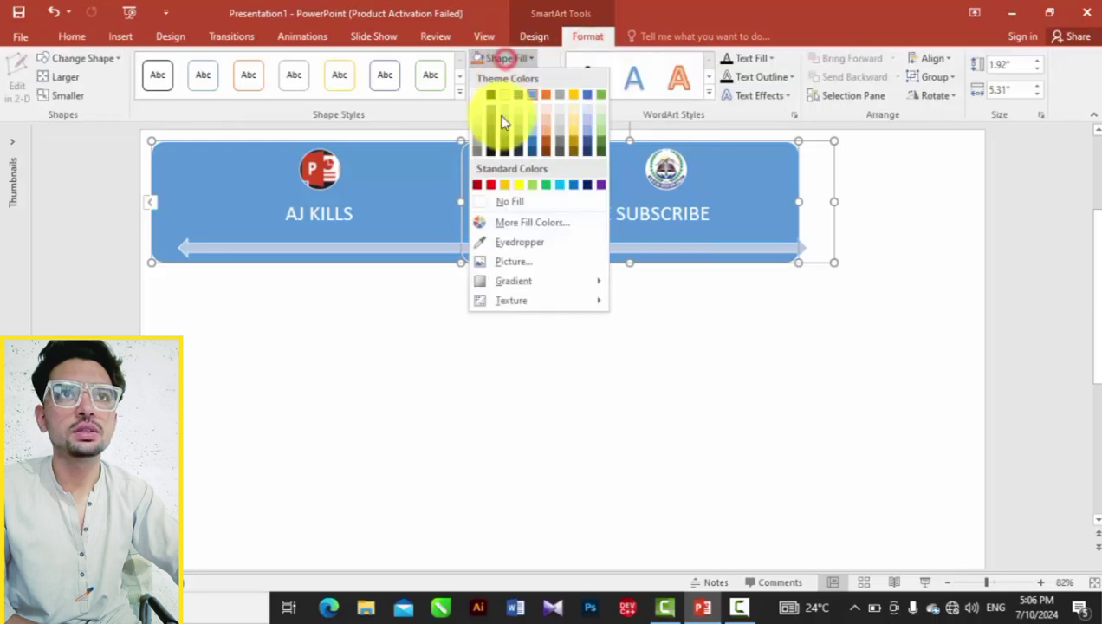
{"action": "left_click", "coordinate": [494, 191]}
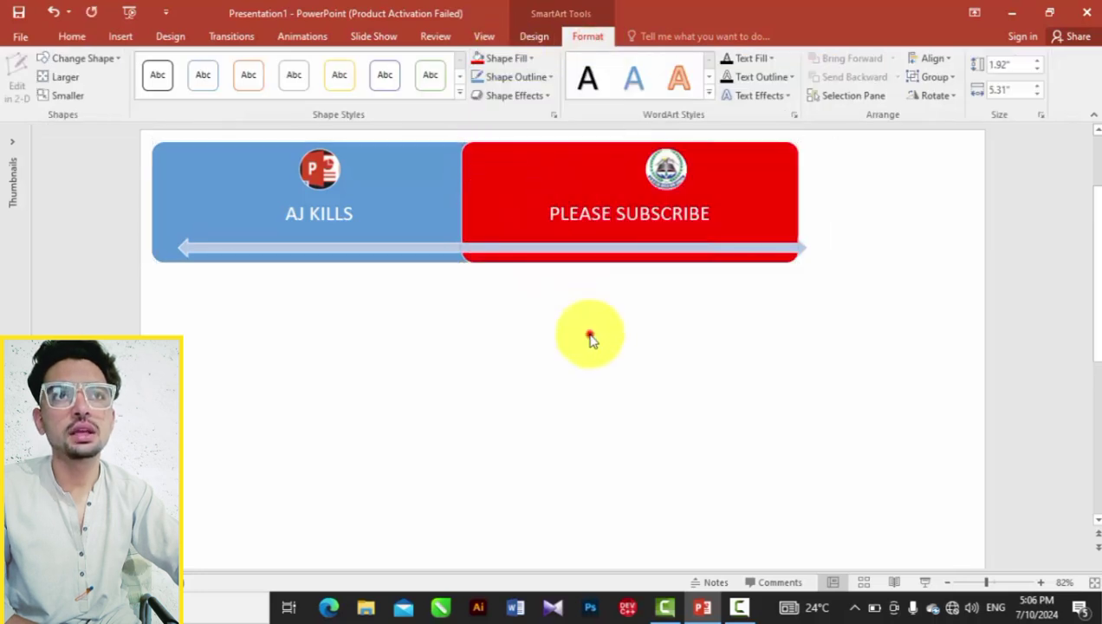
{"action": "left_click", "coordinate": [591, 337]}
{"action": "left_click", "coordinate": [598, 252]}
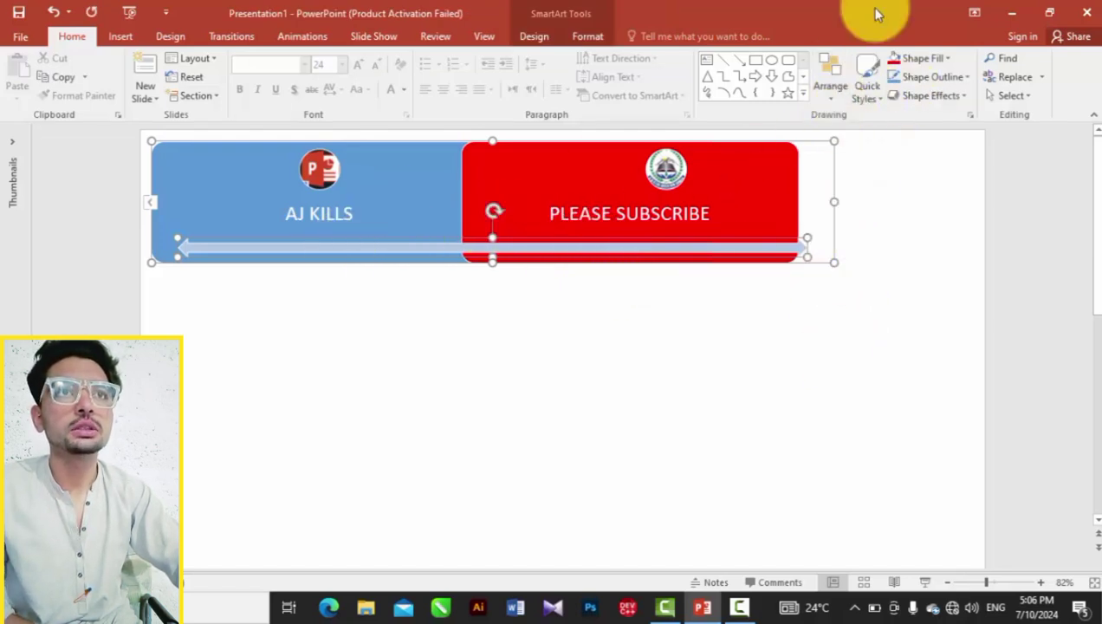
Browse the Arrange and Quick Styles menus without applying anything.
{"action": "left_click", "coordinate": [834, 89]}
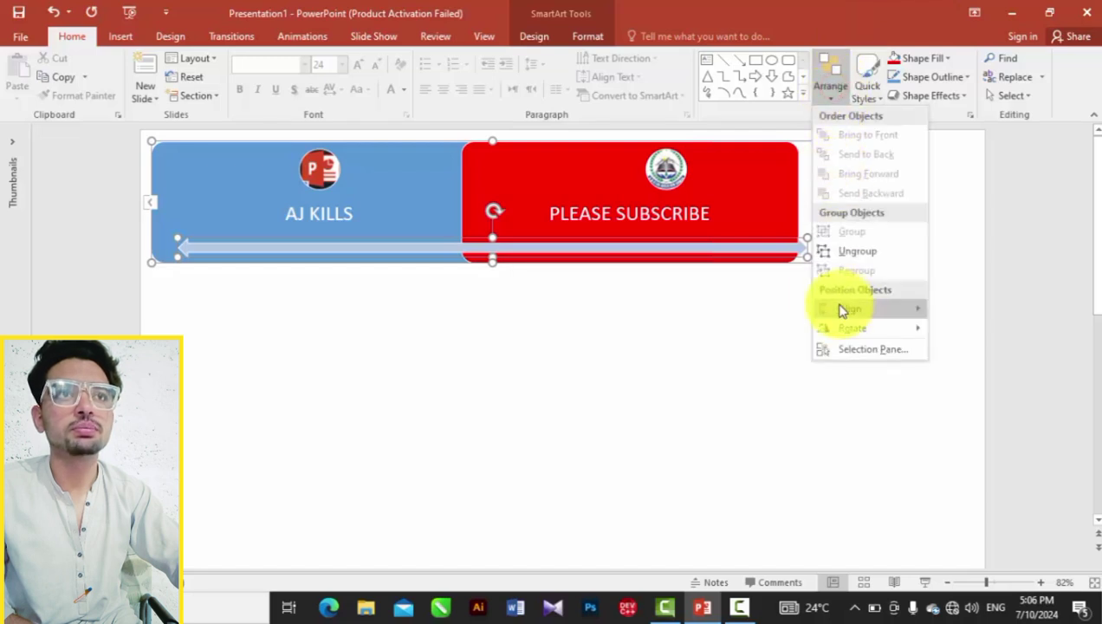
{"action": "left_click", "coordinate": [799, 436]}
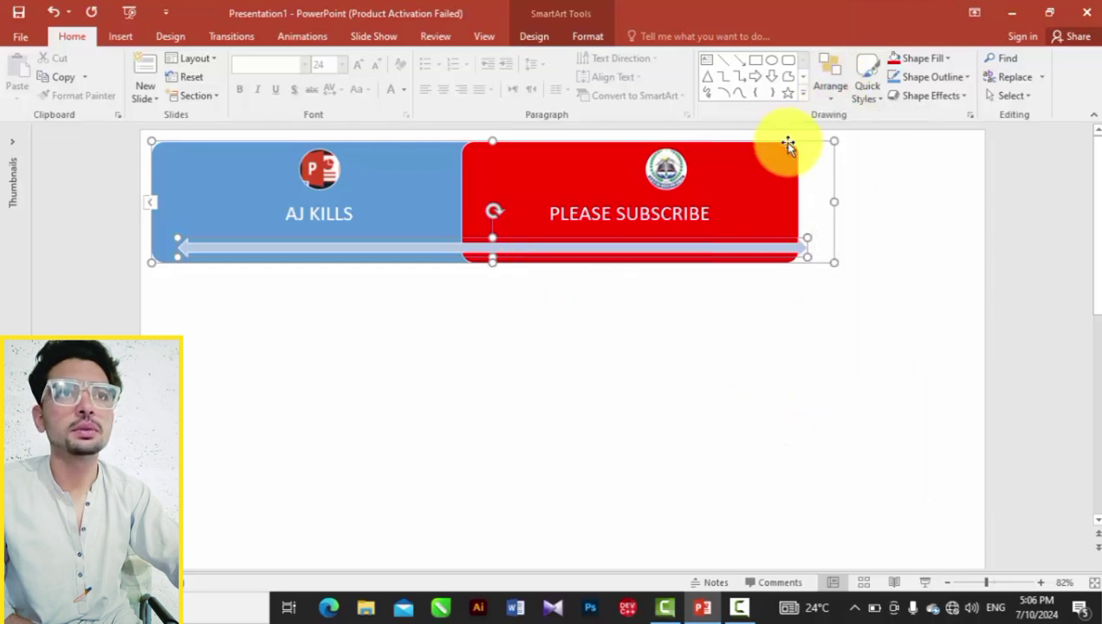
{"action": "left_click", "coordinate": [867, 85]}
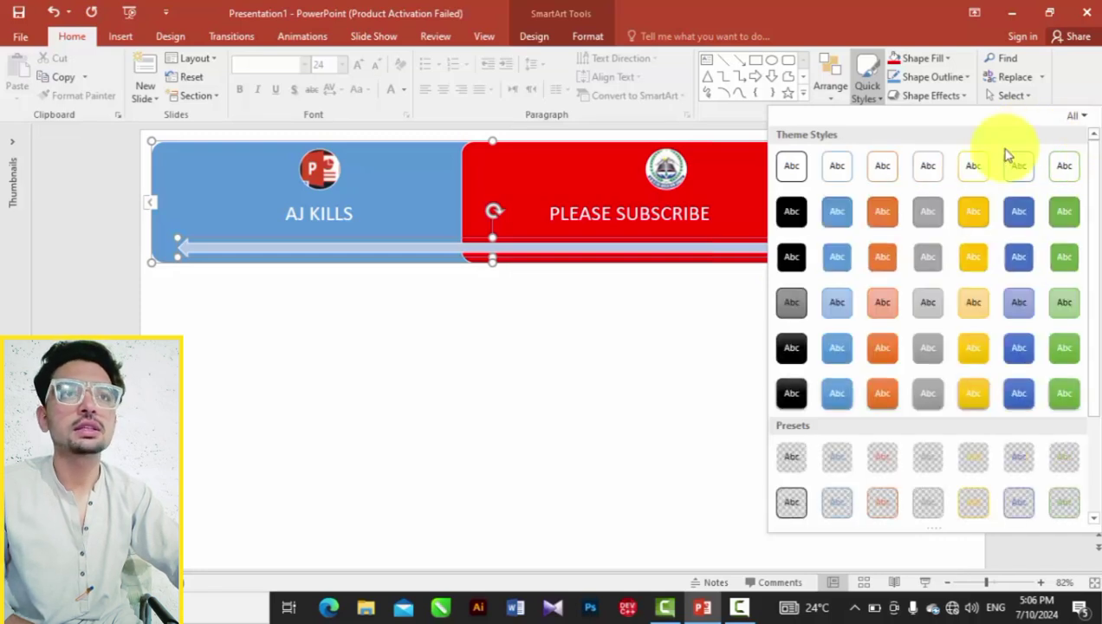
{"action": "left_click", "coordinate": [681, 340]}
{"action": "left_click", "coordinate": [512, 400]}
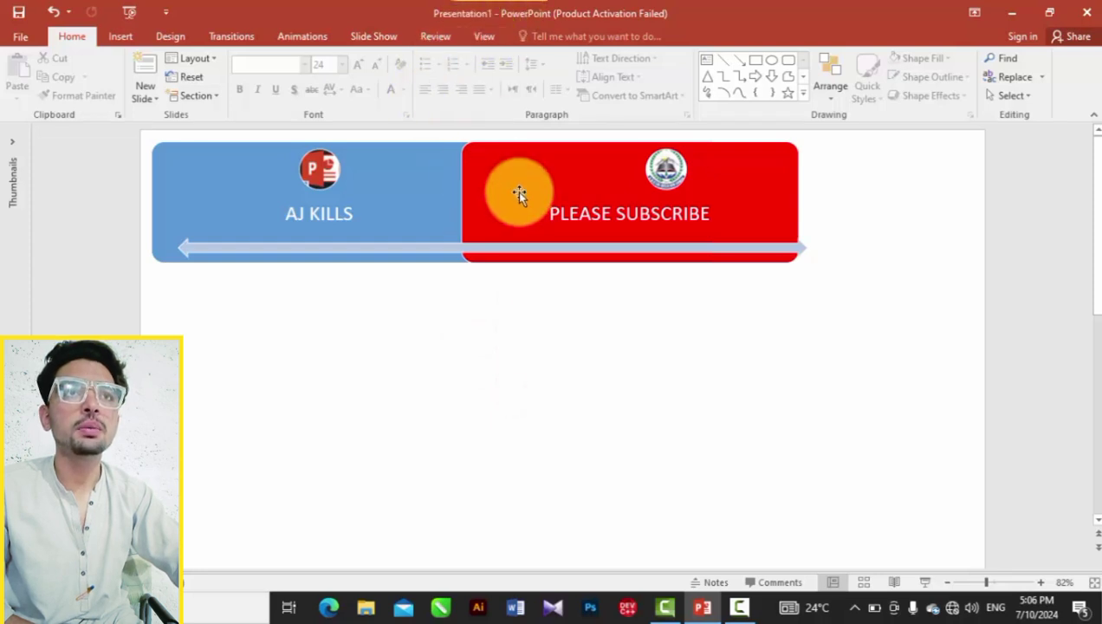
{"action": "left_click", "coordinate": [635, 284]}
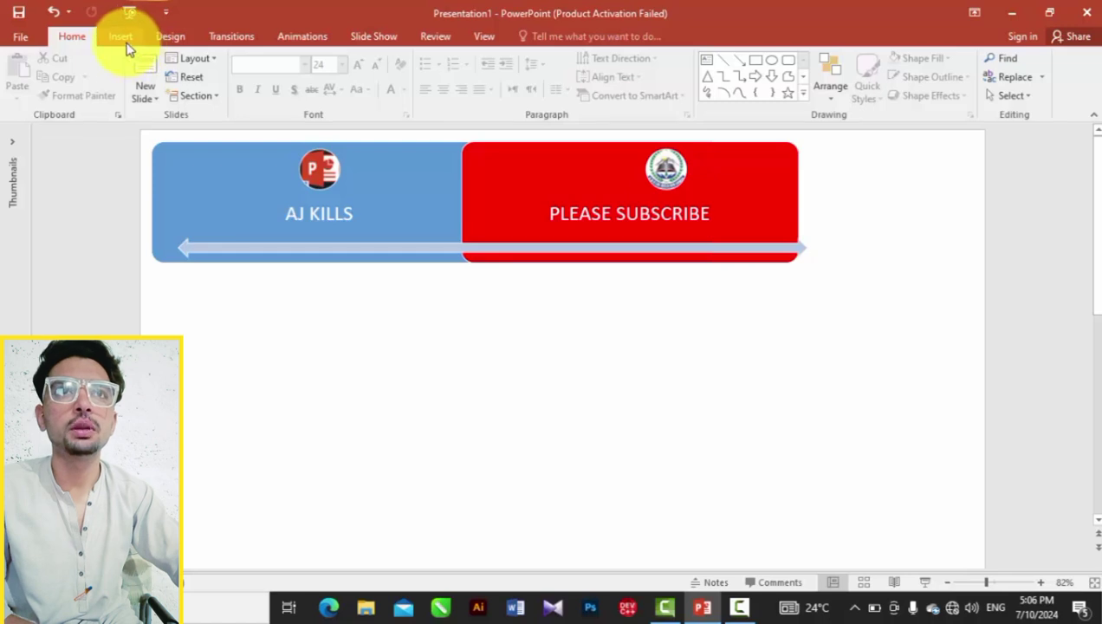
Check the Align Text choices, then select the banner to reach the SmartArt Design options.
{"action": "left_click", "coordinate": [613, 217]}
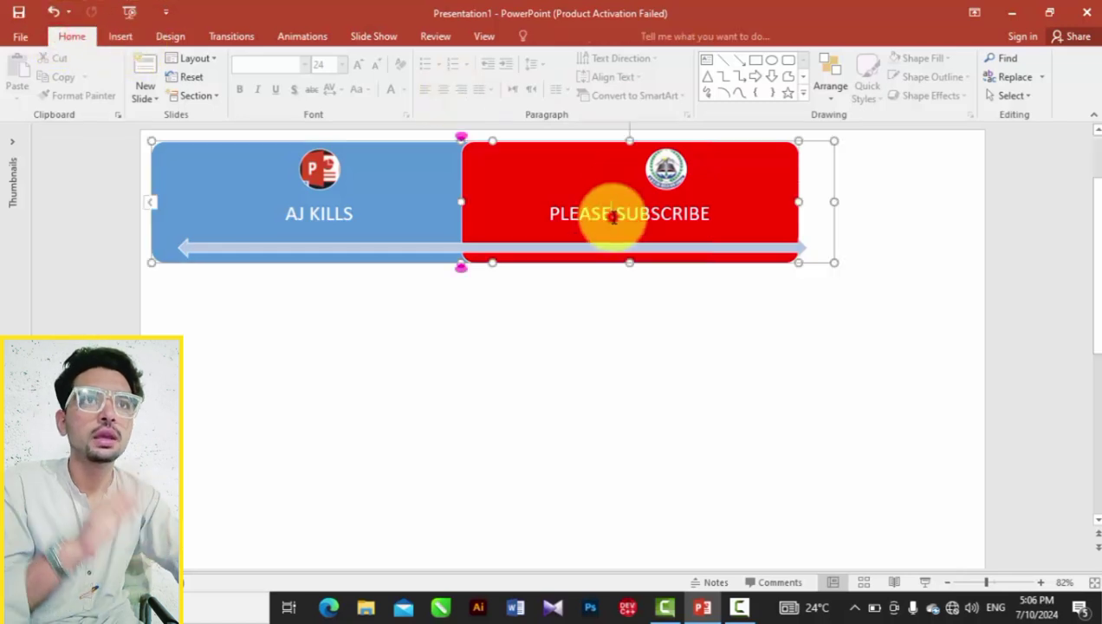
{"action": "left_click", "coordinate": [606, 84]}
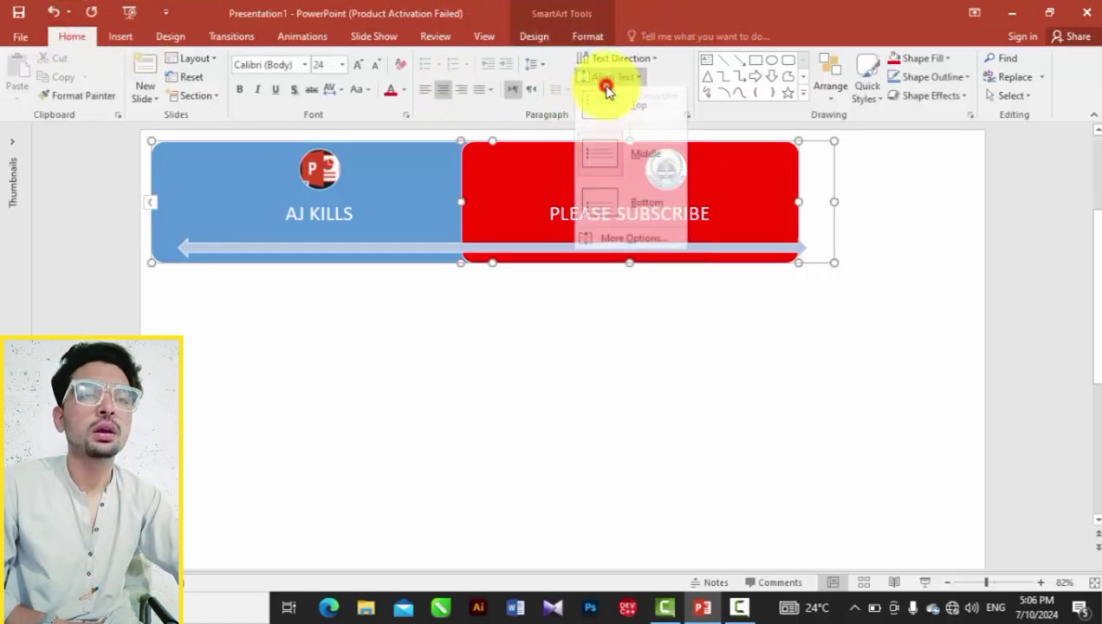
{"action": "left_click", "coordinate": [897, 311]}
{"action": "left_click", "coordinate": [639, 110]}
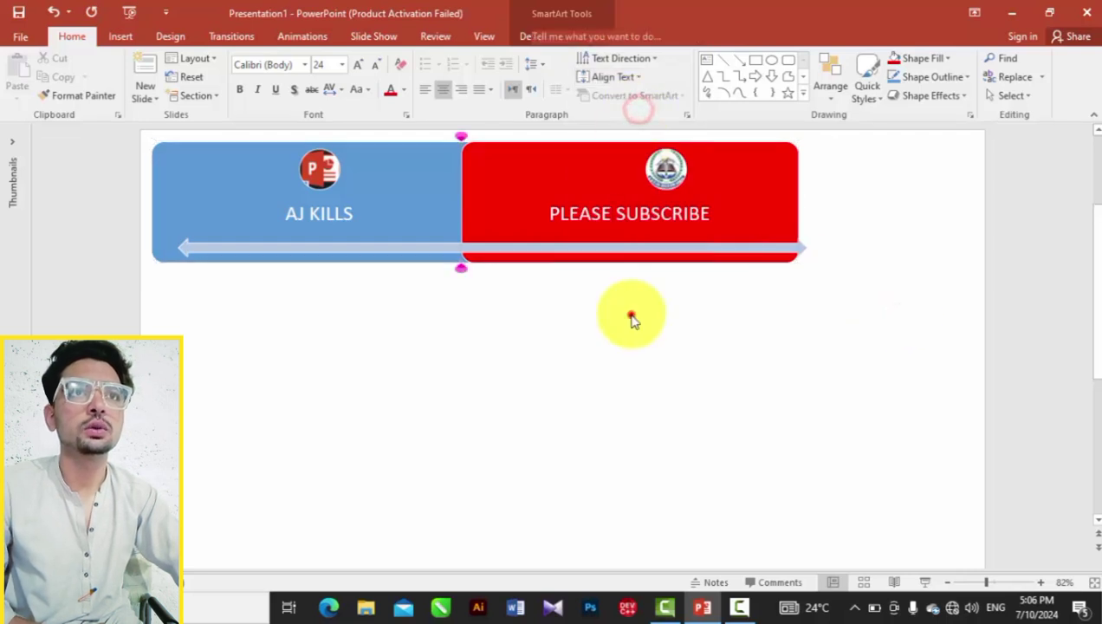
{"action": "left_click", "coordinate": [631, 320]}
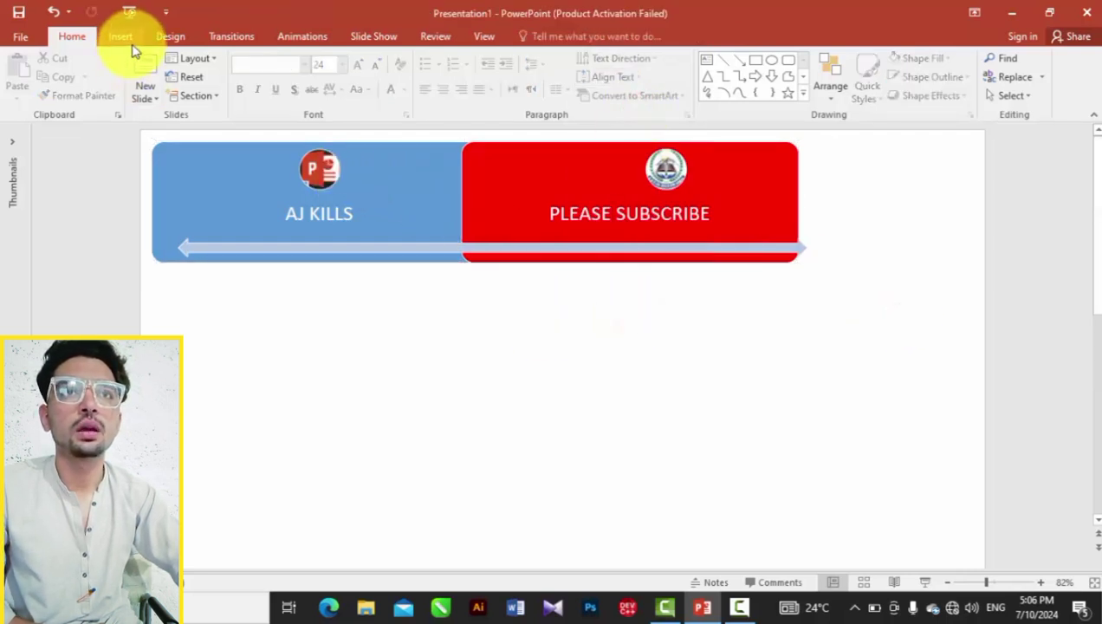
{"action": "left_click", "coordinate": [332, 161]}
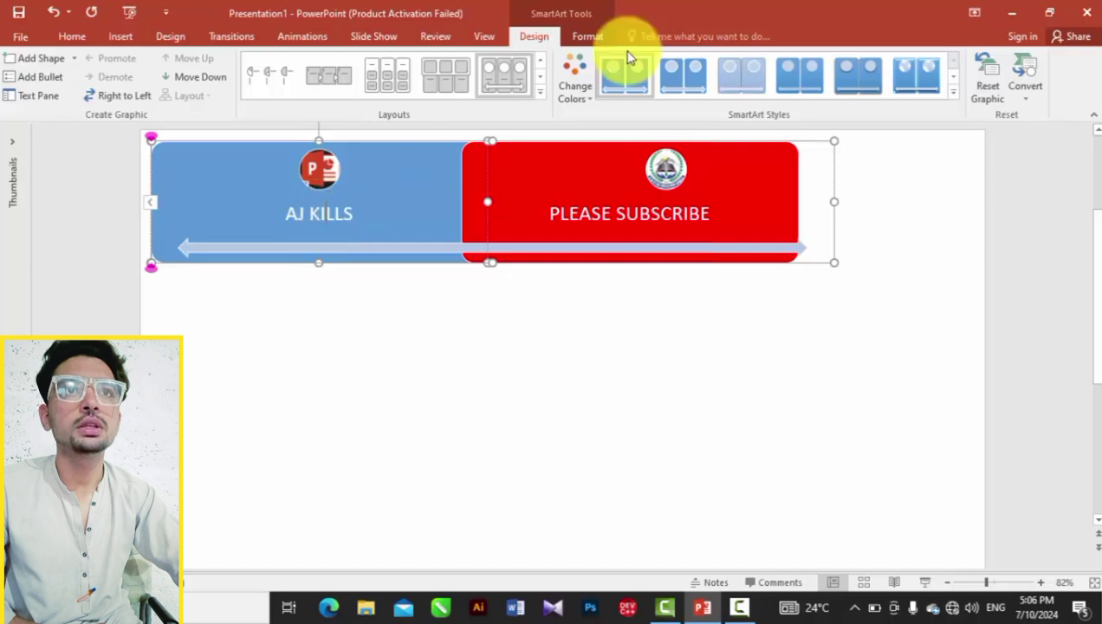
Apply a 3-D SmartArt style and drag the graphic lower on the slide.
{"action": "left_click", "coordinate": [574, 102]}
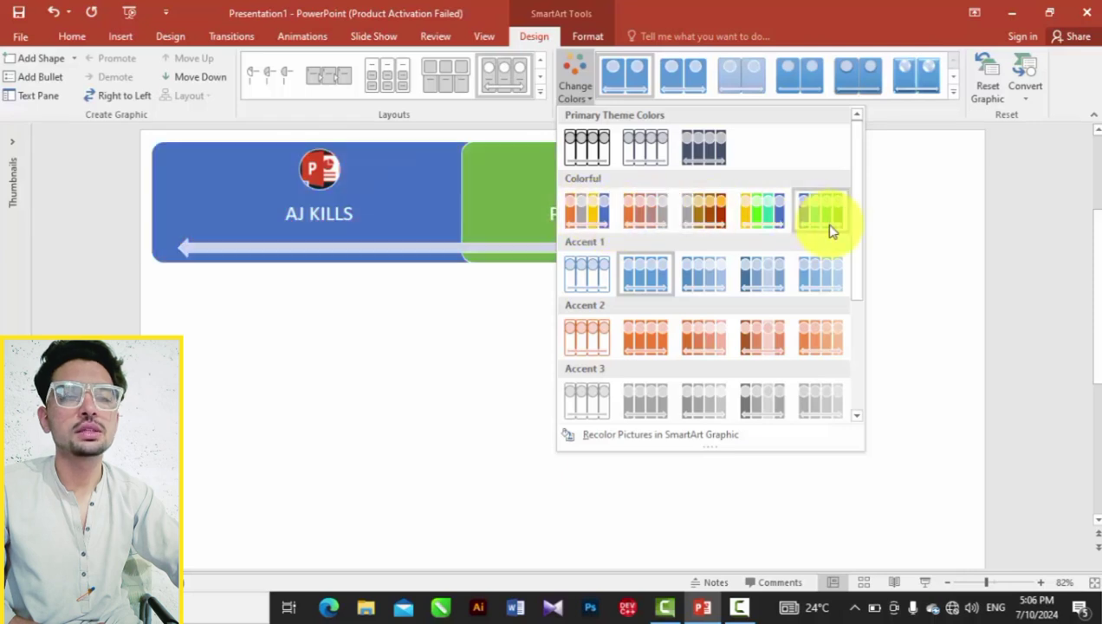
{"action": "left_click", "coordinate": [918, 299]}
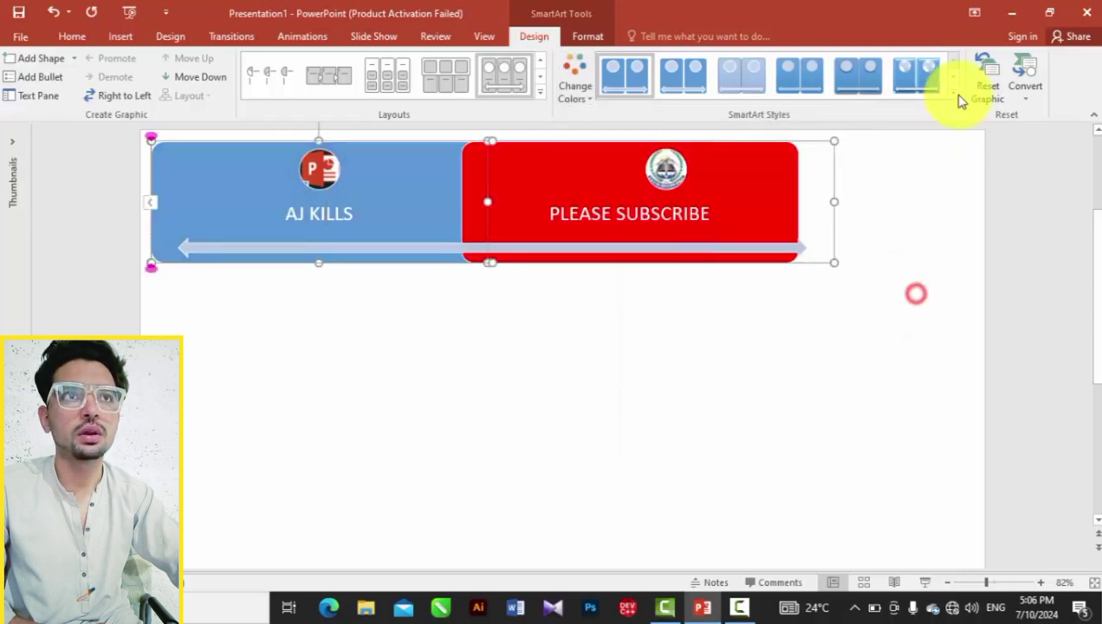
{"action": "left_click", "coordinate": [953, 90]}
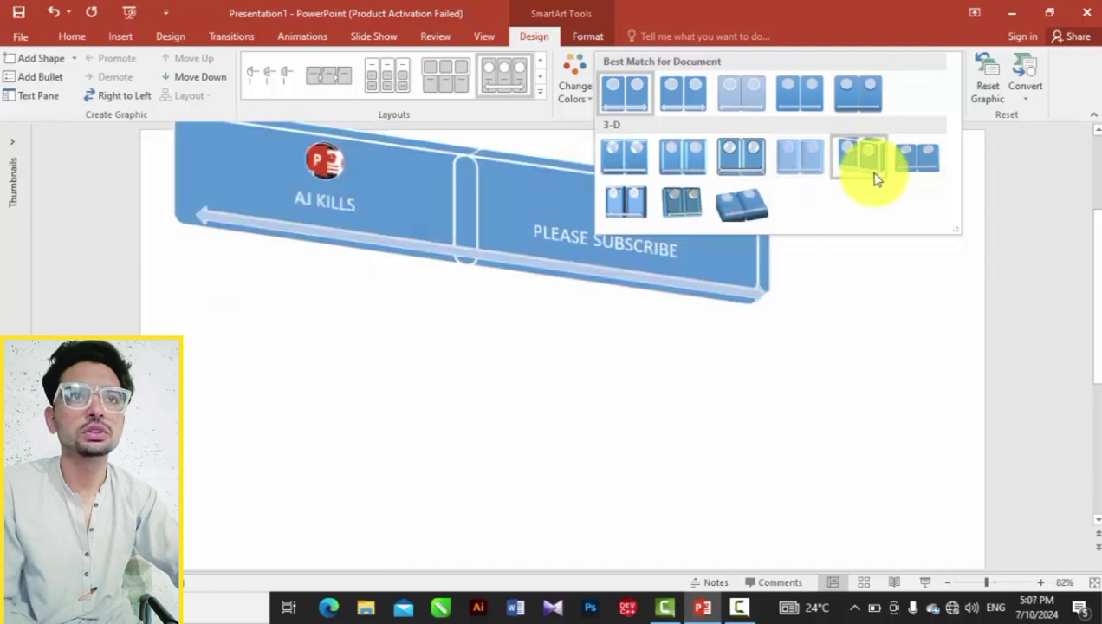
{"action": "left_click", "coordinate": [865, 163]}
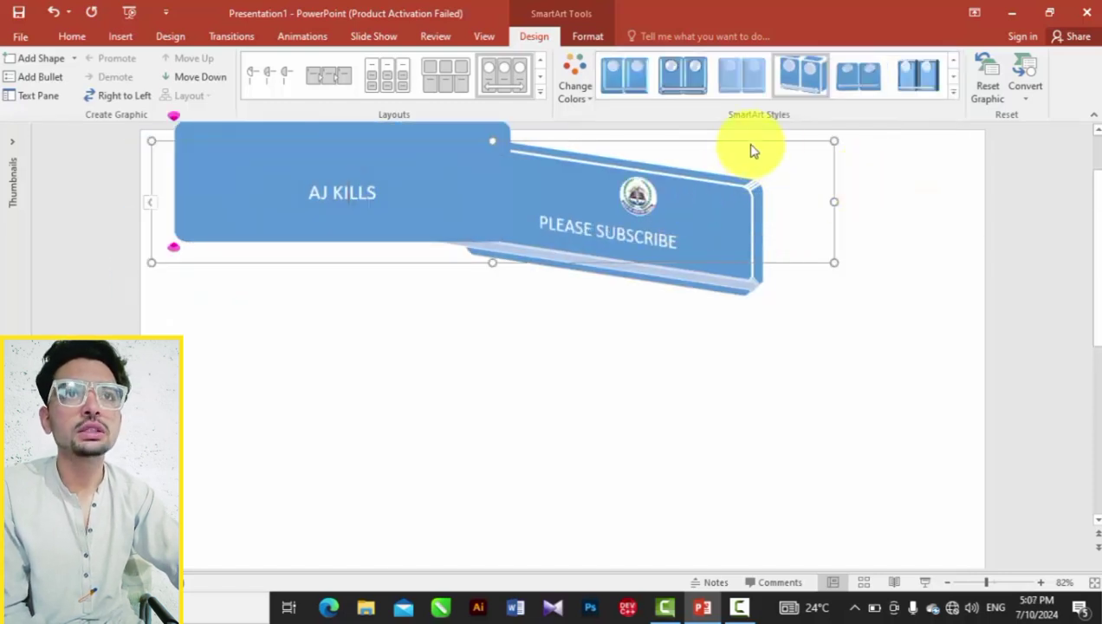
{"action": "left_click_drag", "start_coordinate": [752, 151], "coordinate": [760, 297]}
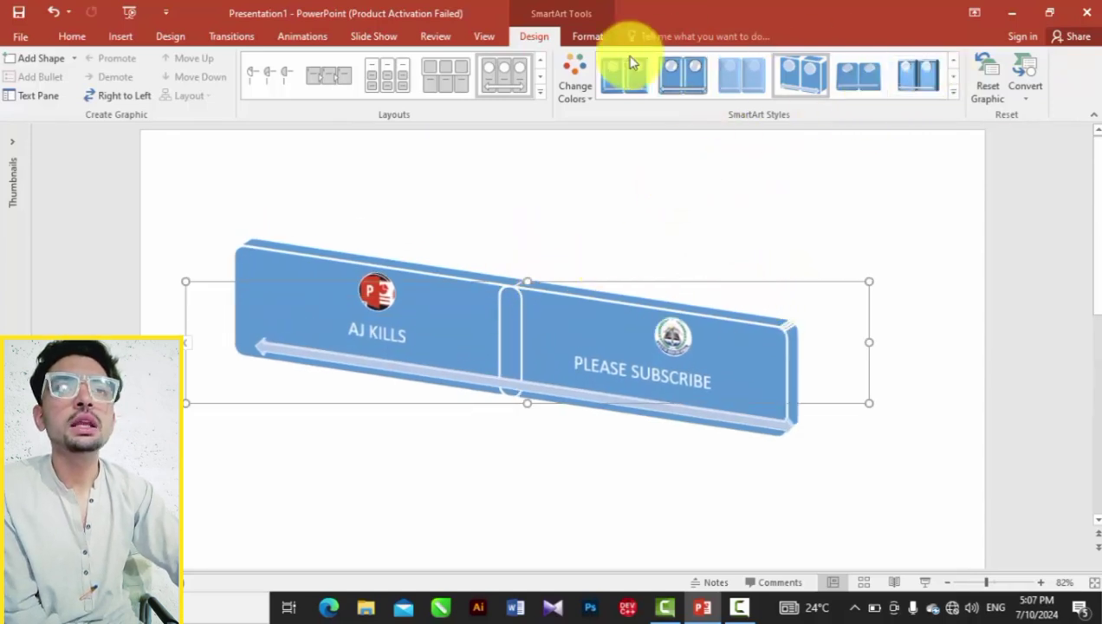
{"action": "left_click", "coordinate": [569, 102]}
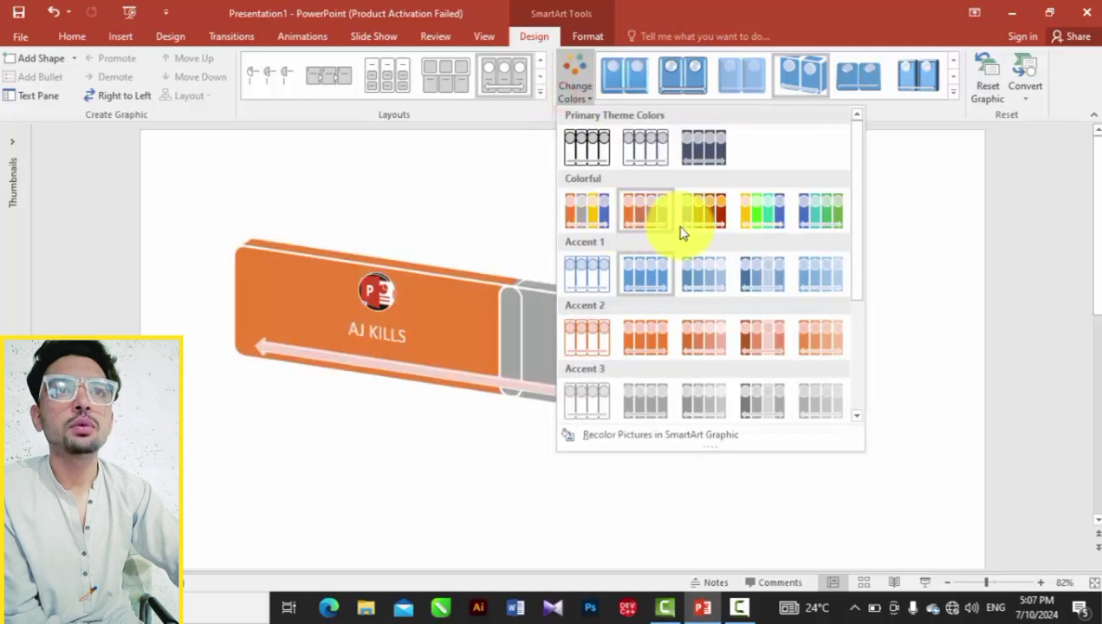
Recolour the graphic grey and red and switch to a layout with picture frames above the labels.
{"action": "left_click", "coordinate": [719, 236]}
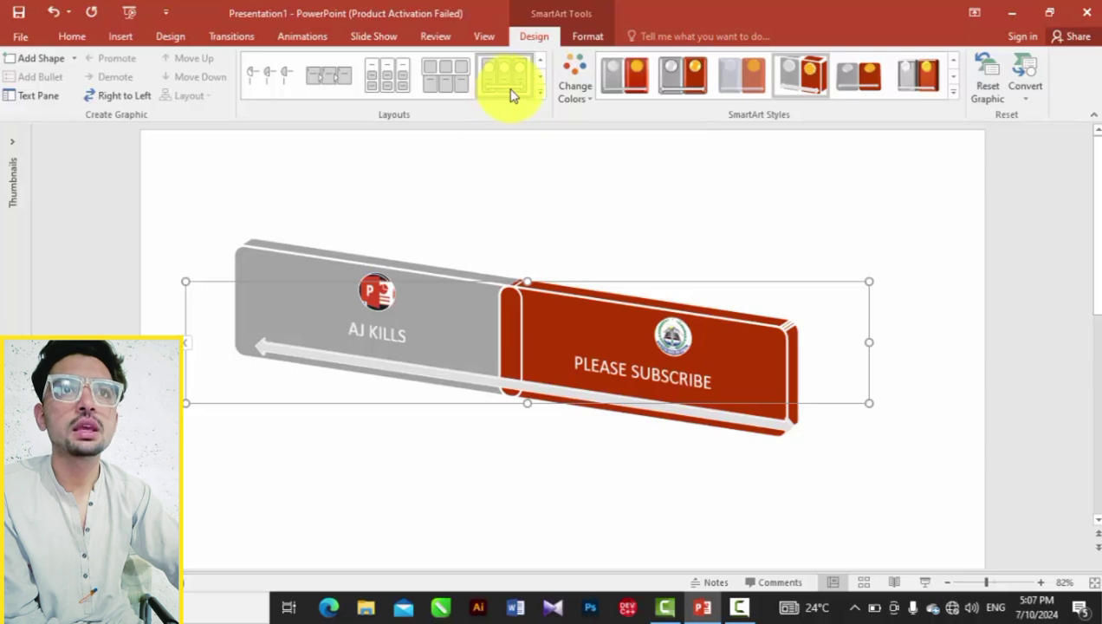
{"action": "left_click", "coordinate": [545, 93]}
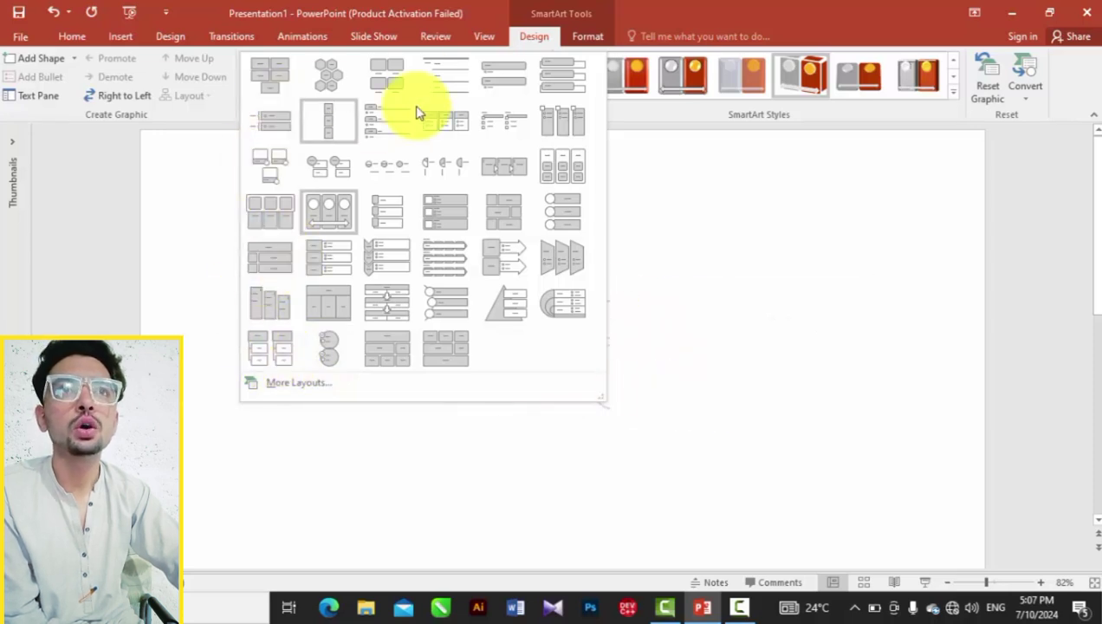
{"action": "left_click", "coordinate": [263, 178]}
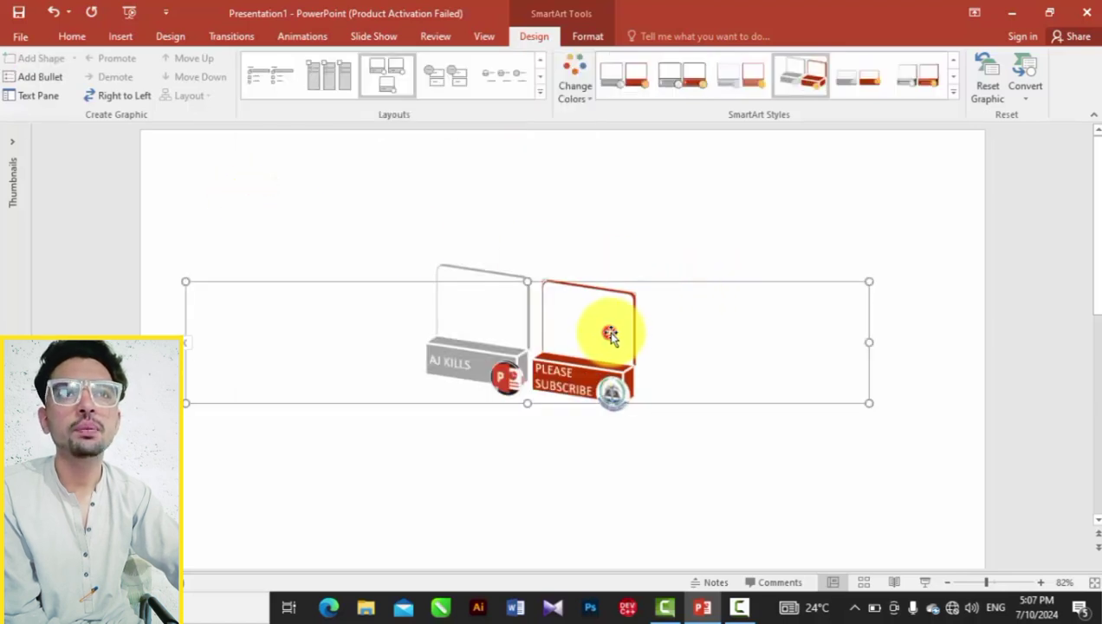
{"action": "left_click", "coordinate": [683, 240]}
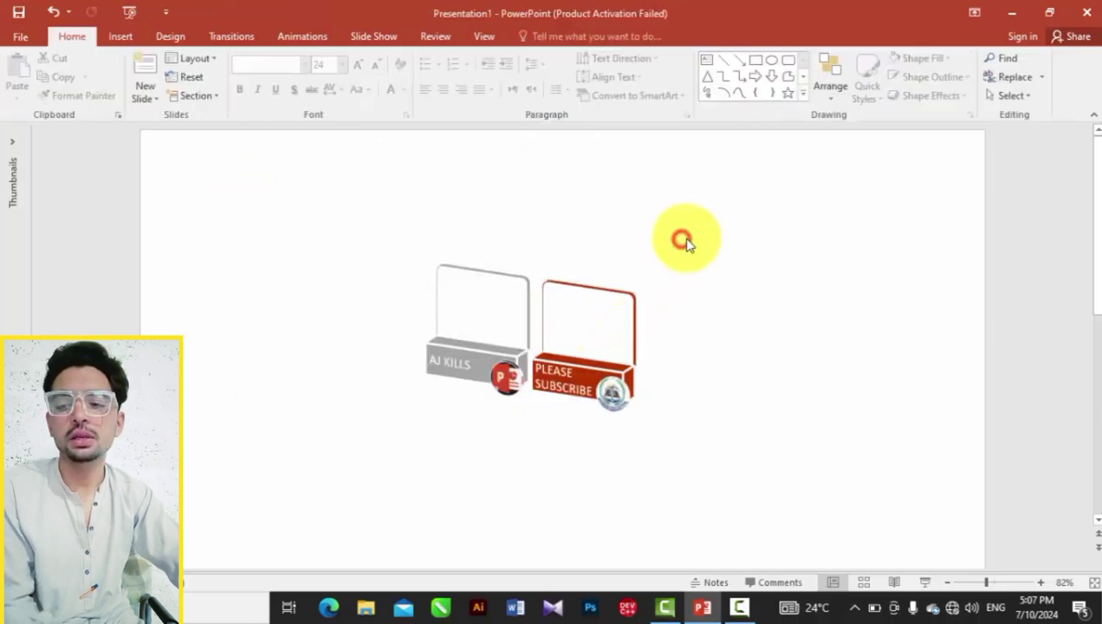
Delete the PLEASE SUBSCRIBE box, the AJ KILLS box and the empty SmartArt frame.
{"action": "left_click", "coordinate": [620, 349]}
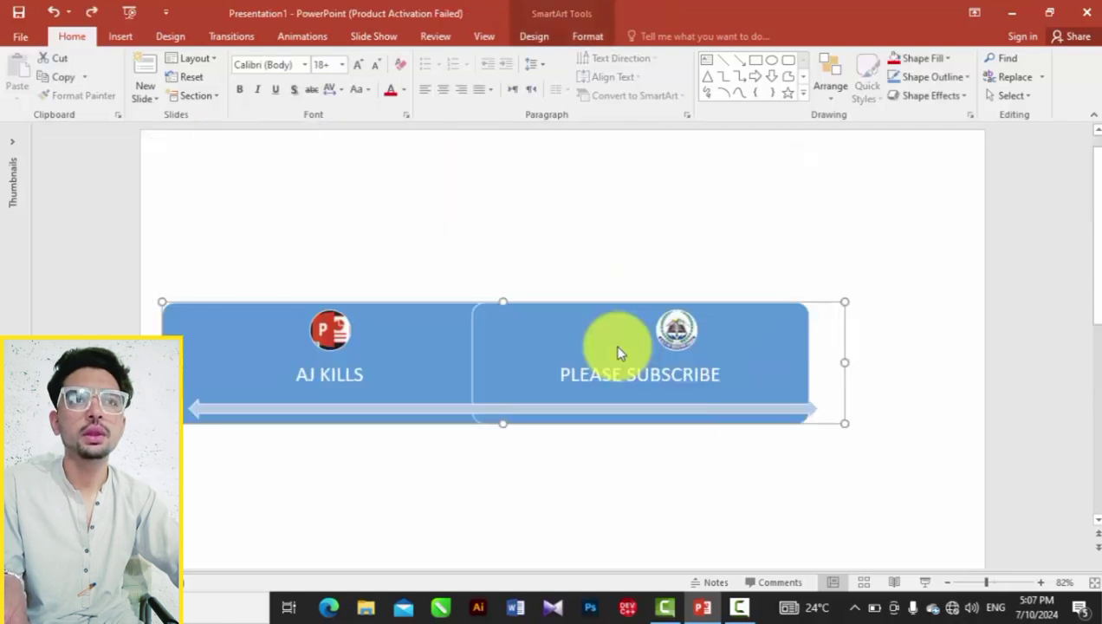
{"action": "key", "text": "Delete"}
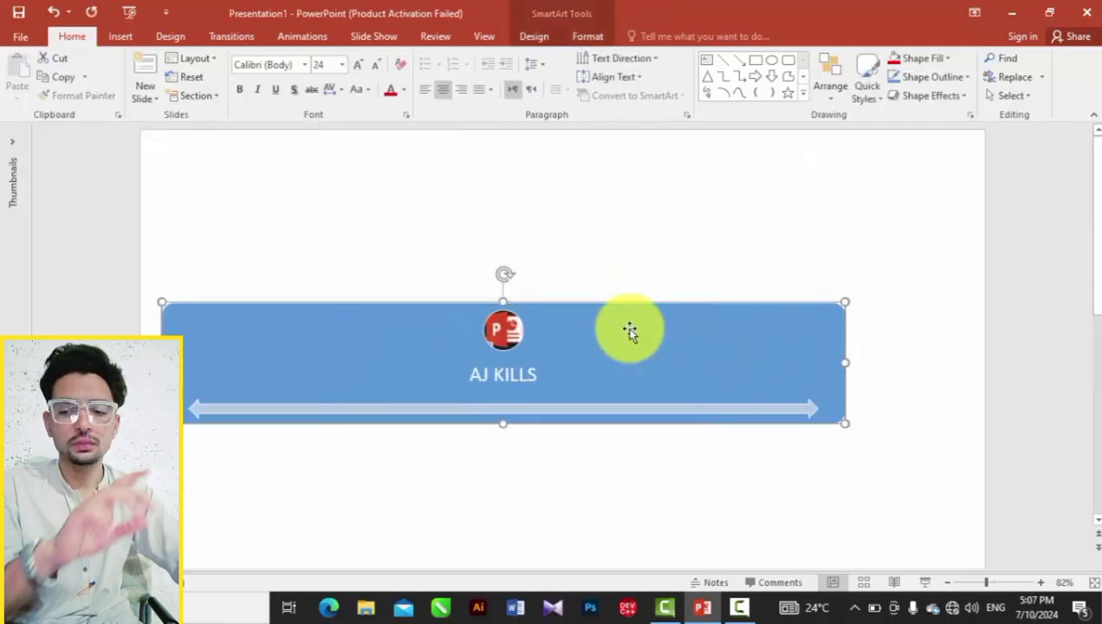
{"action": "key", "text": "Delete"}
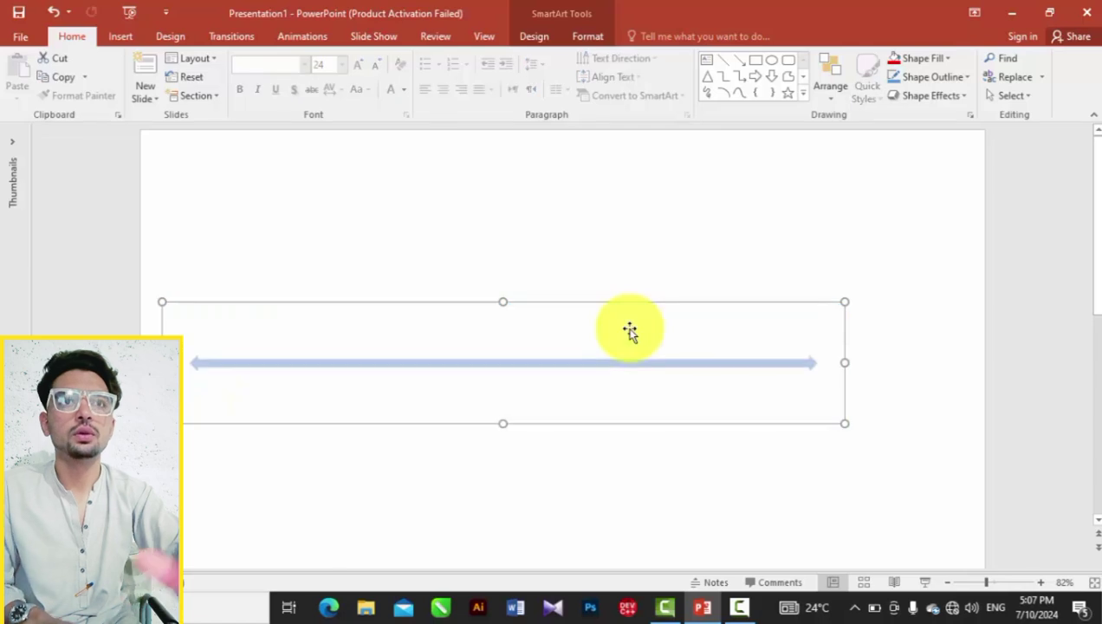
{"action": "key", "text": "Delete"}
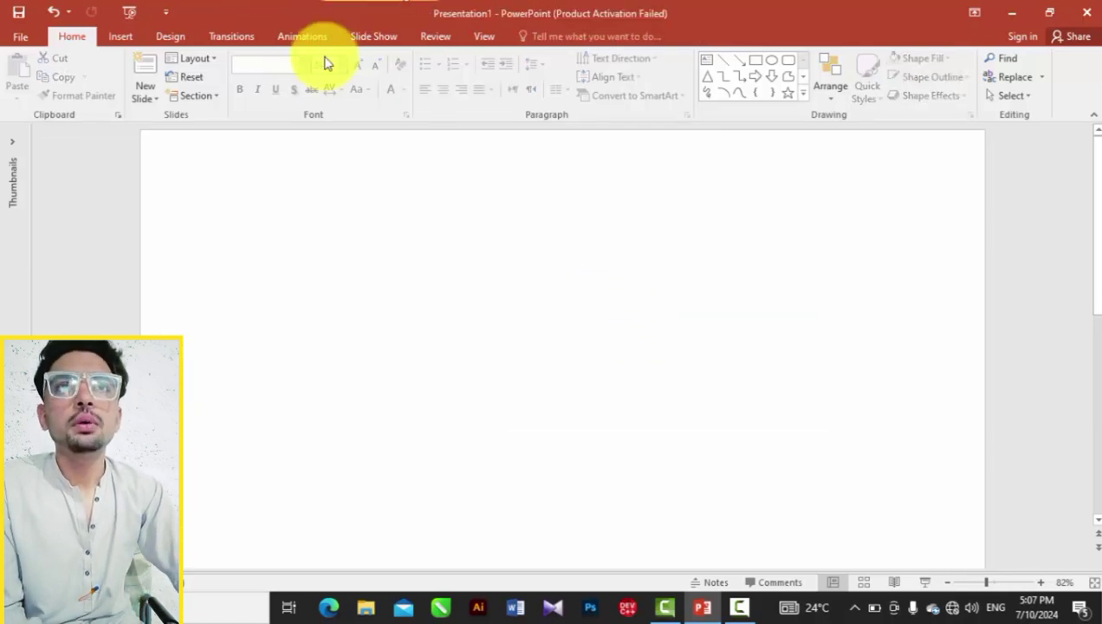
Open the SmartArt chooser from the Insert tab.
{"action": "left_click", "coordinate": [120, 38]}
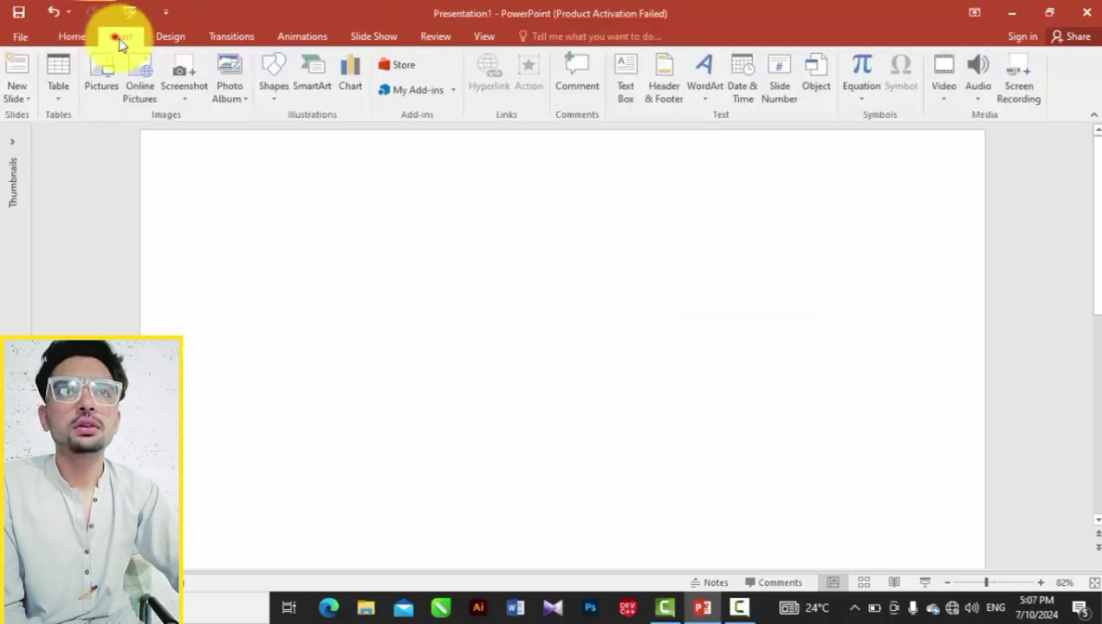
{"action": "left_click", "coordinate": [289, 86]}
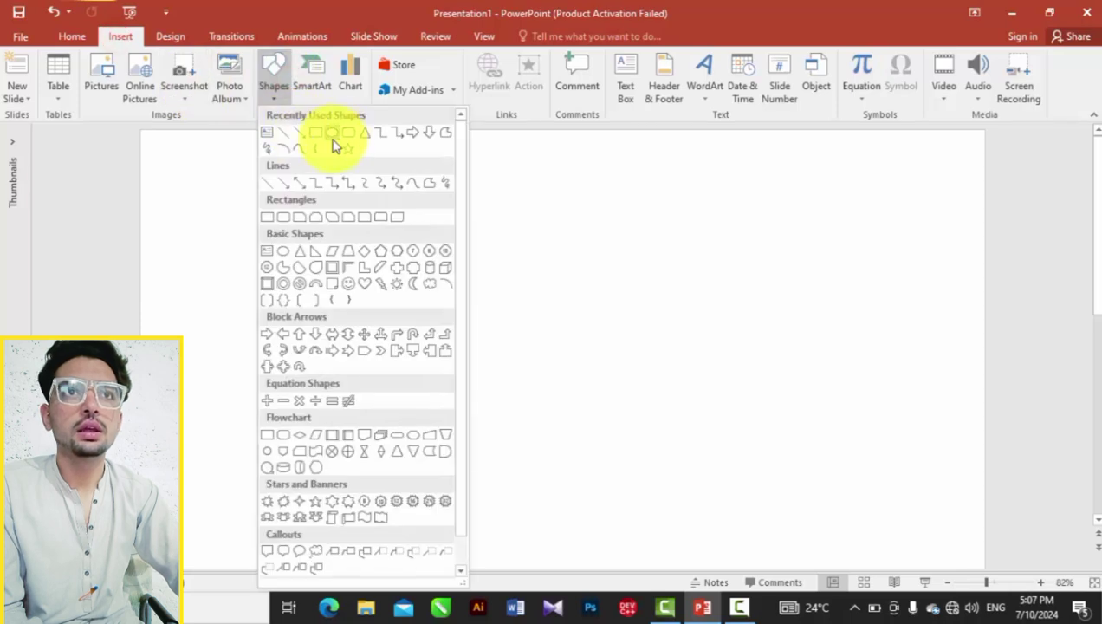
{"action": "left_click", "coordinate": [314, 80]}
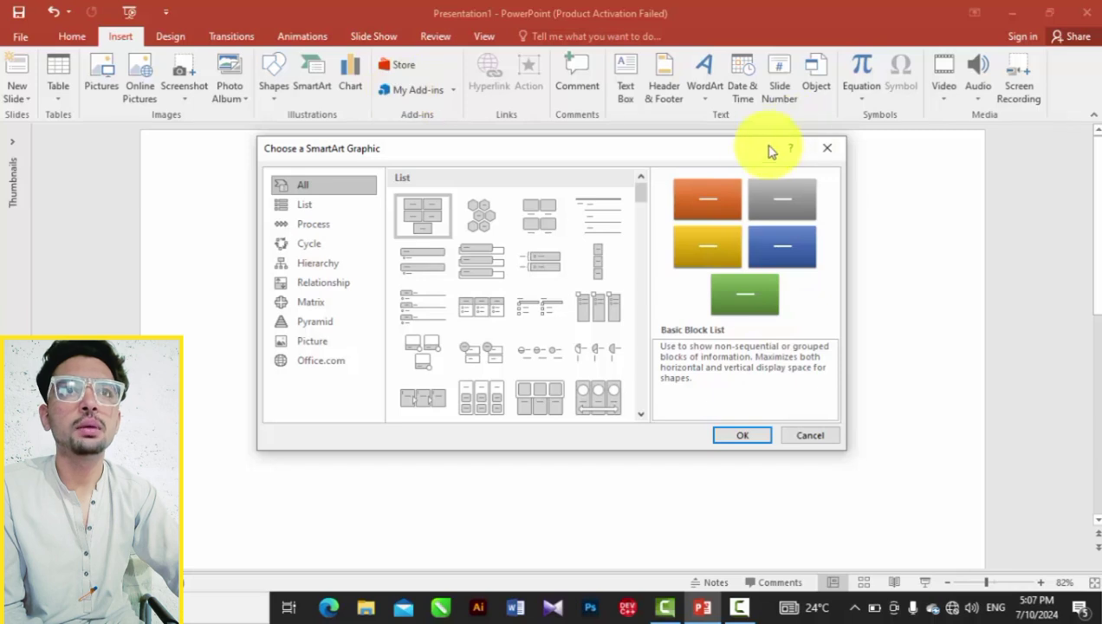
{"action": "left_click", "coordinate": [823, 150]}
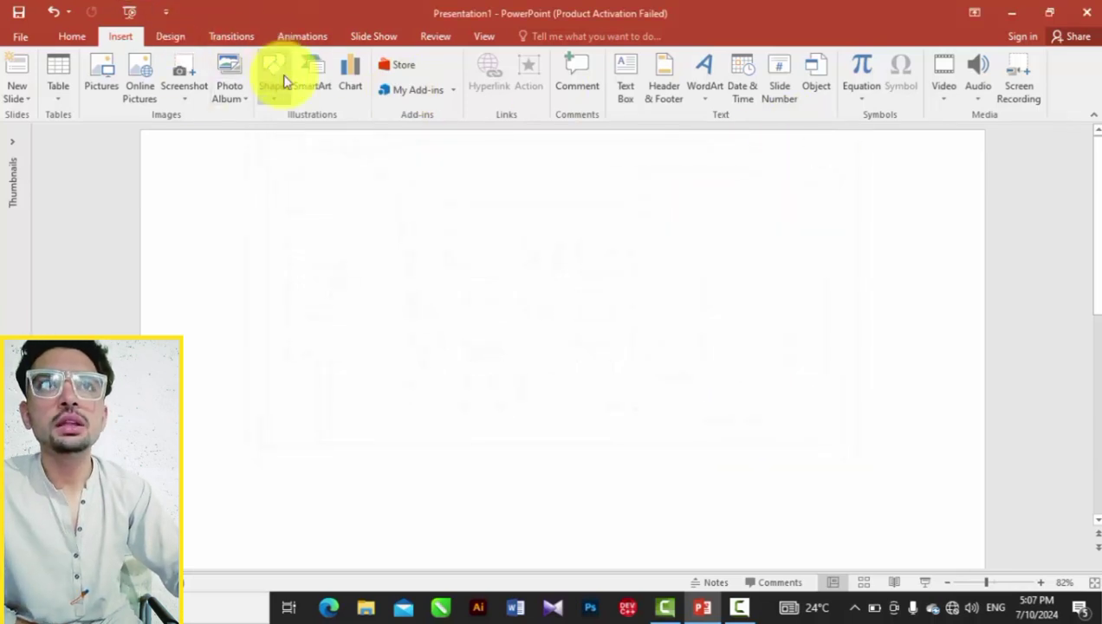
Insert the Alternating Hexagons layout from the List category.
{"action": "left_click", "coordinate": [322, 78]}
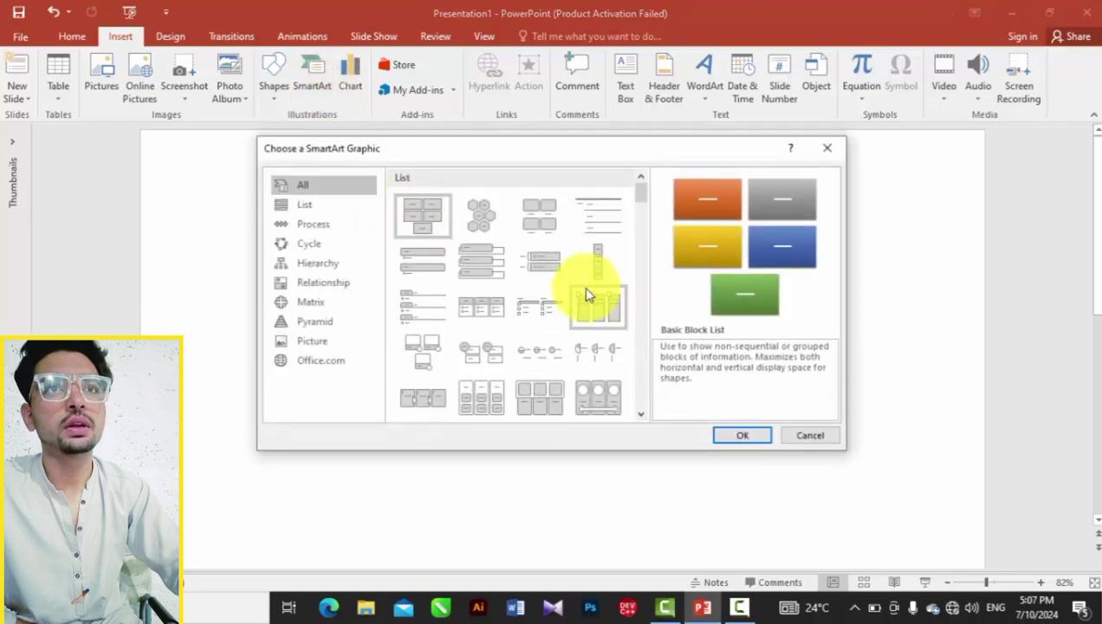
{"action": "scroll", "coordinate": [482, 303], "scroll_direction": "down", "scroll_amount": 3}
{"action": "scroll", "coordinate": [502, 364], "scroll_direction": "down", "scroll_amount": 3}
{"action": "scroll", "coordinate": [502, 316], "scroll_direction": "down", "scroll_amount": 3}
{"action": "scroll", "coordinate": [501, 317], "scroll_direction": "down", "scroll_amount": 5}
{"action": "scroll", "coordinate": [500, 317], "scroll_direction": "down", "scroll_amount": 3}
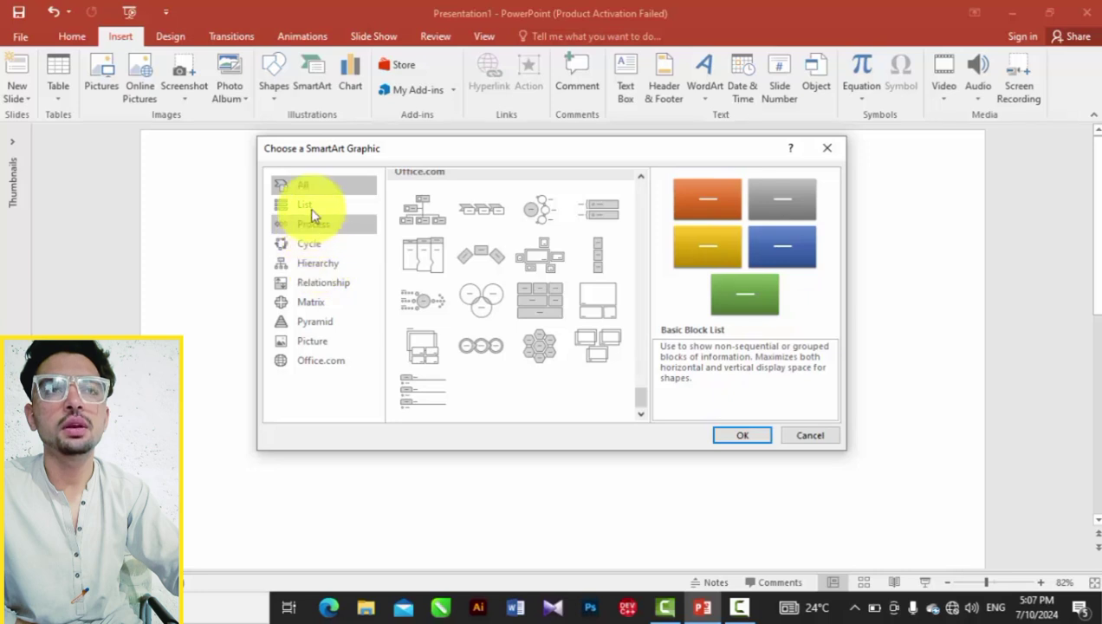
{"action": "scroll", "coordinate": [460, 246], "scroll_direction": "up", "scroll_amount": 5}
{"action": "scroll", "coordinate": [480, 251], "scroll_direction": "up", "scroll_amount": 5}
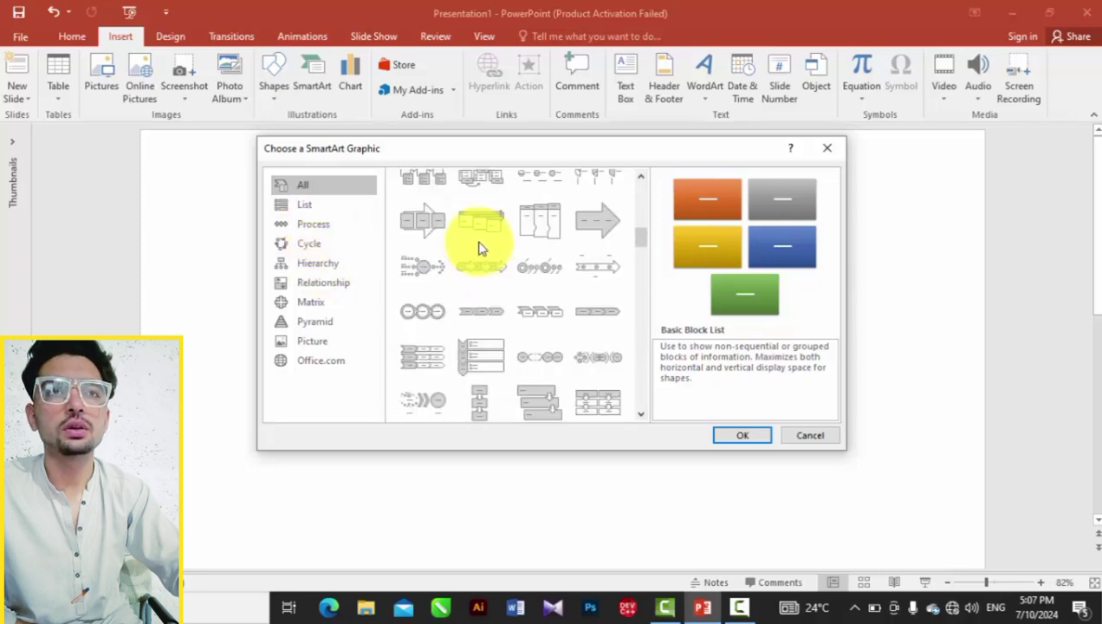
{"action": "scroll", "coordinate": [483, 251], "scroll_direction": "up", "scroll_amount": 6}
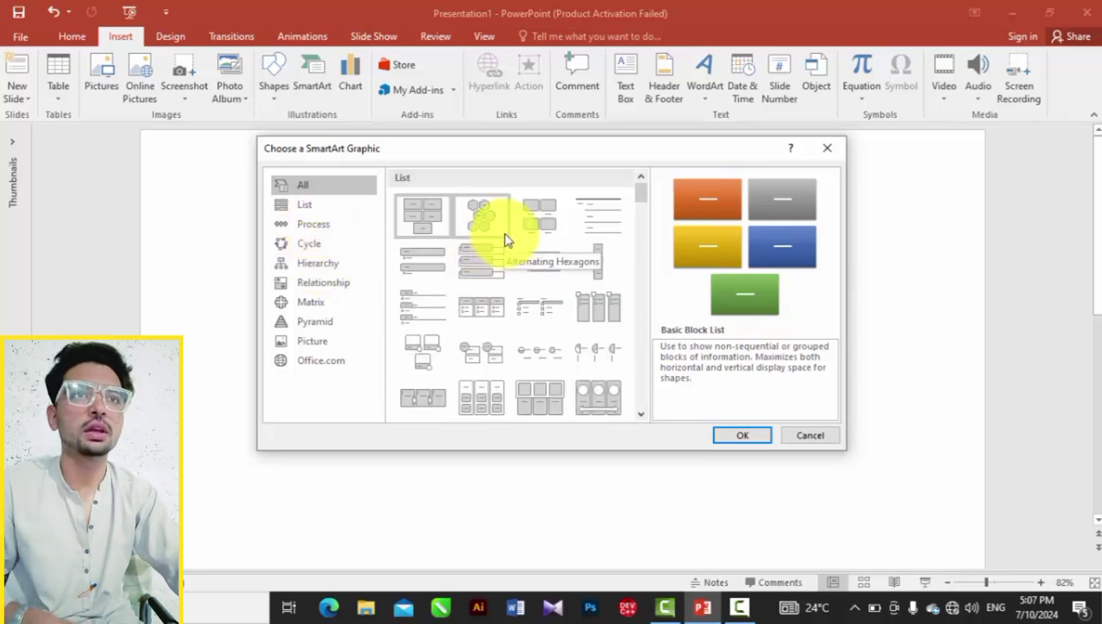
{"action": "left_click", "coordinate": [504, 227]}
{"action": "left_click", "coordinate": [752, 435]}
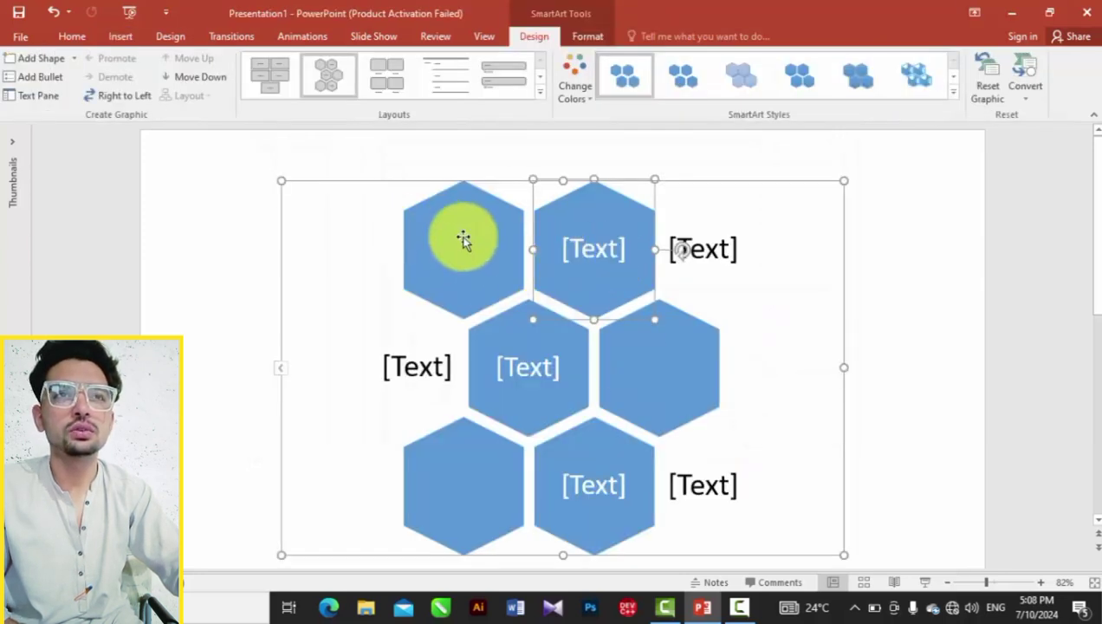
{"action": "left_click", "coordinate": [440, 253]}
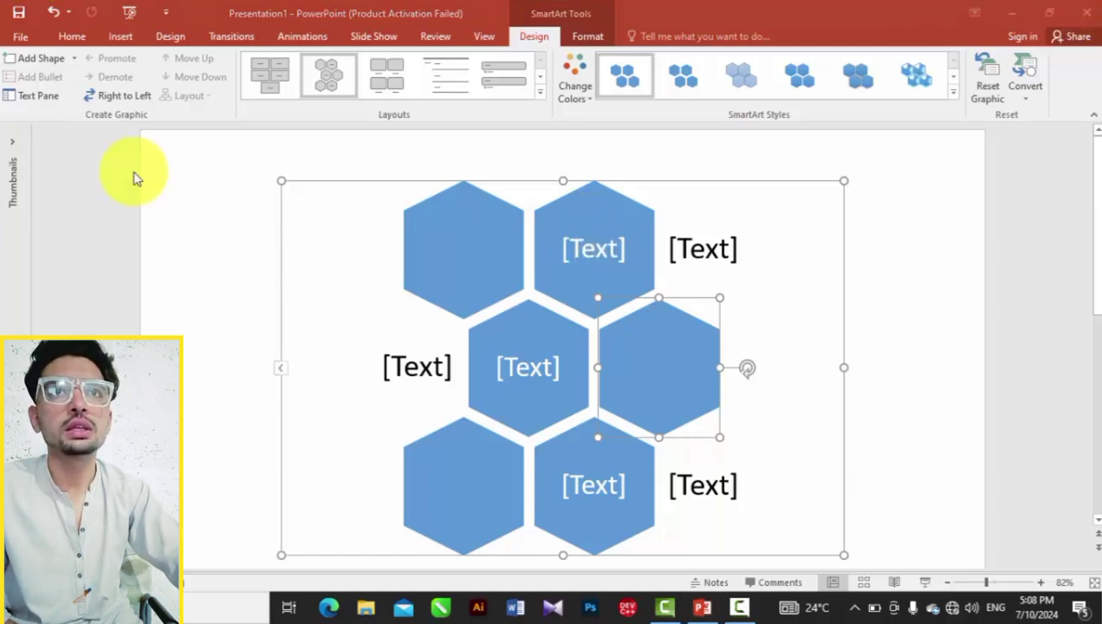
{"action": "left_click", "coordinate": [72, 36]}
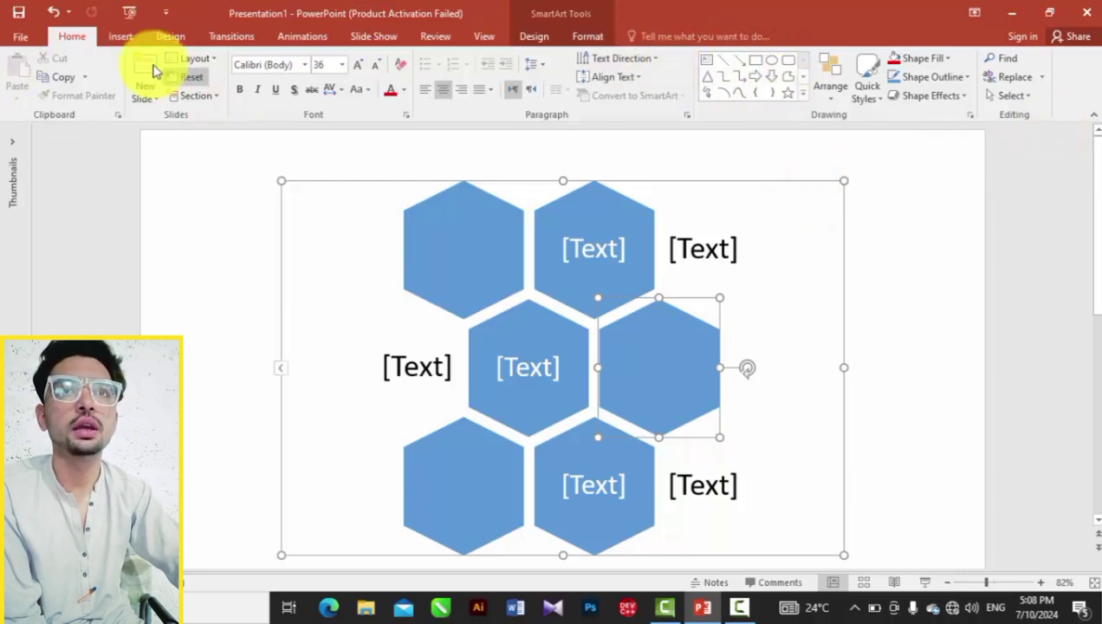
{"action": "left_click", "coordinate": [121, 36]}
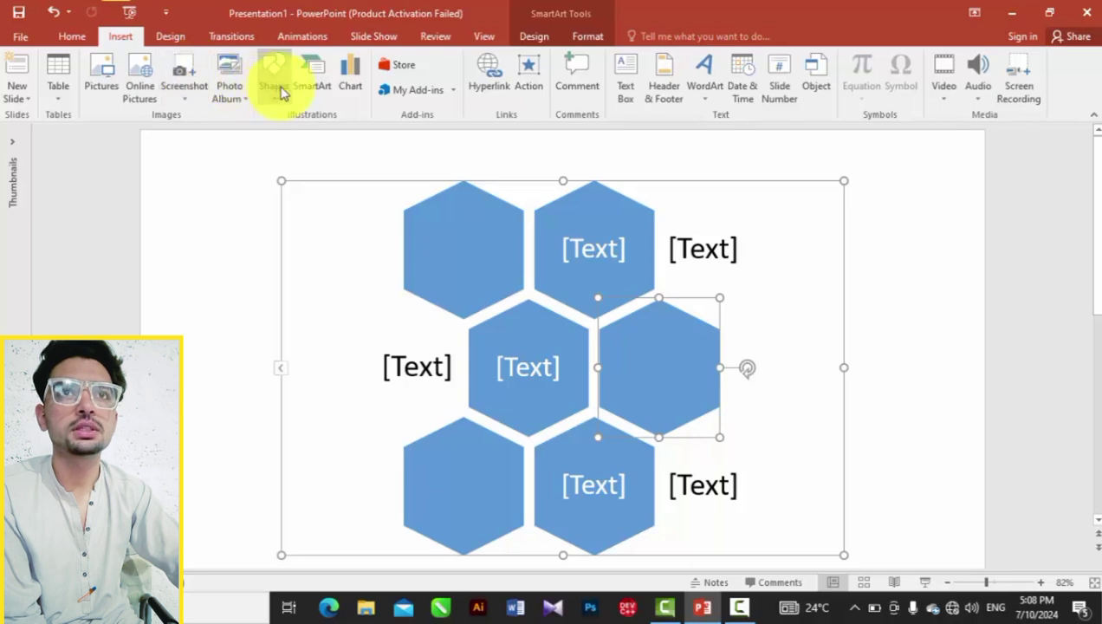
{"action": "left_click", "coordinate": [276, 87]}
{"action": "left_click", "coordinate": [72, 37]}
{"action": "left_click", "coordinate": [72, 37]}
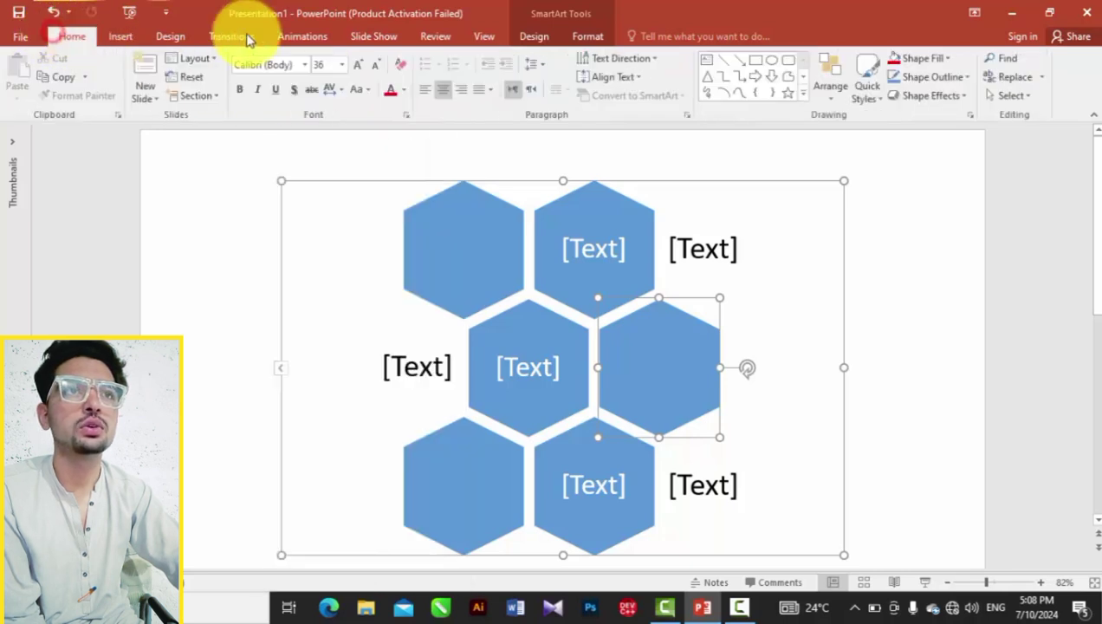
{"action": "left_click", "coordinate": [829, 93]}
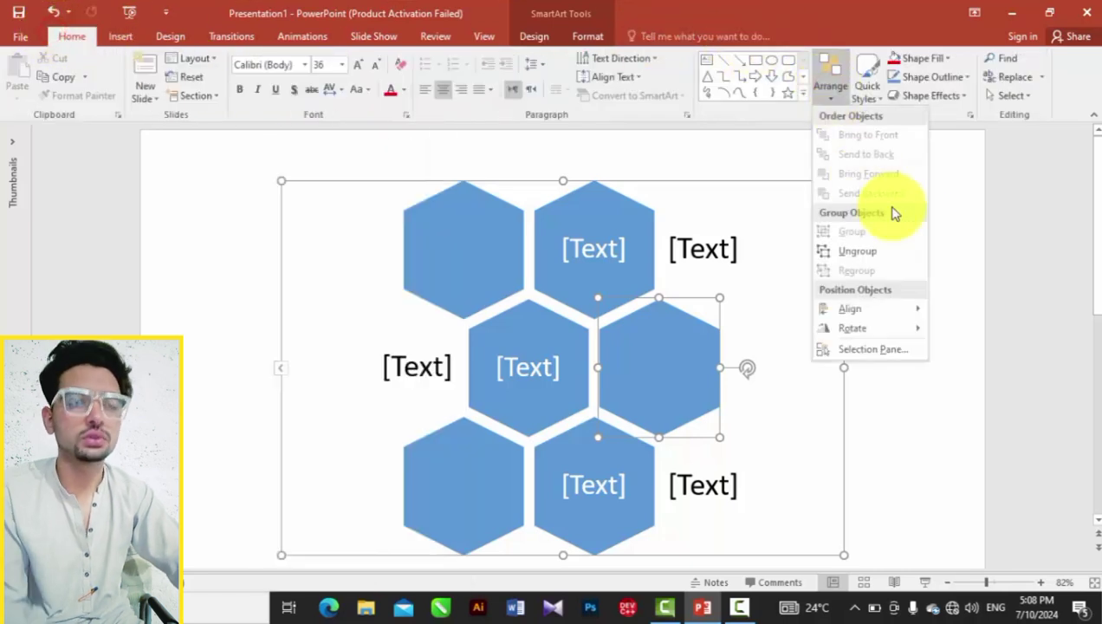
{"action": "left_click", "coordinate": [992, 195]}
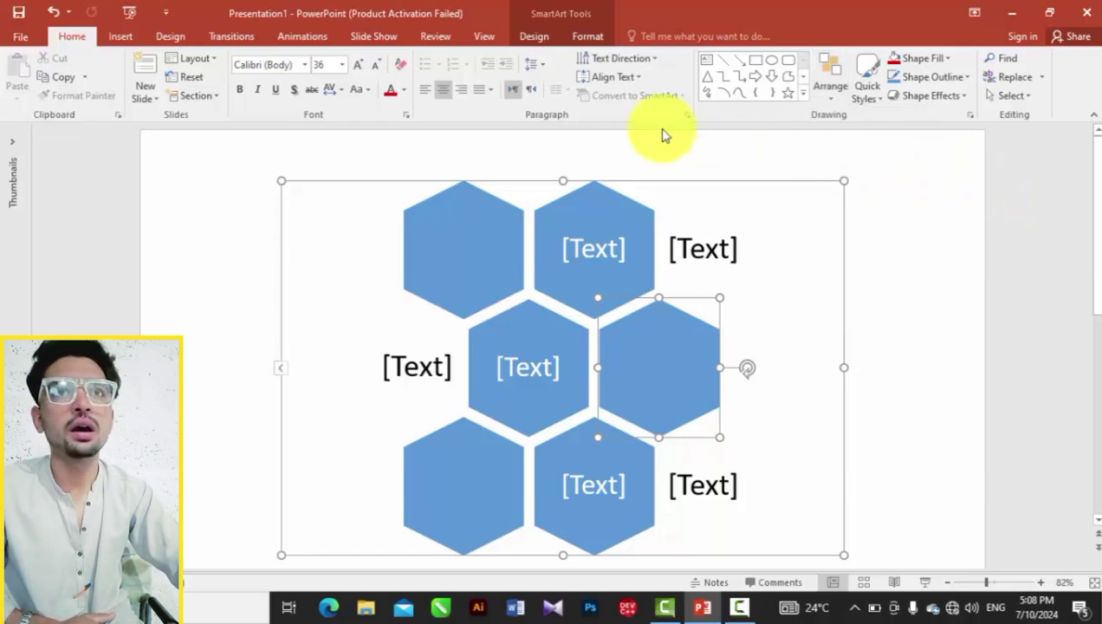